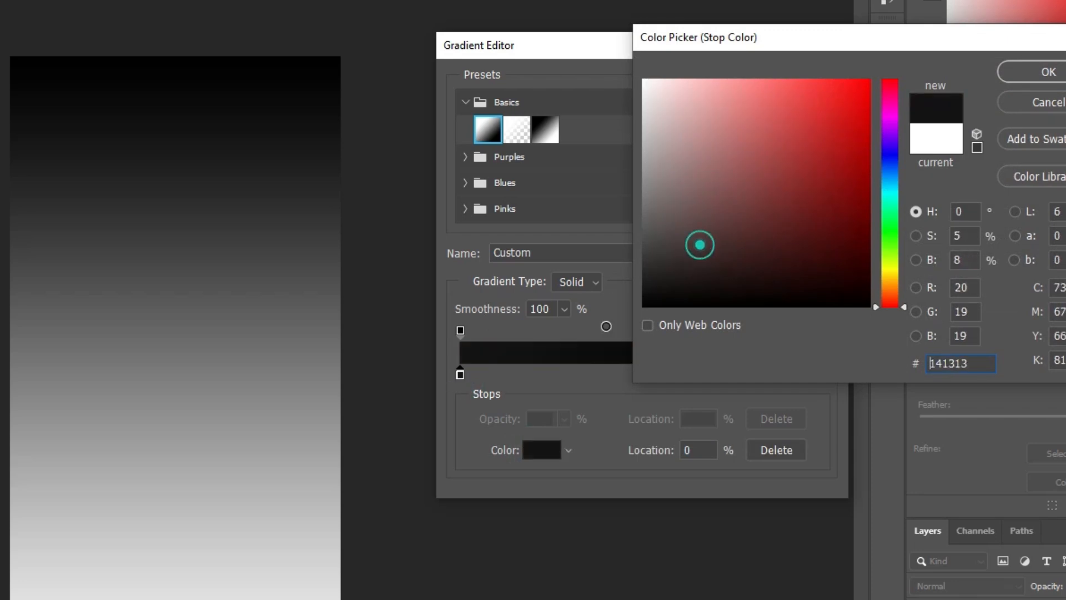
Make the gradient's start stop black and set its end stop colour to #0081e4
click(1048, 72)
click(821, 375)
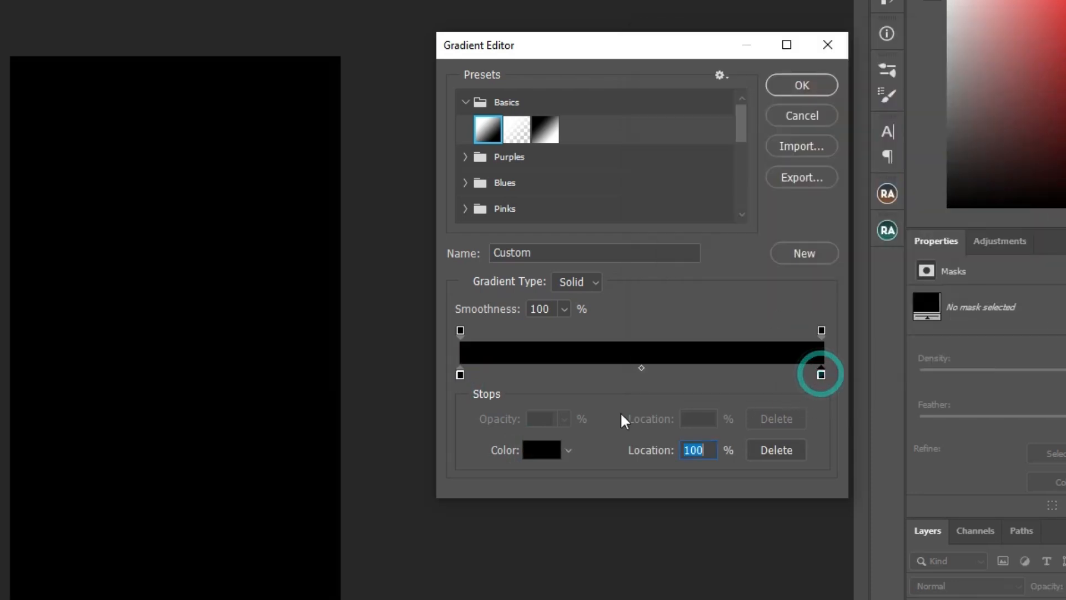
click(537, 458)
text(0081e4)
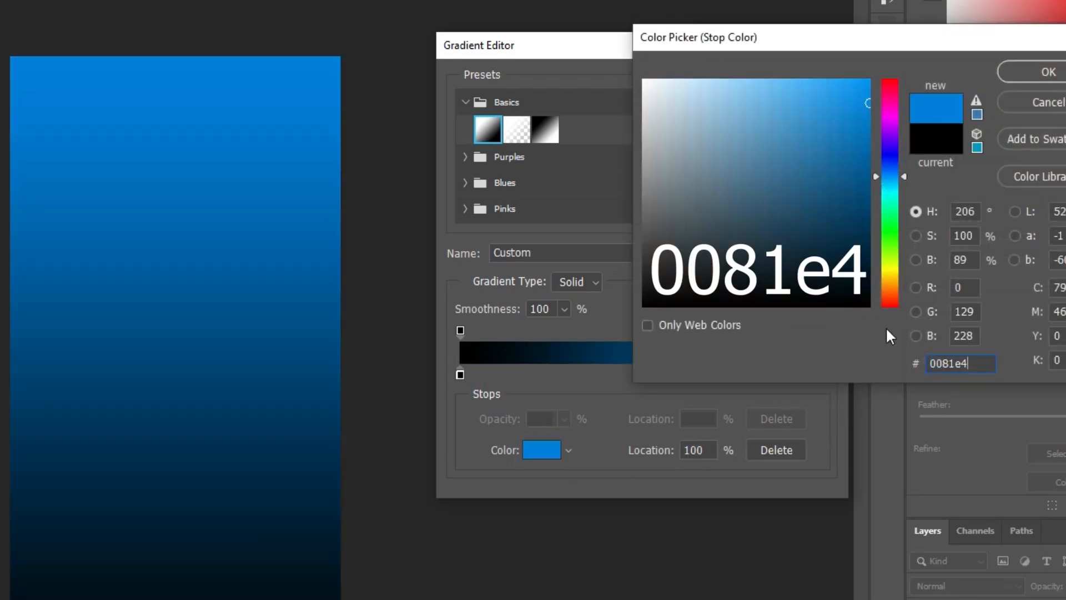
click(1047, 73)
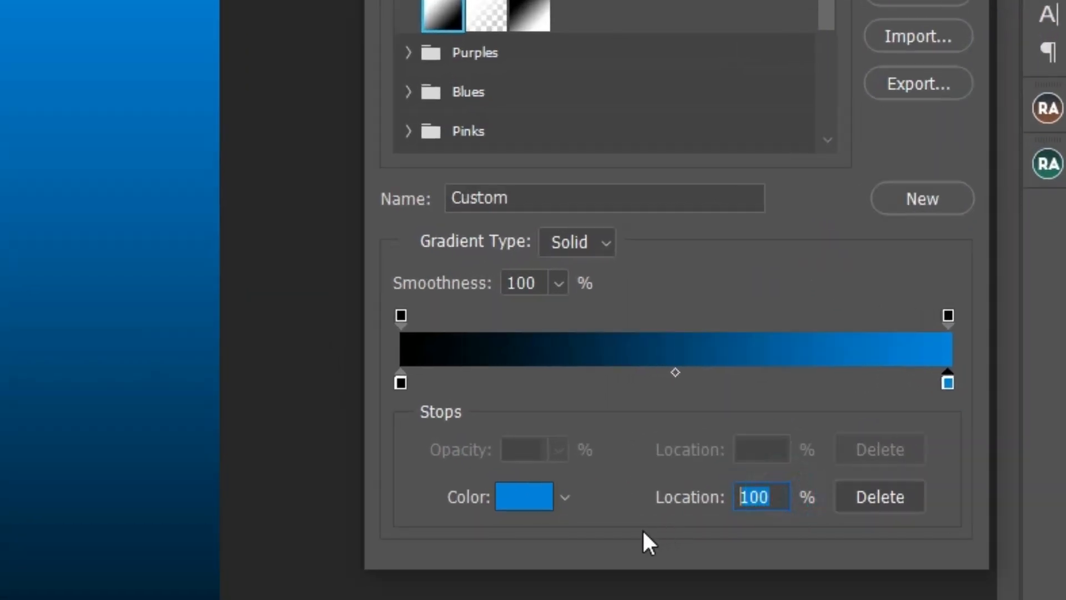
Place the blue stop at 90%, shift the gradient slightly upward on the canvas and accept the gradient fill
text(90)
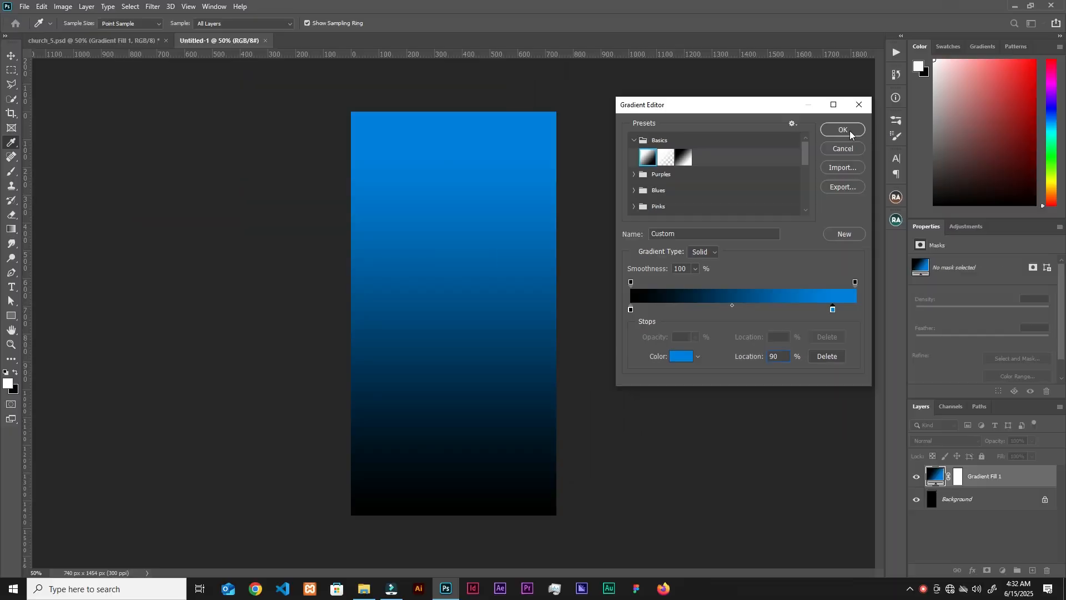
click(848, 130)
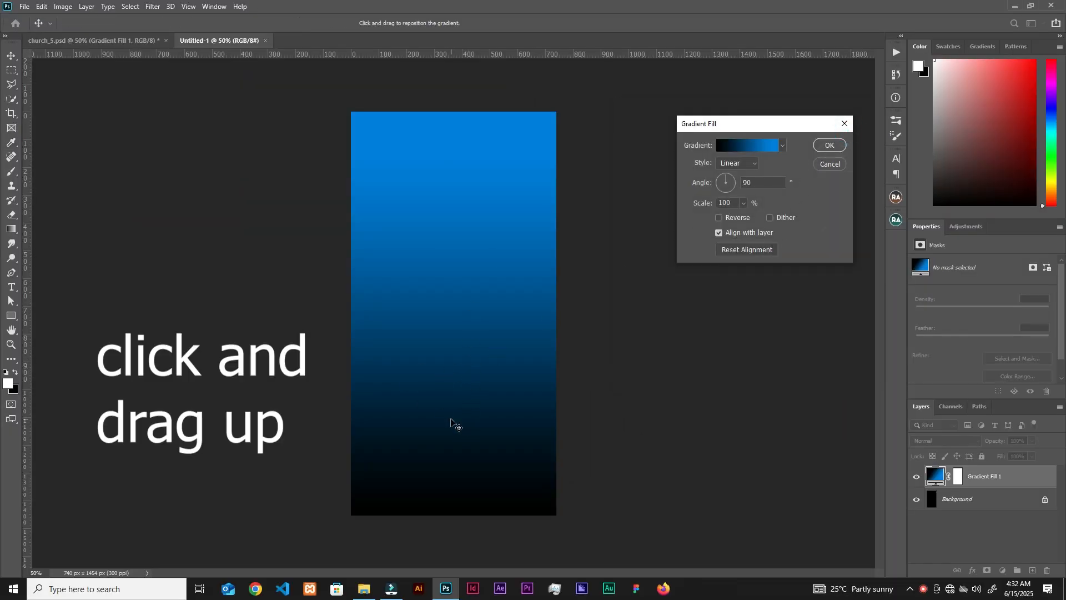
drag(452, 420, 452, 412)
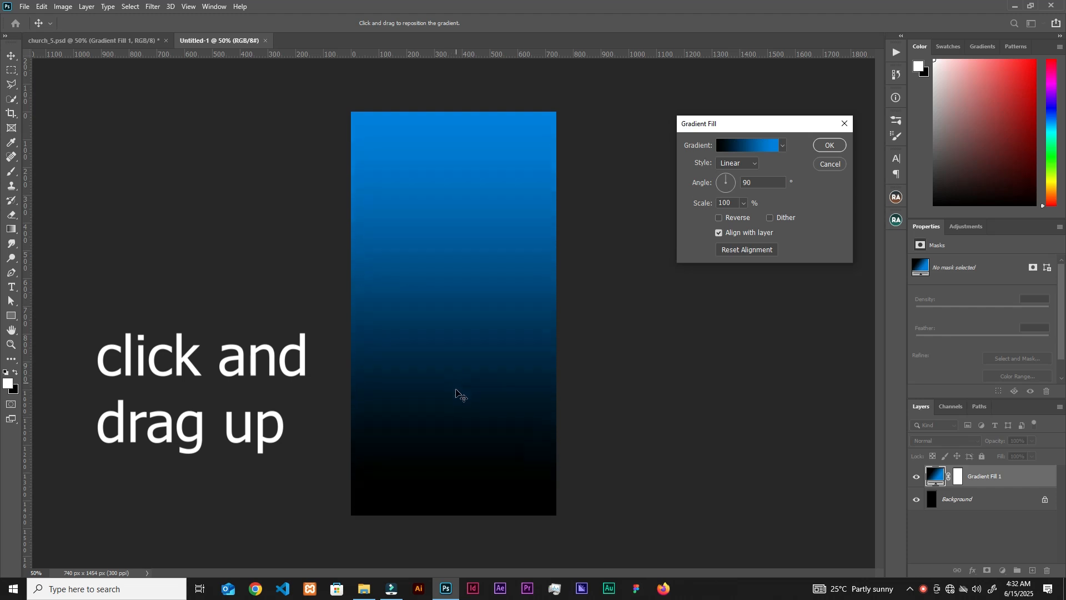
click(830, 145)
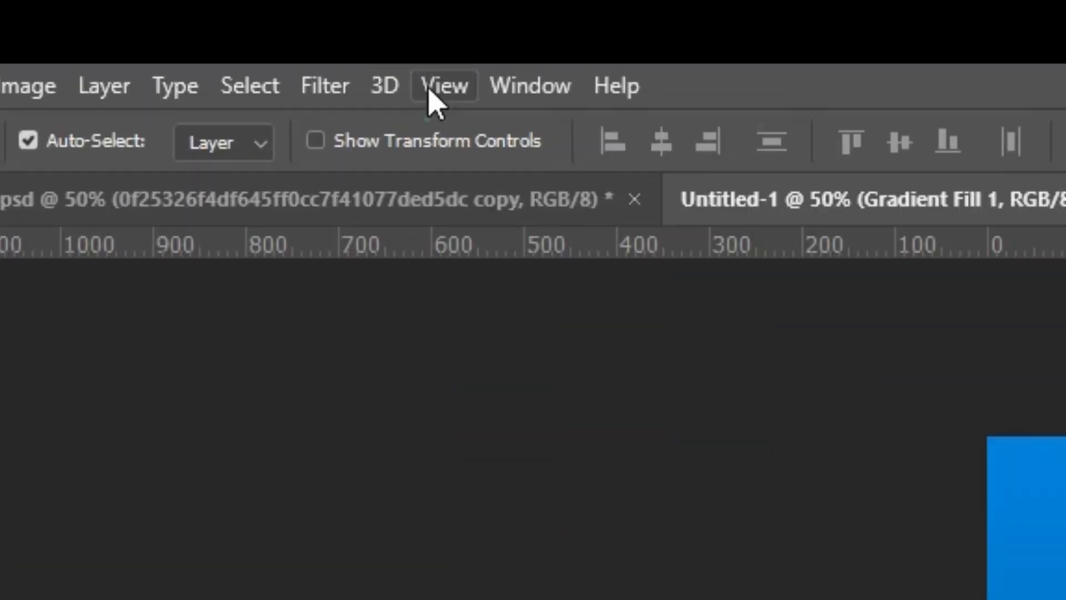
Create a guide layout with margins of 30 px at top and bottom and 65 px at left and right
click(187, 6)
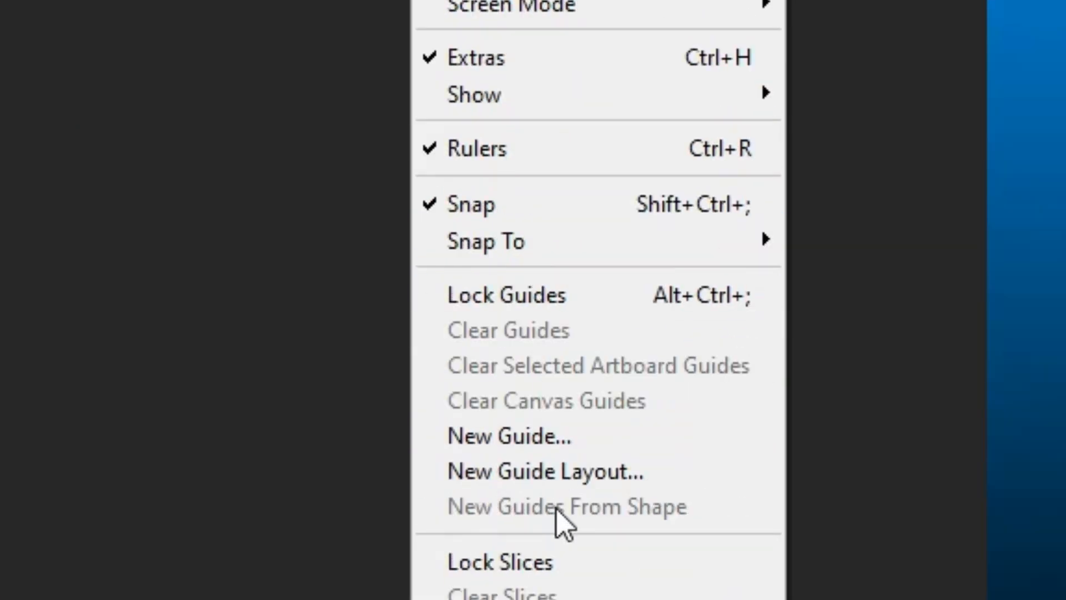
click(516, 473)
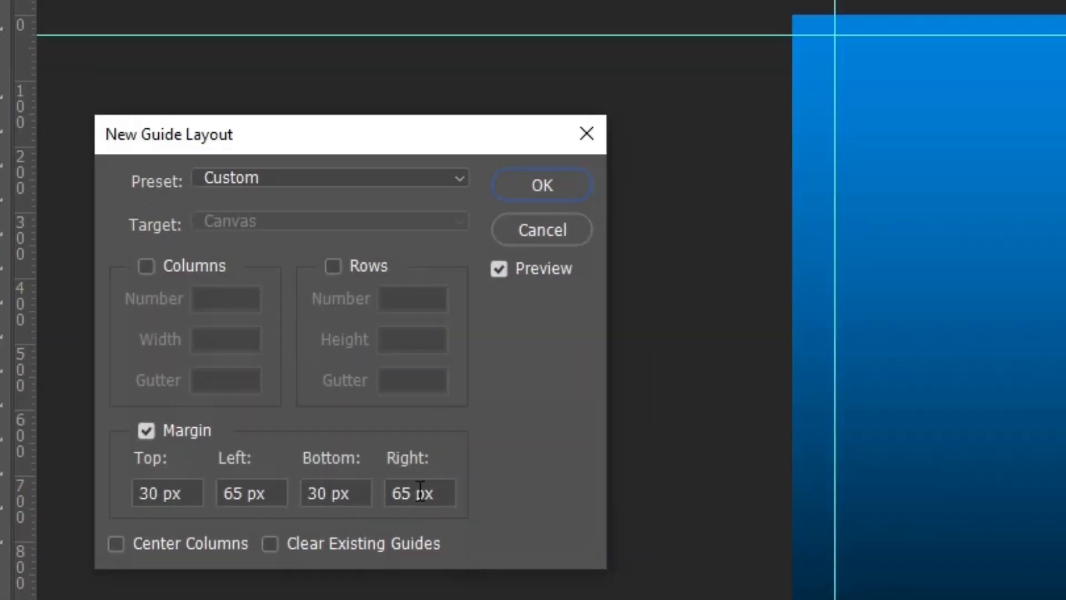
double_click(160, 494)
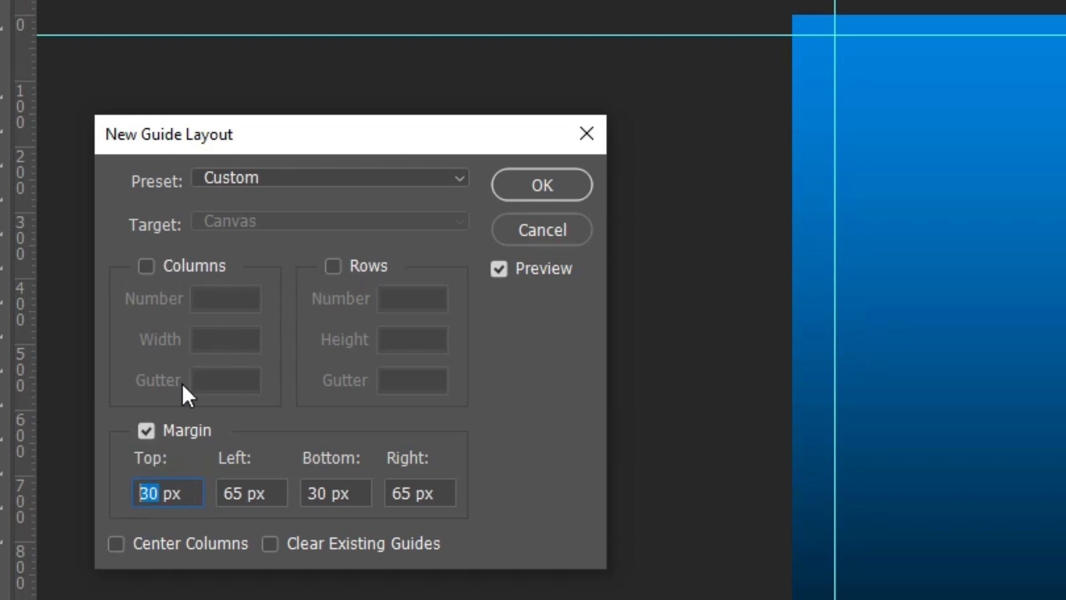
double_click(182, 493)
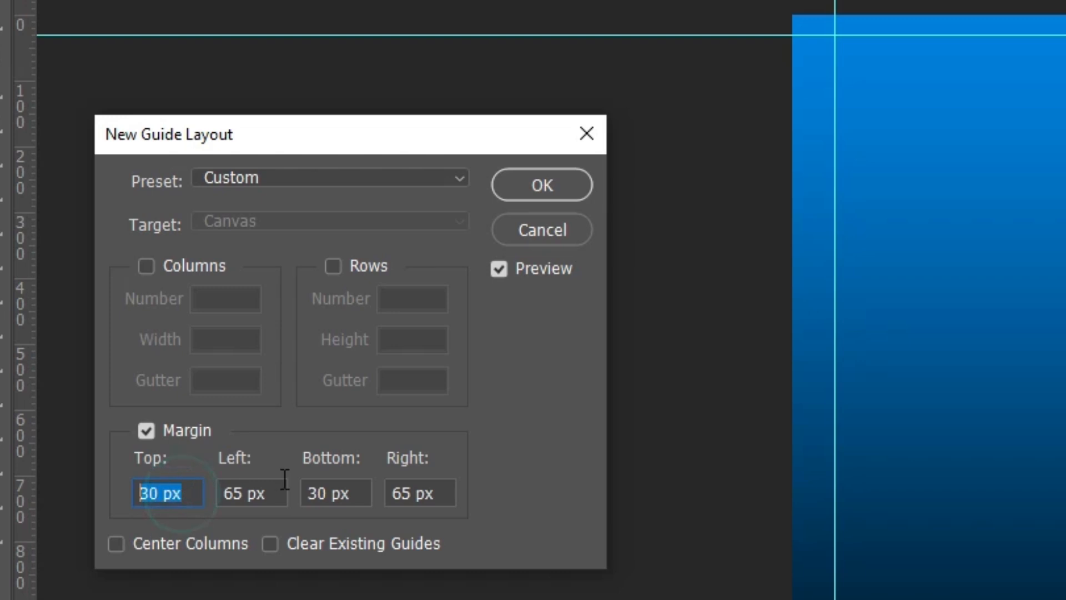
triple_click(258, 493)
triple_click(350, 495)
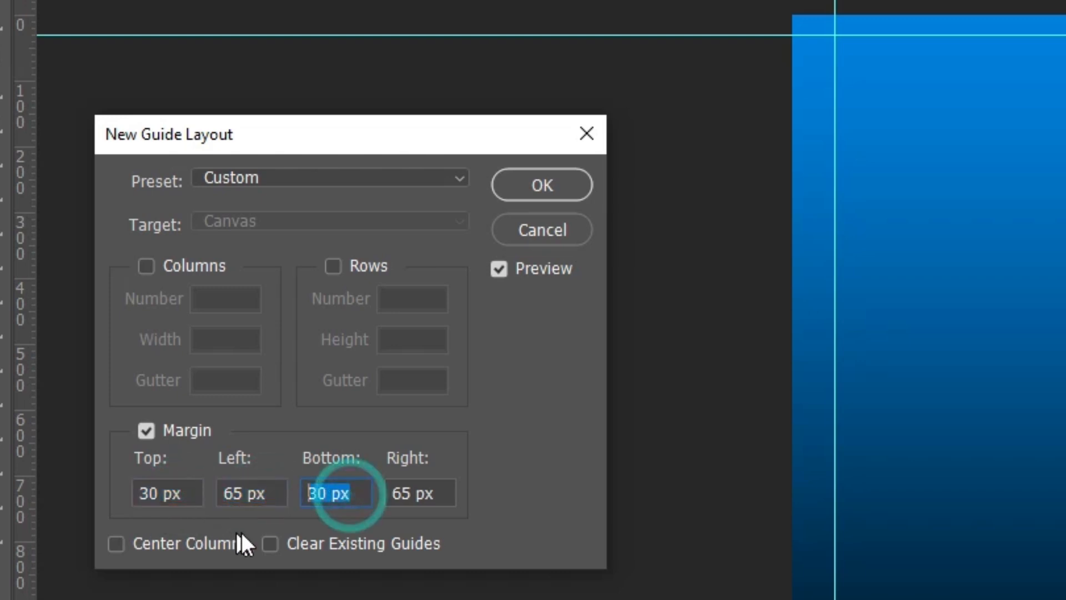
triple_click(441, 496)
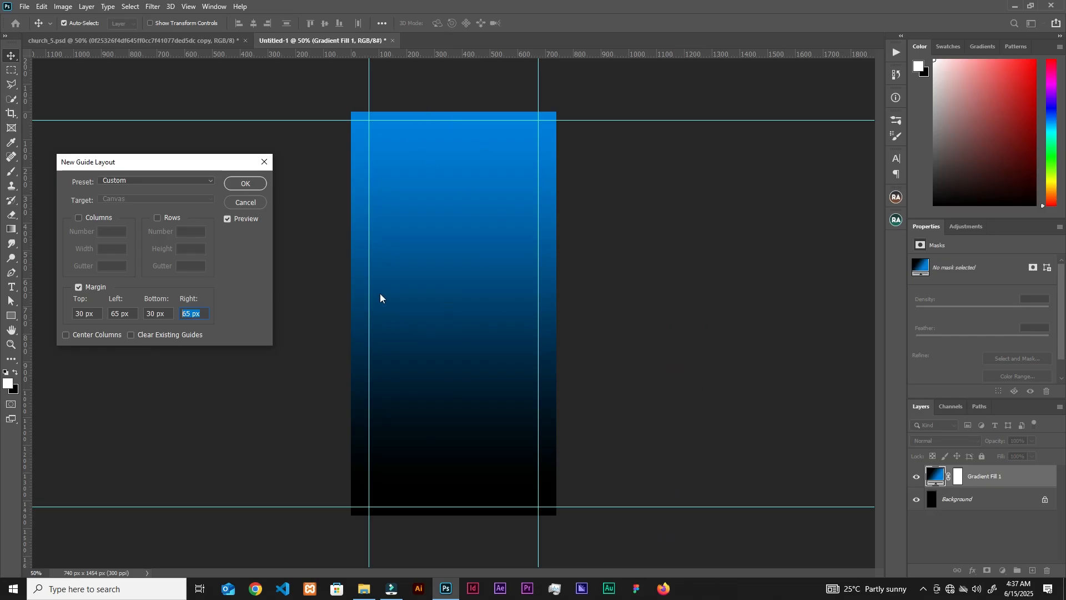
click(235, 186)
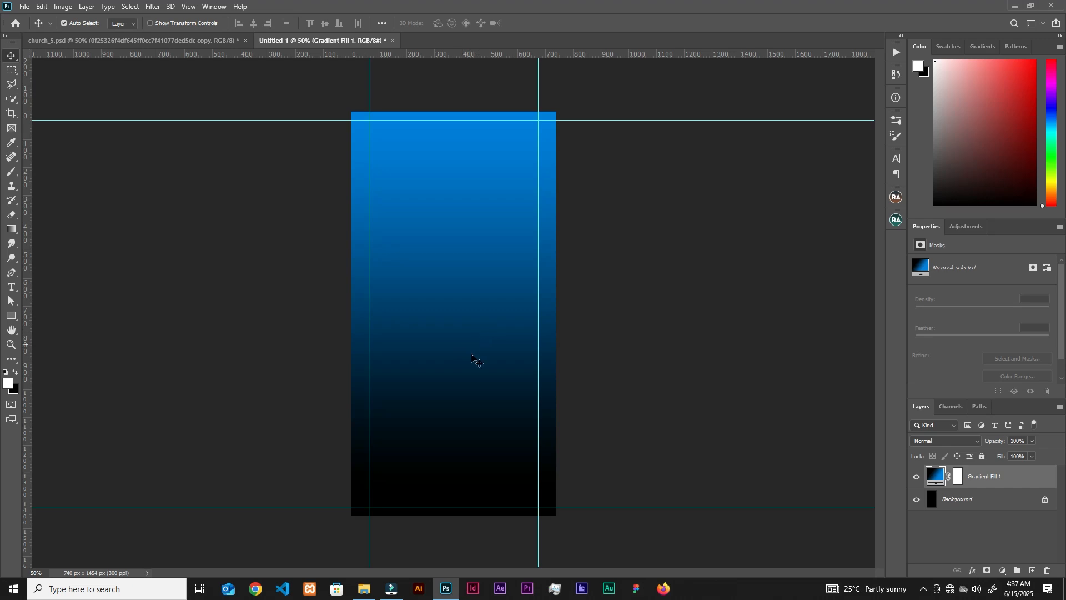
Place the lion image from the resources folder over the canvas's upper right area, at about X 136 px, Y -308 px
click(361, 588)
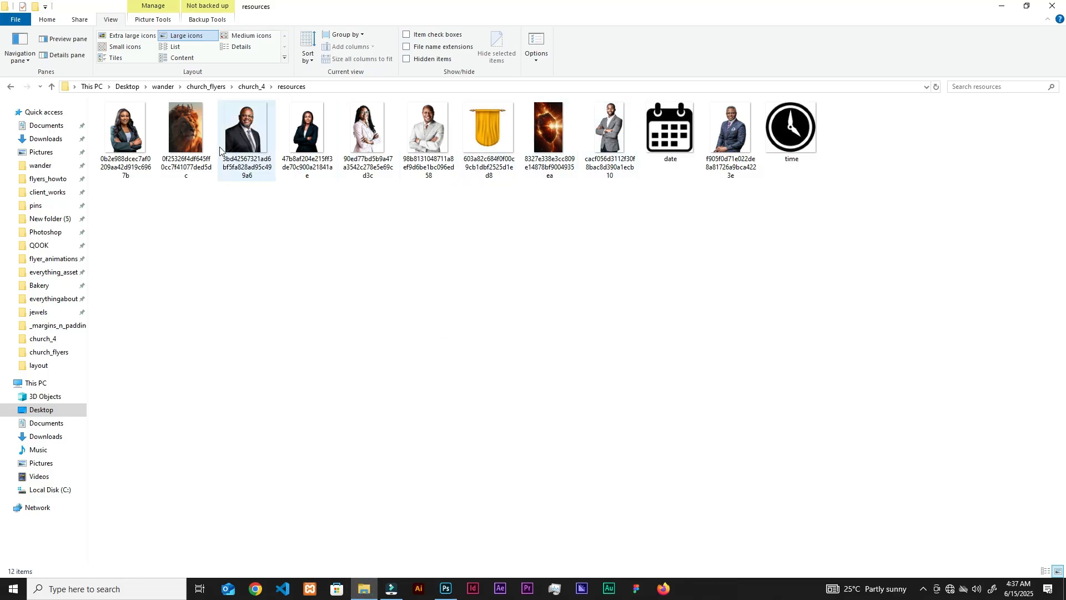
click(195, 150)
drag(195, 150, 546, 63)
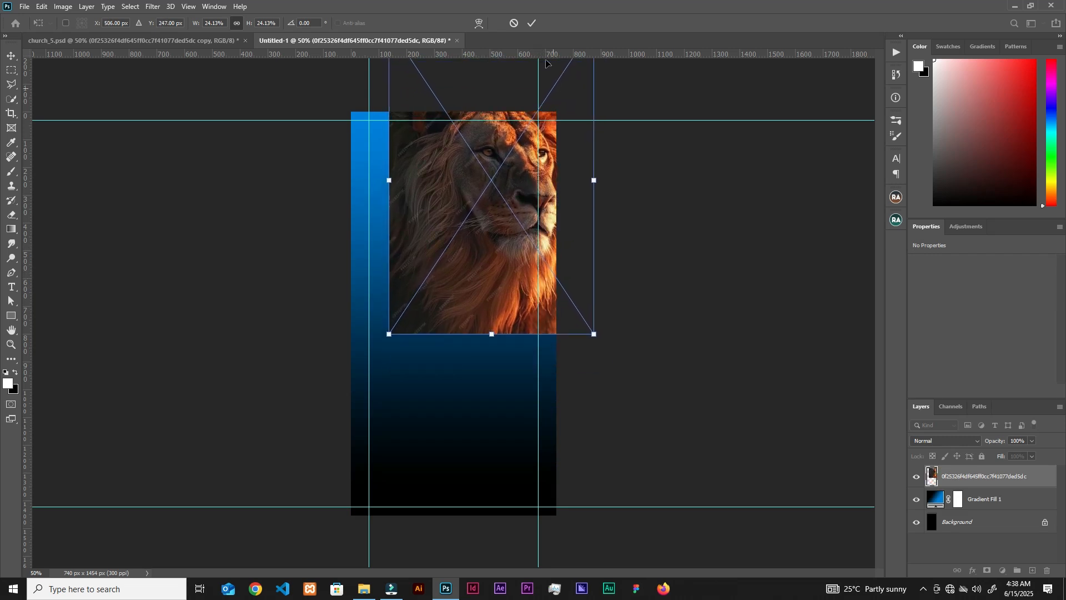
click(531, 23)
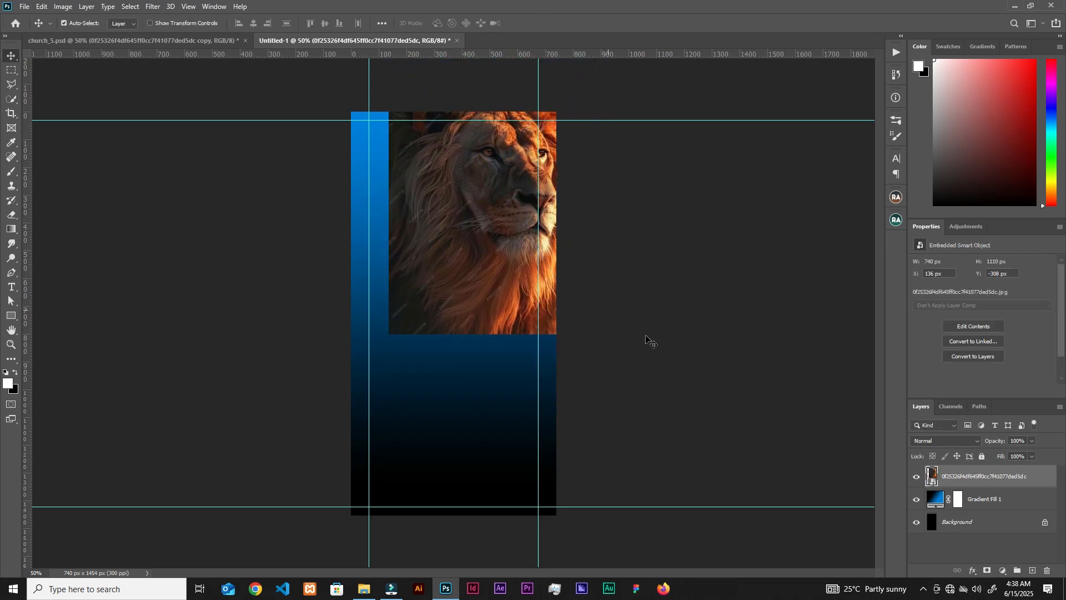
Set the lion layer's blend mode to Overlay and add a layer mask to it
click(939, 442)
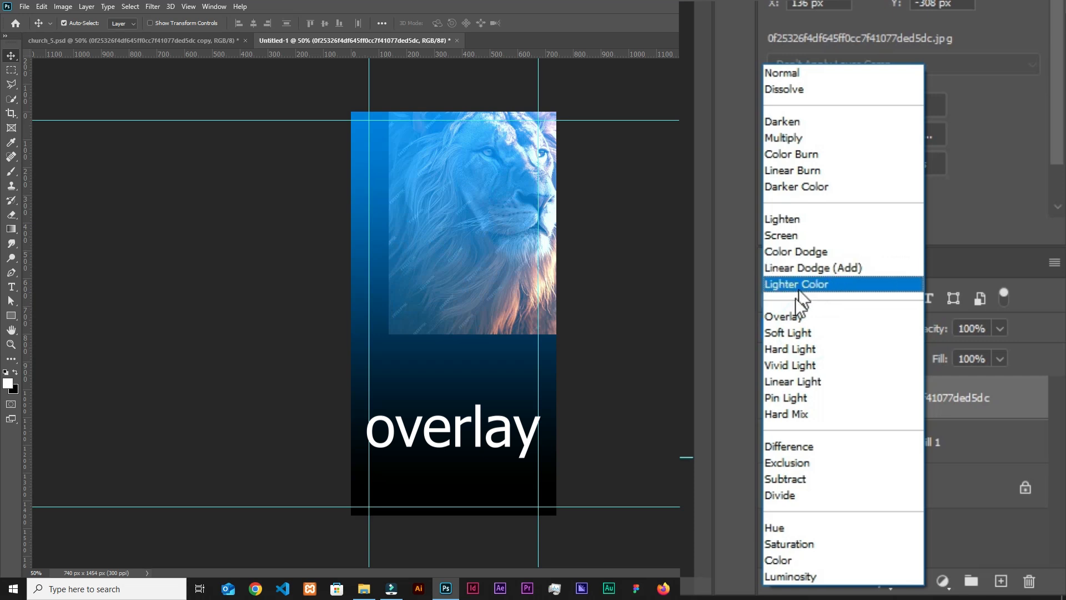
click(792, 318)
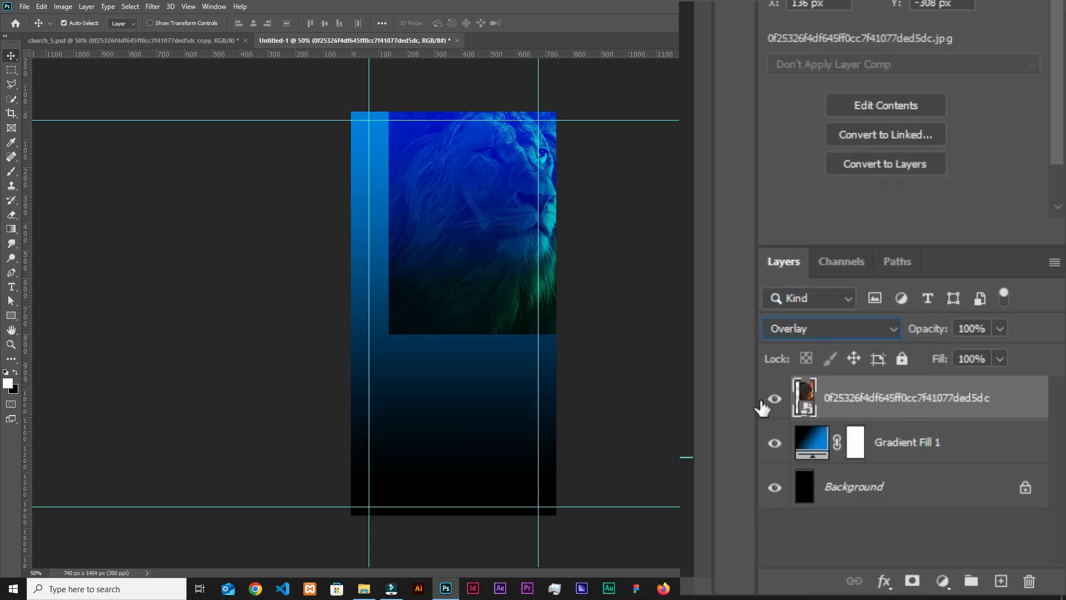
click(912, 581)
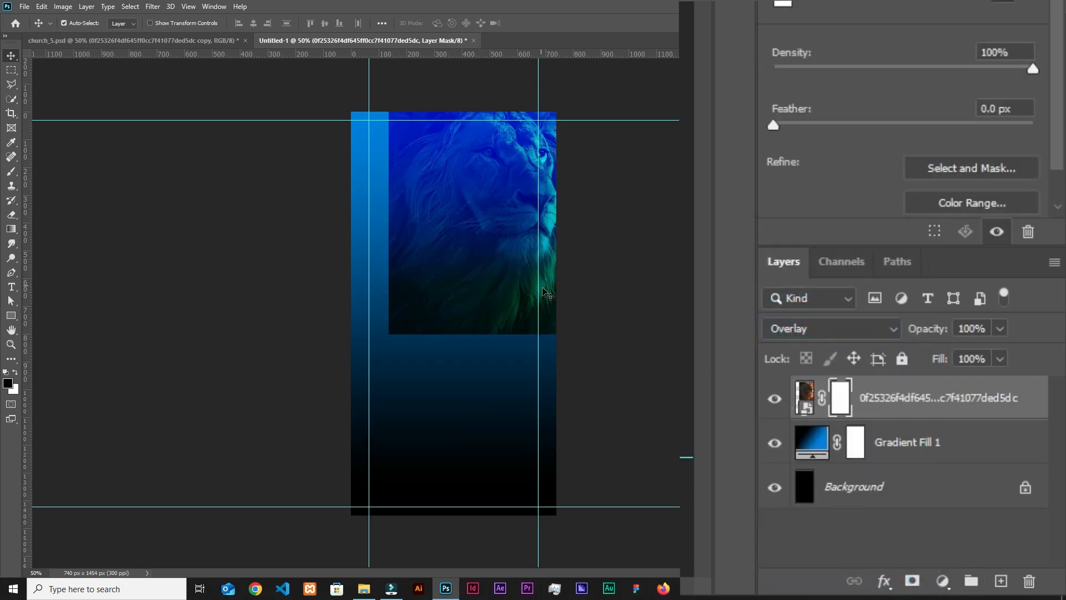
Paint with black on the lion's layer mask using the Brush to fade the image's lower and left edges into the background
key(b)
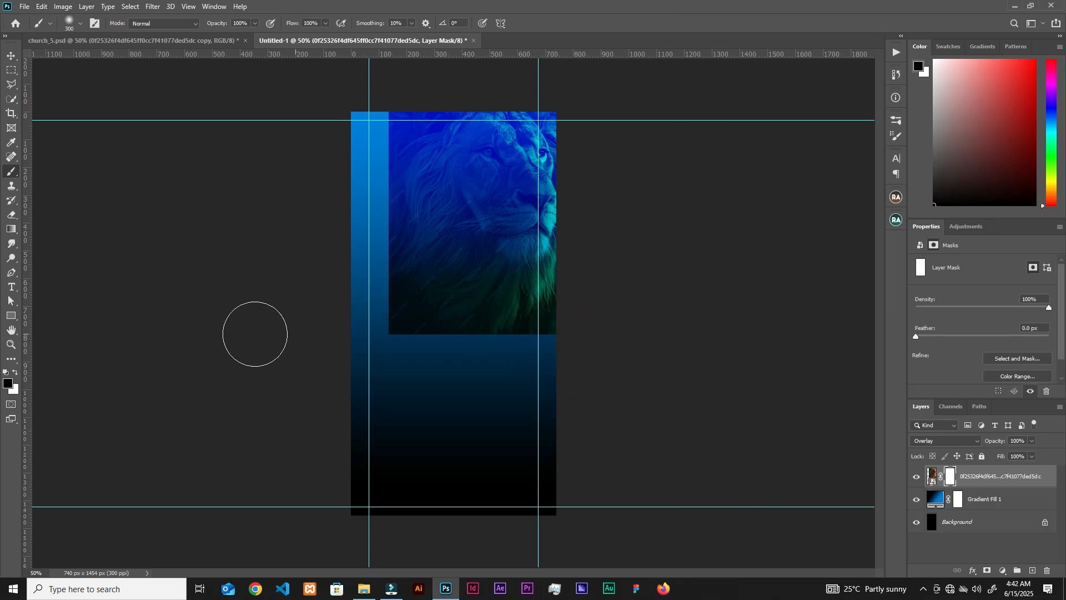
click(8, 387)
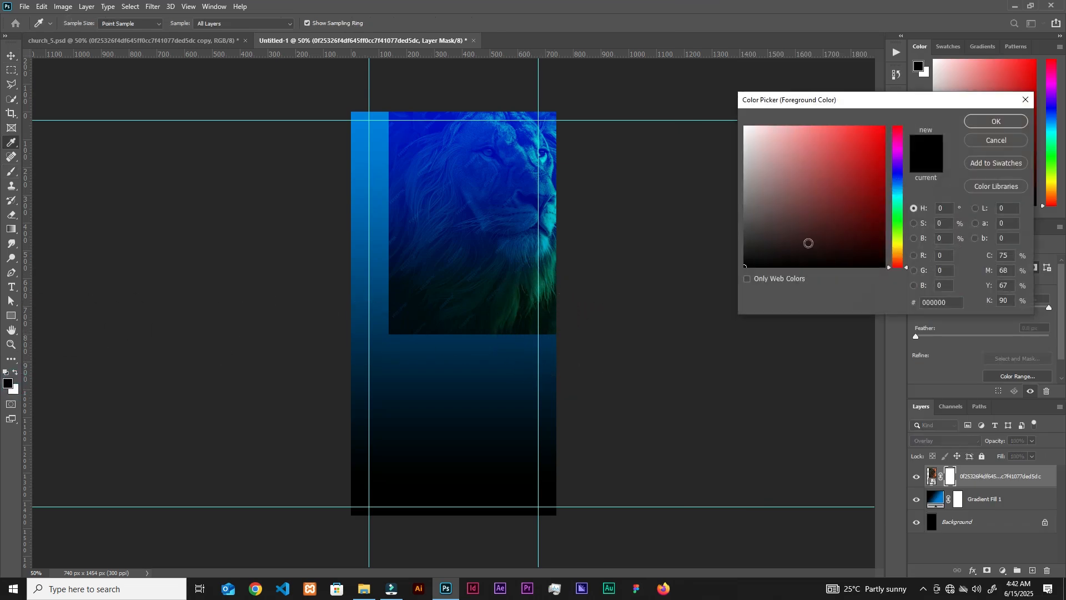
click(990, 124)
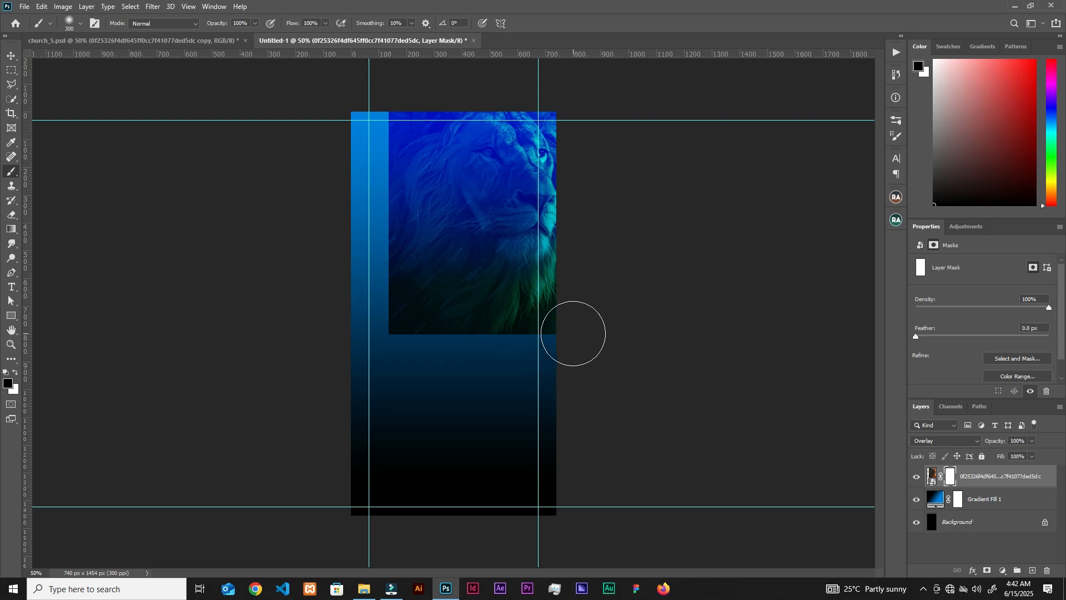
mouse_move(565, 346)
mouse_down()
mouse_move(496, 360)
mouse_move(451, 354)
mouse_move(519, 364)
mouse_up()
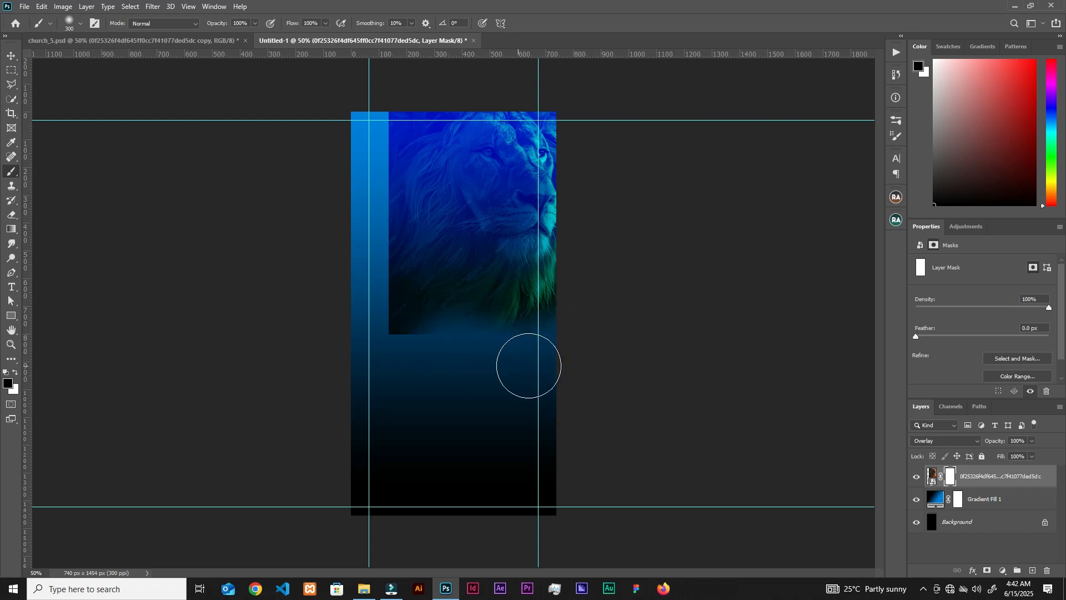
mouse_move(396, 346)
mouse_down()
mouse_move(391, 315)
mouse_move(348, 189)
mouse_move(369, 127)
mouse_move(366, 283)
mouse_move(385, 139)
mouse_move(372, 115)
mouse_move(352, 162)
mouse_up()
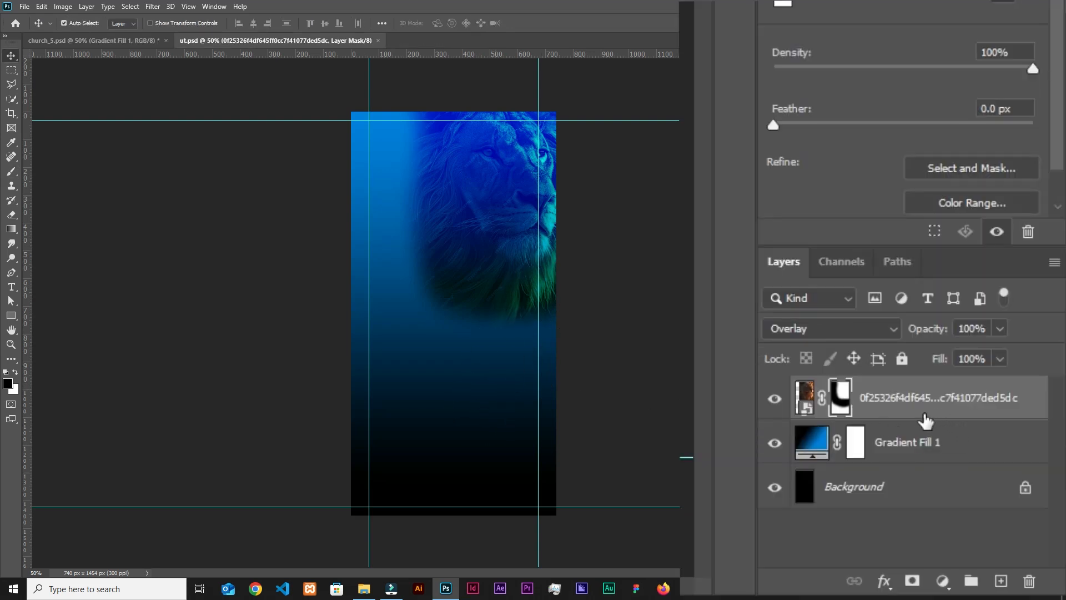
Duplicate the masked lion layer and set the copy to Soft Light with 90% fill
key(ctrl+j)
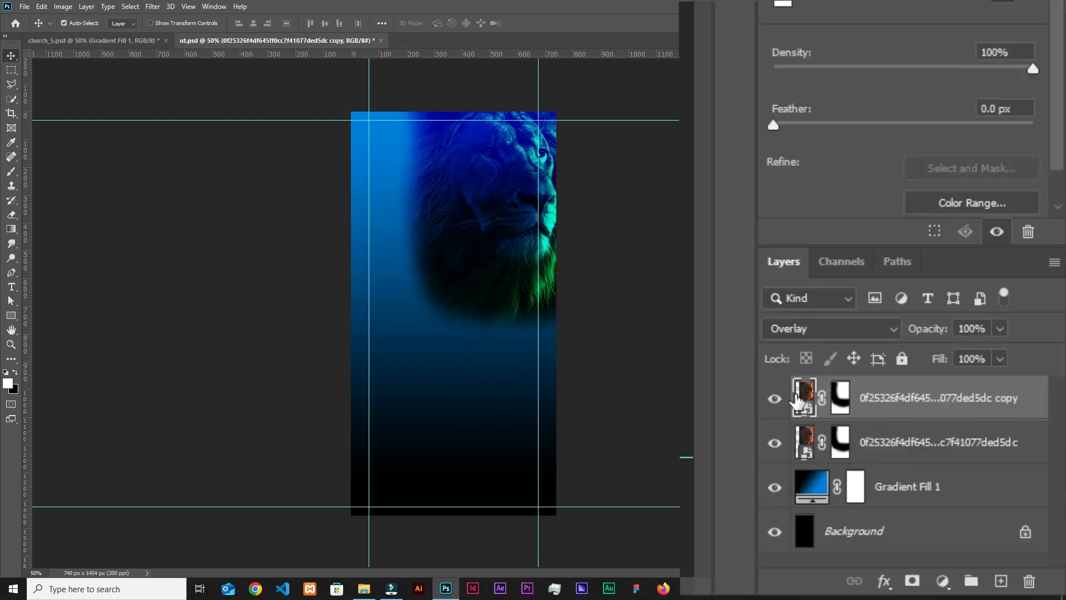
click(822, 330)
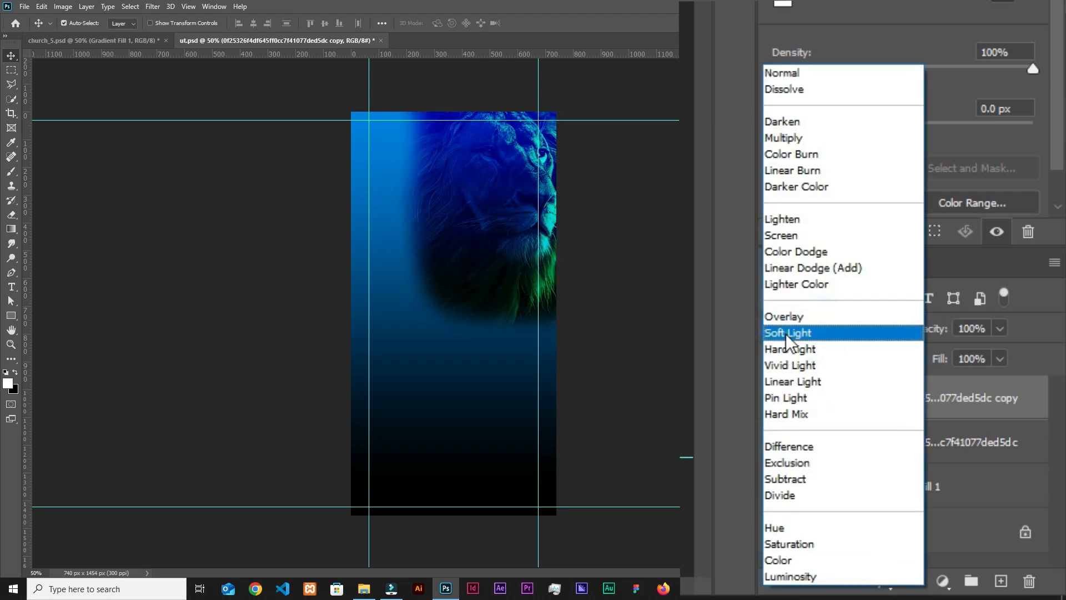
click(785, 334)
click(985, 359)
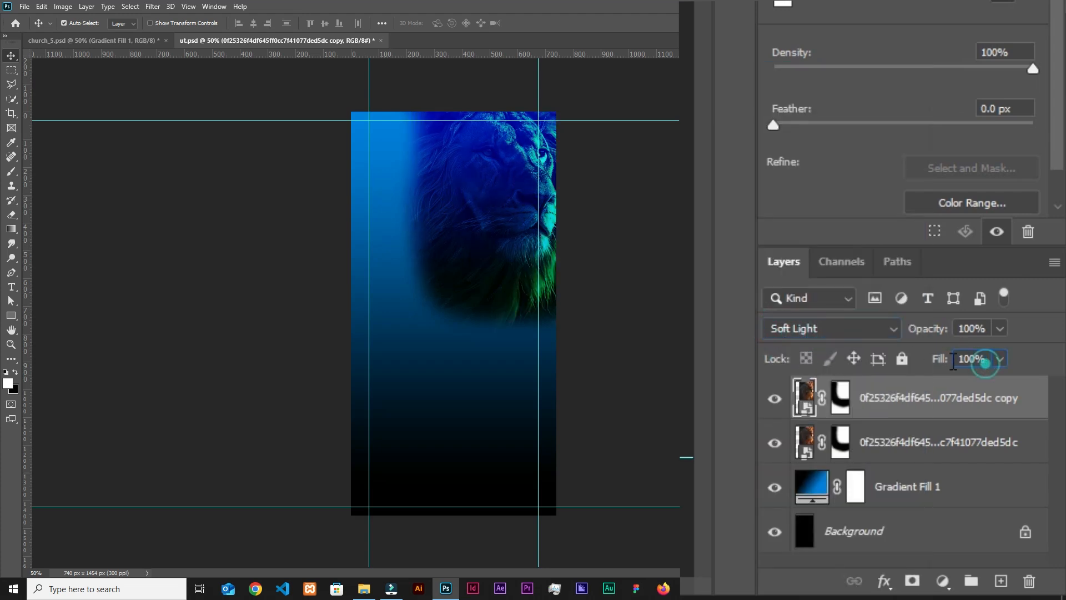
text(90)
key(Return)
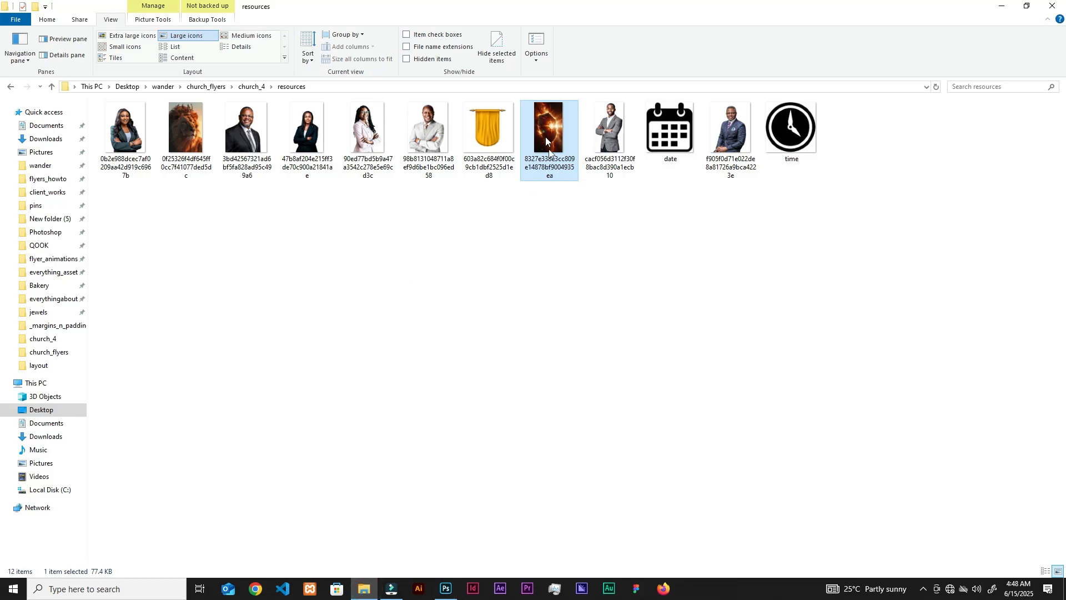
Place the fiery shield image from the resources folder over the canvas's upper left area, at about X -69 px, Y -308 px
drag(547, 141, 497, 464)
drag(497, 508, 497, 305)
drag(481, 266, 481, 290)
drag(524, 157, 503, 158)
drag(429, 222, 429, 256)
click(532, 23)
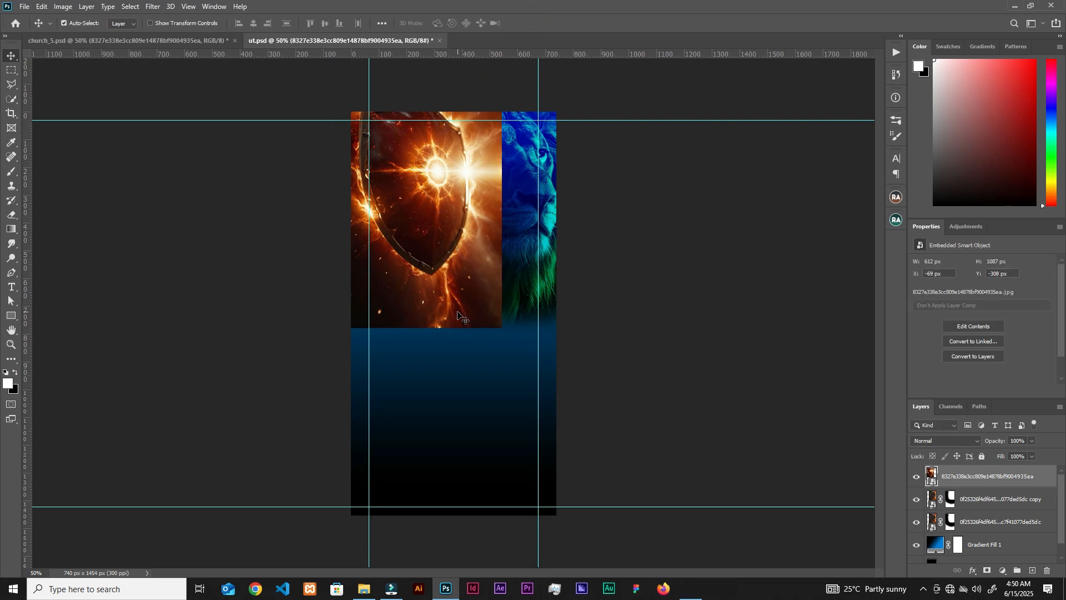
Flip the shield image horizontally with Free Transform and apply the transformation
key(ctrl)
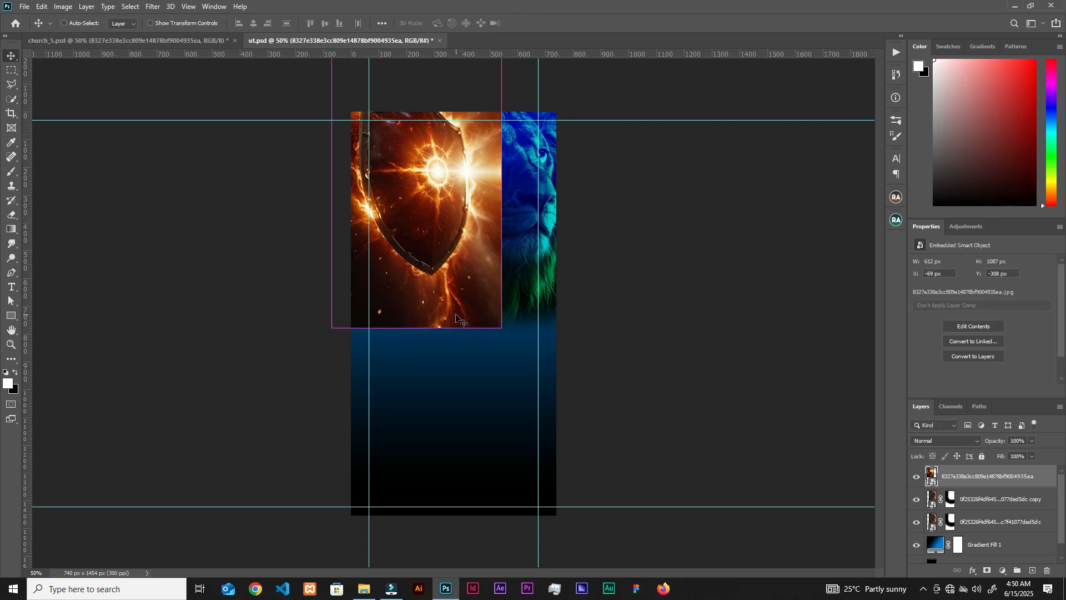
key(ctrl+t)
right_click(445, 281)
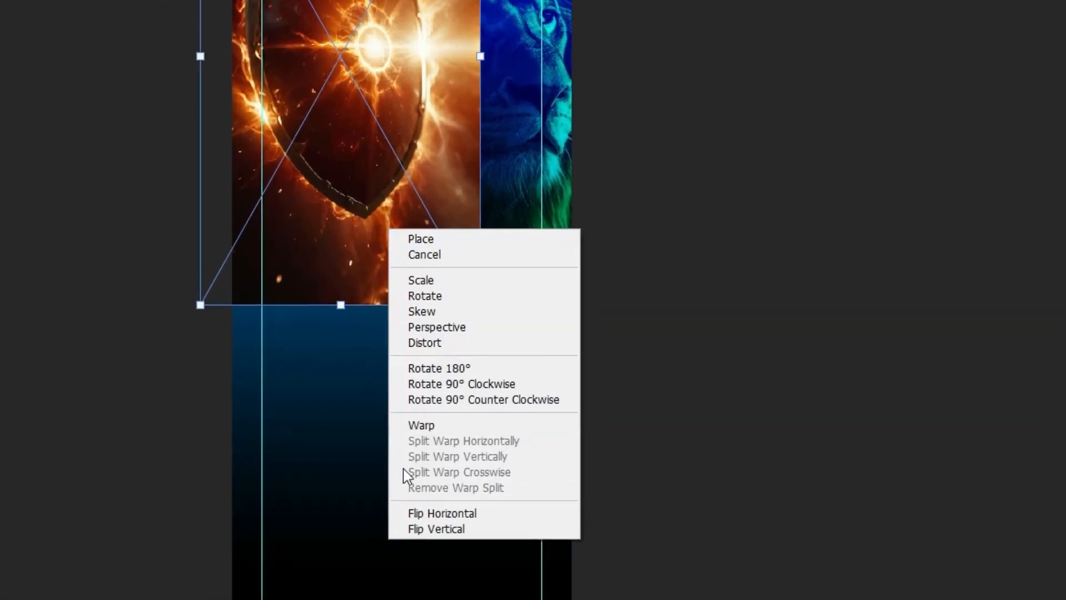
click(442, 513)
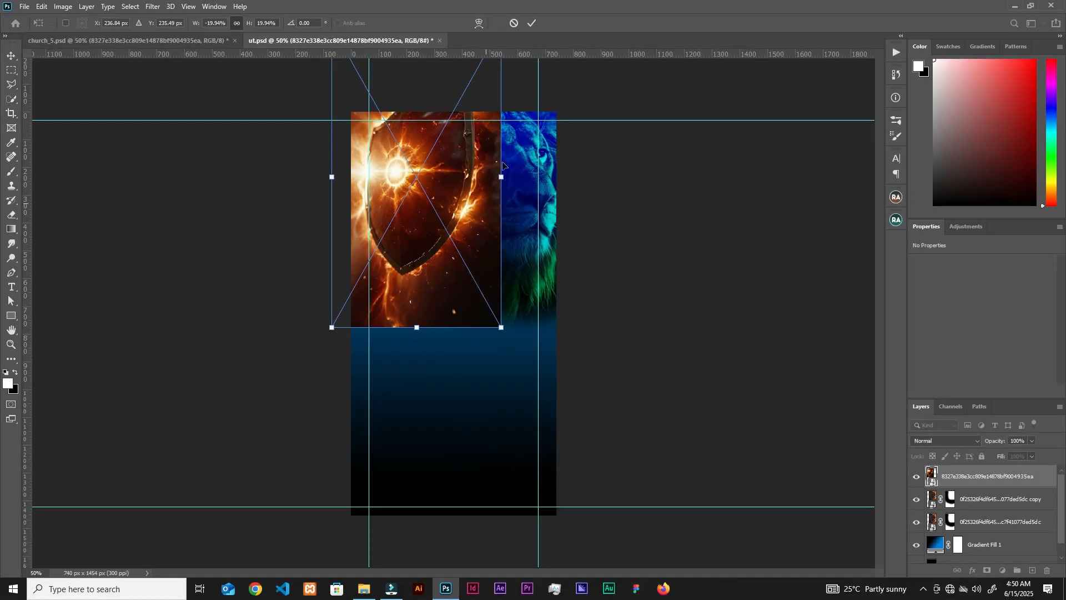
click(533, 23)
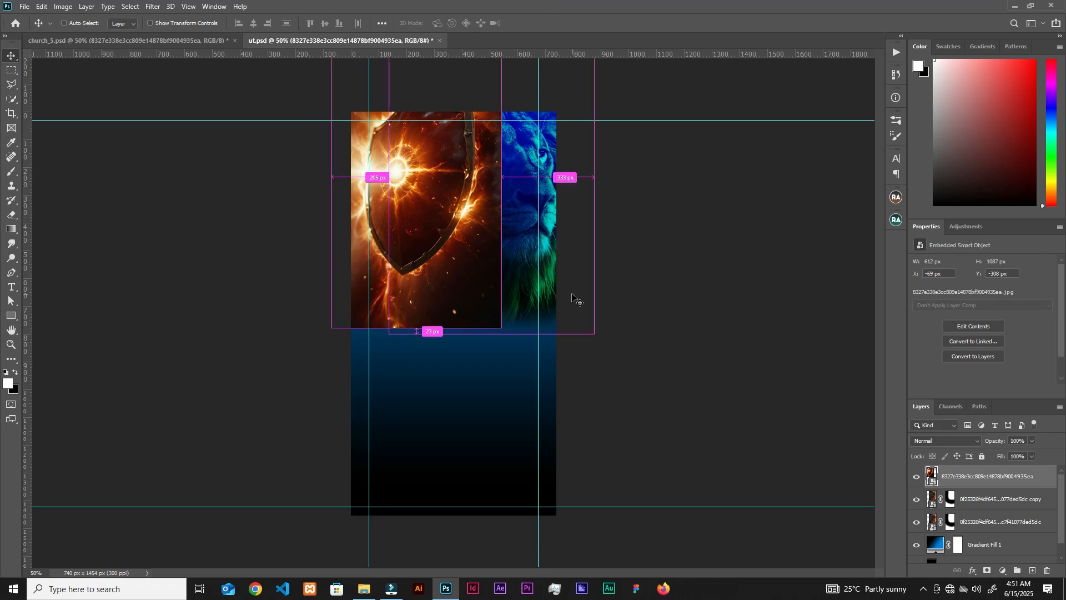
Set the shield layer's blend mode to Linear Dodge (Add)
scroll(578, 300, up, 2)
click(945, 441)
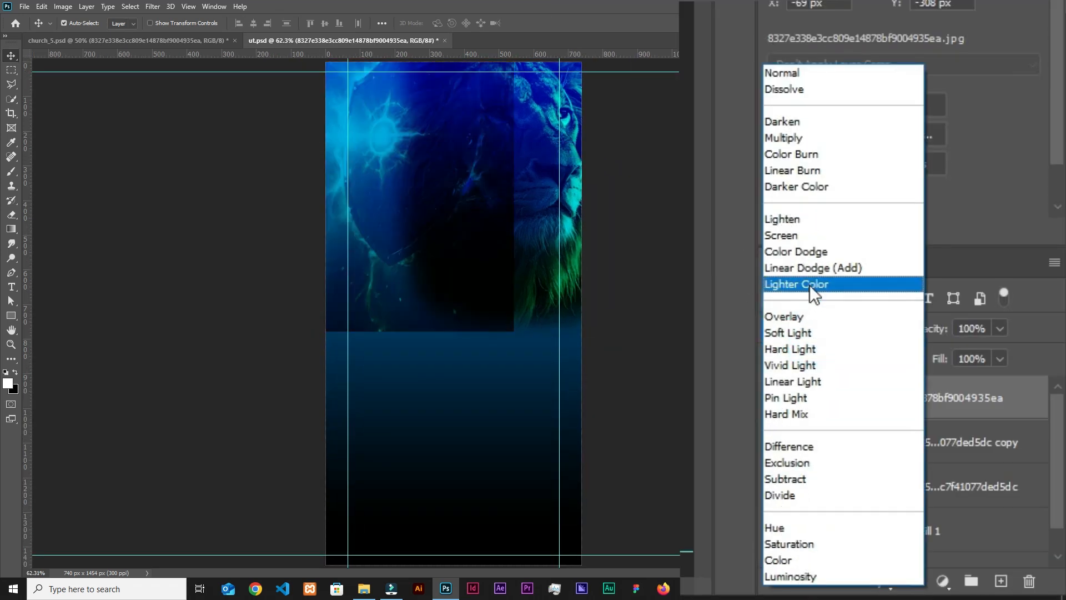
click(820, 268)
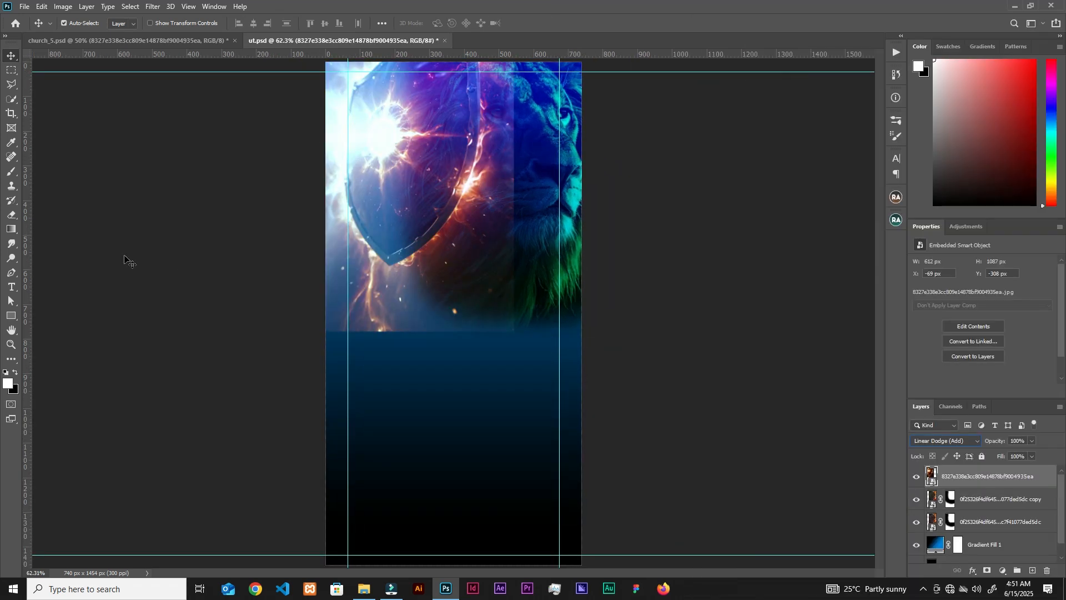
Add a layer mask to the shield image and brush black over its right and lower edges to fade them into the background
click(12, 172)
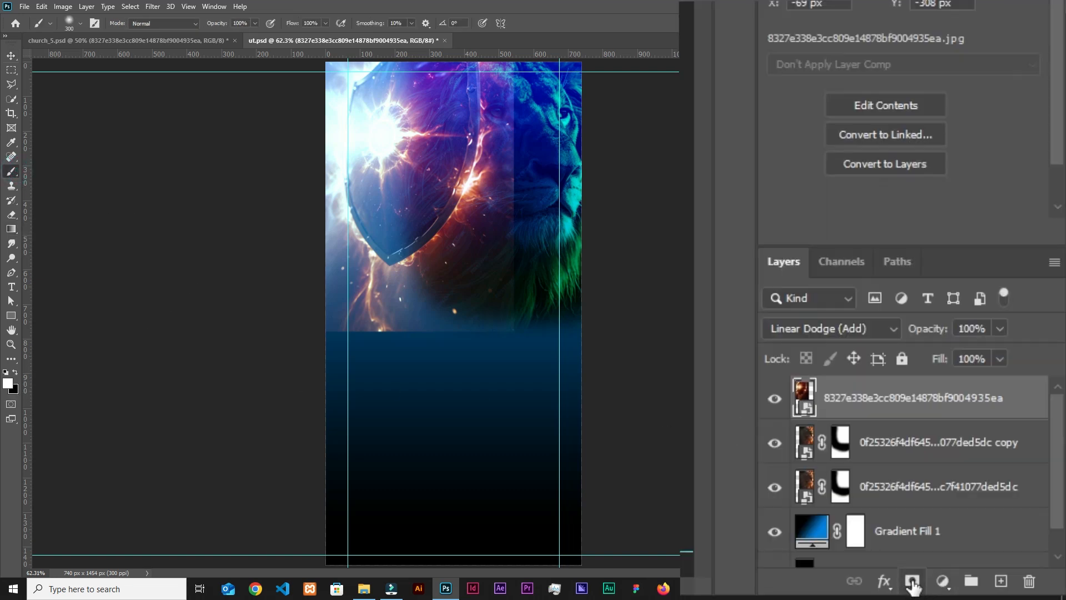
click(988, 570)
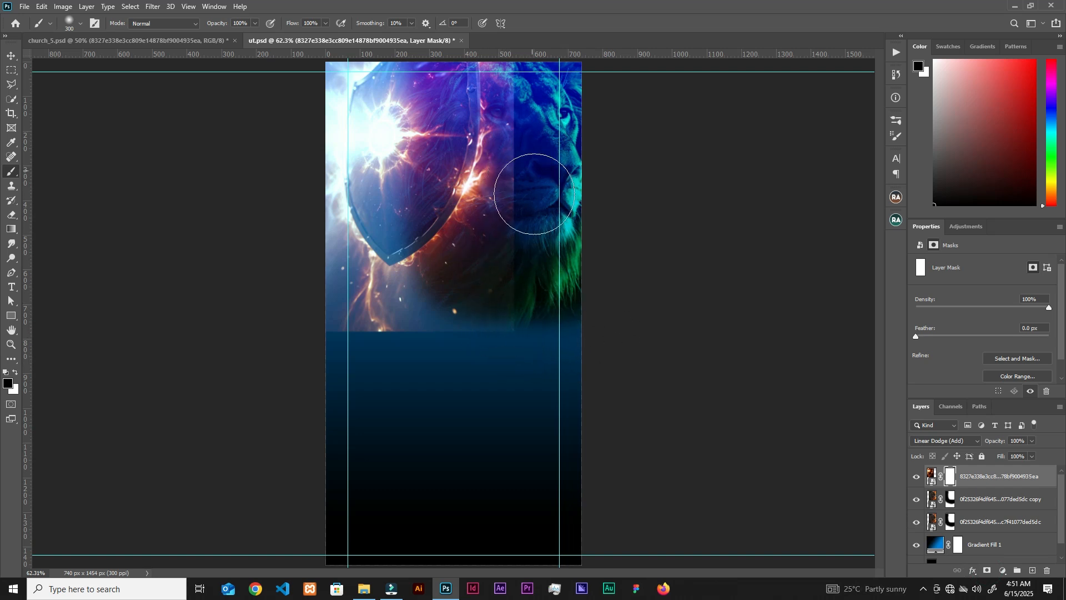
mouse_move(485, 340)
mouse_down()
mouse_move(511, 309)
mouse_move(292, 312)
mouse_move(533, 322)
mouse_move(542, 300)
mouse_up()
mouse_move(547, 97)
mouse_down()
mouse_move(532, 78)
mouse_move(526, 155)
mouse_move(522, 106)
mouse_move(513, 176)
mouse_move(508, 58)
mouse_move(493, 217)
mouse_move(473, 293)
mouse_move(479, 90)
mouse_move(490, 70)
mouse_move(488, 136)
mouse_up()
key(v)
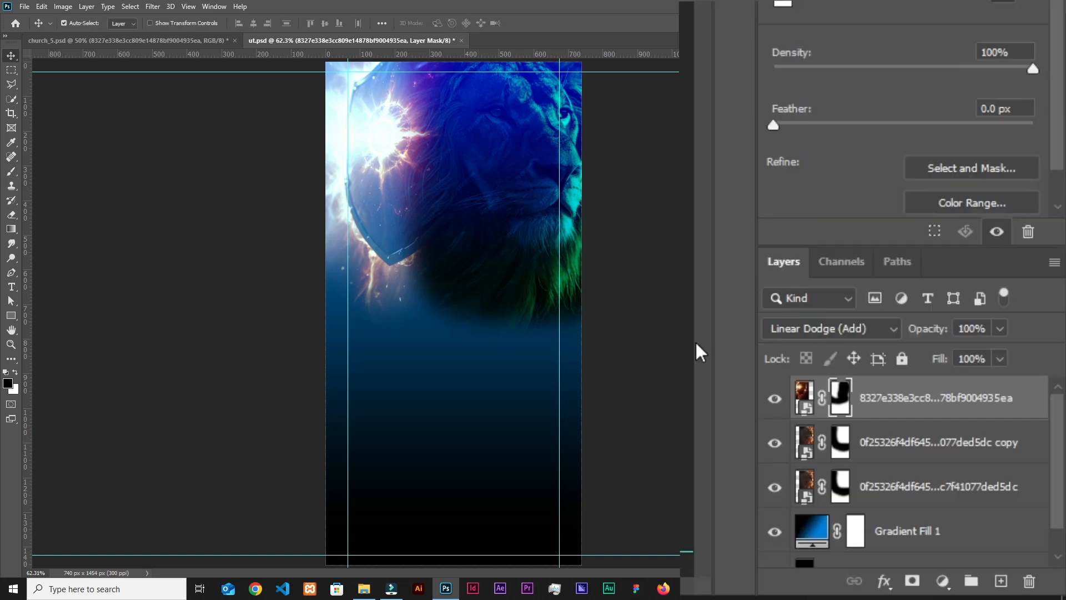
Apply a Gaussian Blur with a 4.0 px radius to the shield image itself rather than its mask
click(805, 397)
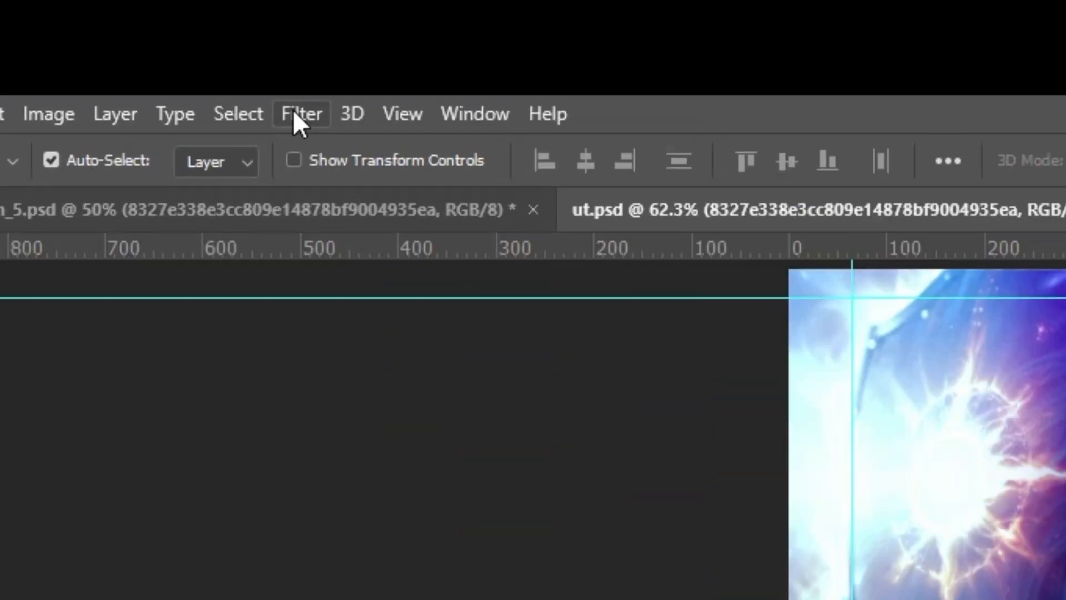
click(178, 26)
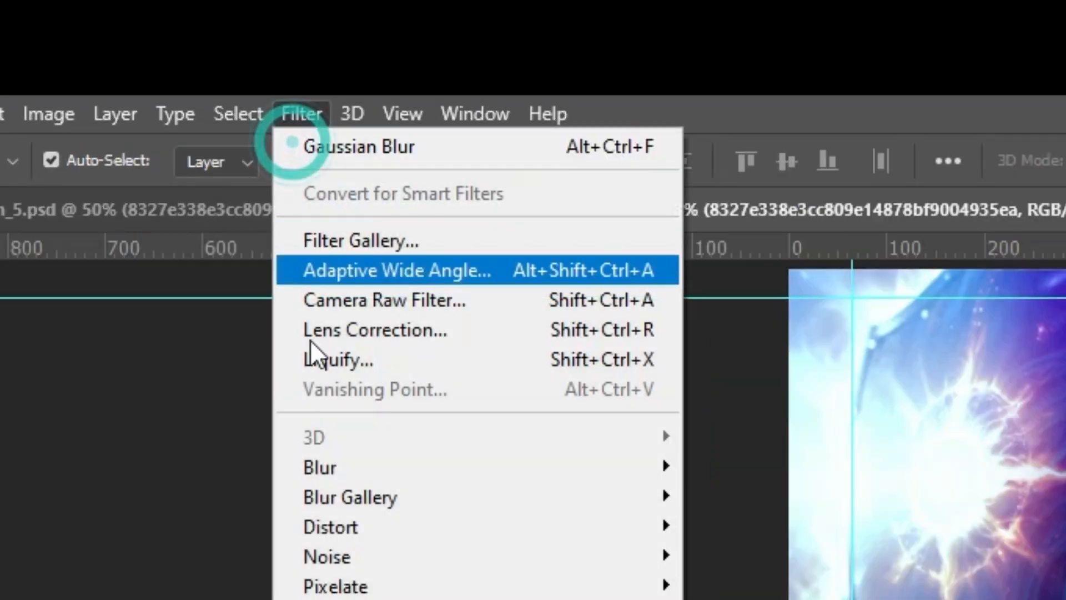
click(195, 185)
click(804, 360)
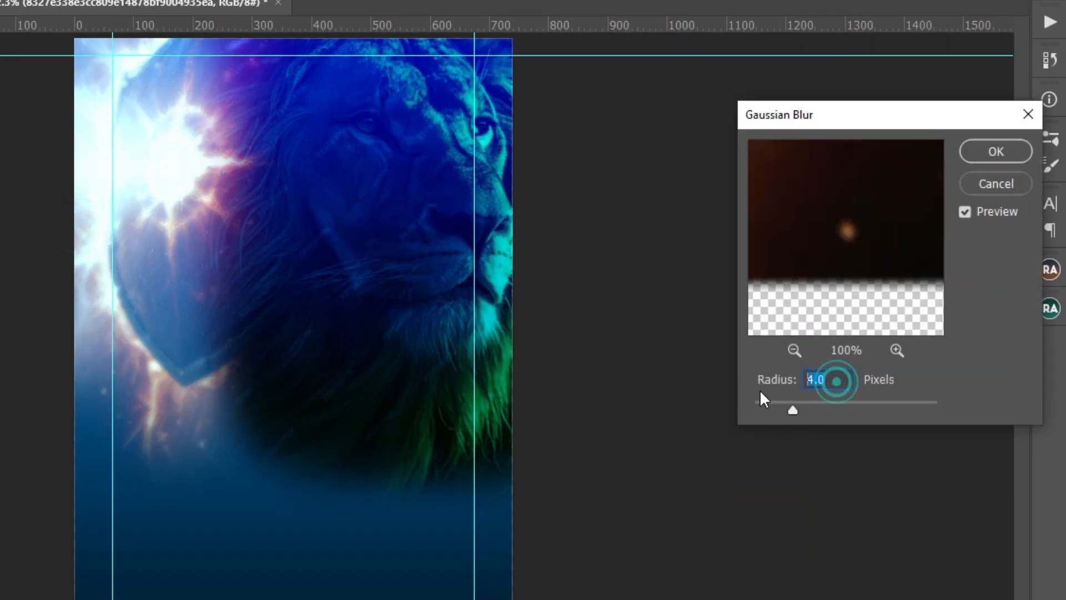
click(994, 151)
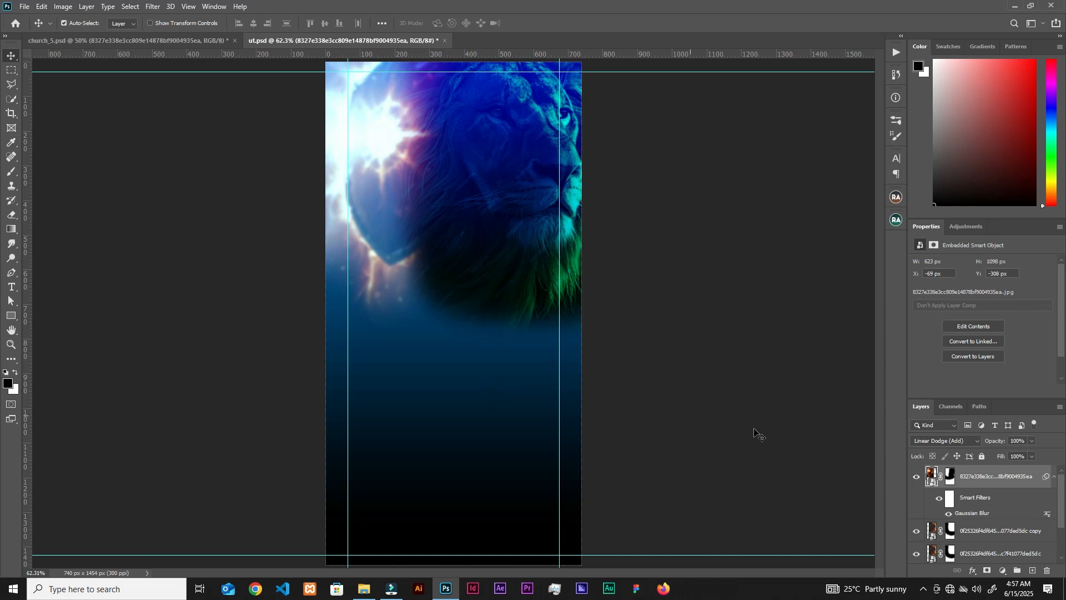
Create a new layer directly above Gradient Fill 1 and set its blend mode to Linear Dodge (Add)
drag(1062, 512, 1057, 539)
click(984, 498)
click(1002, 581)
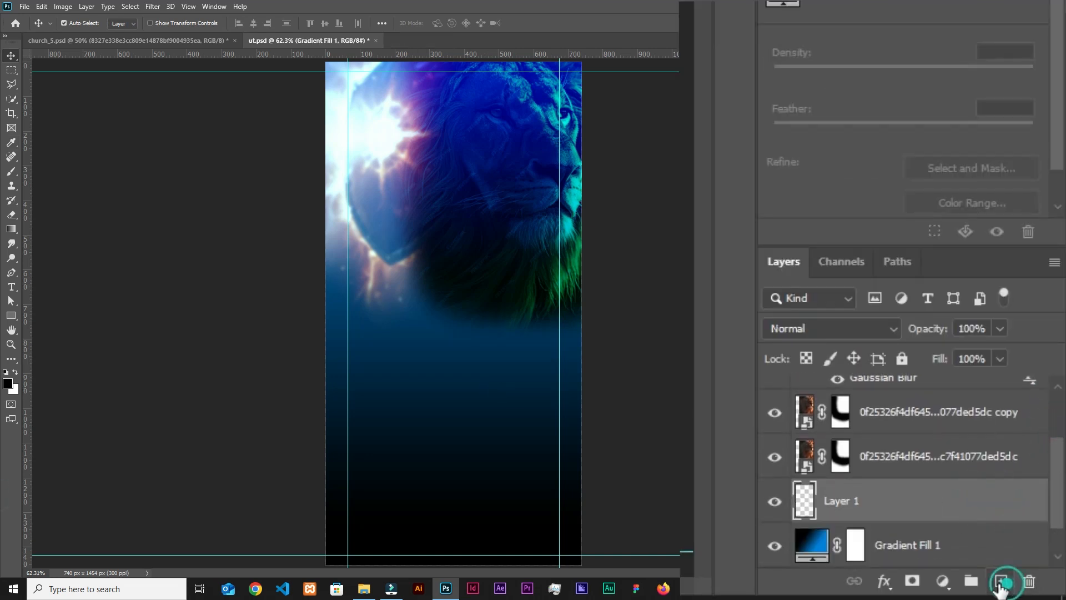
click(831, 328)
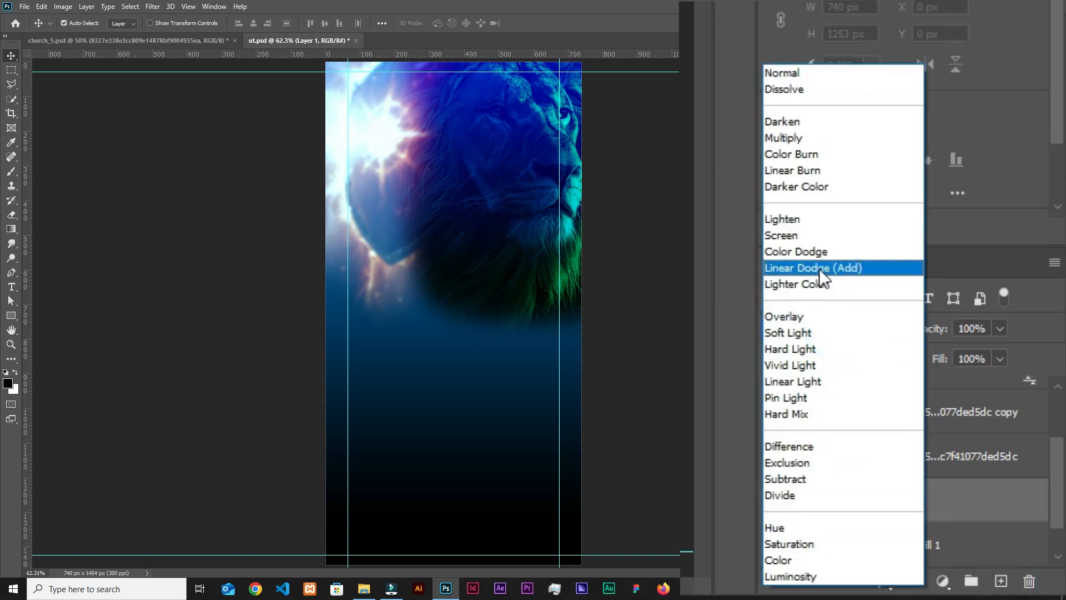
click(821, 268)
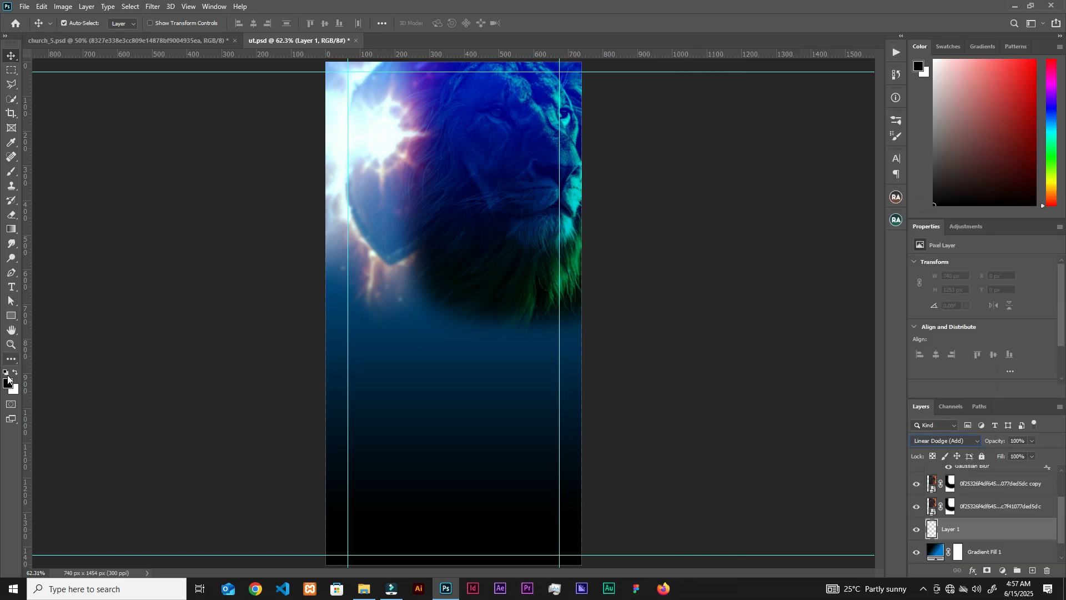
Brush a soft glow in colour 22628f over the lion area on the new layer, using a 1100 px brush
click(12, 173)
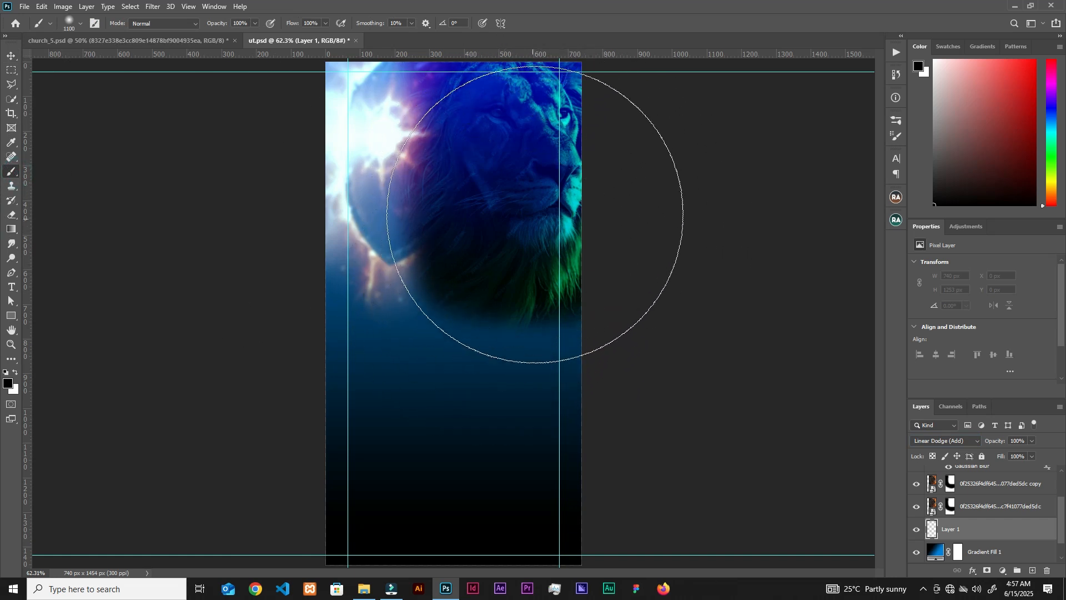
click(7, 383)
click(949, 304)
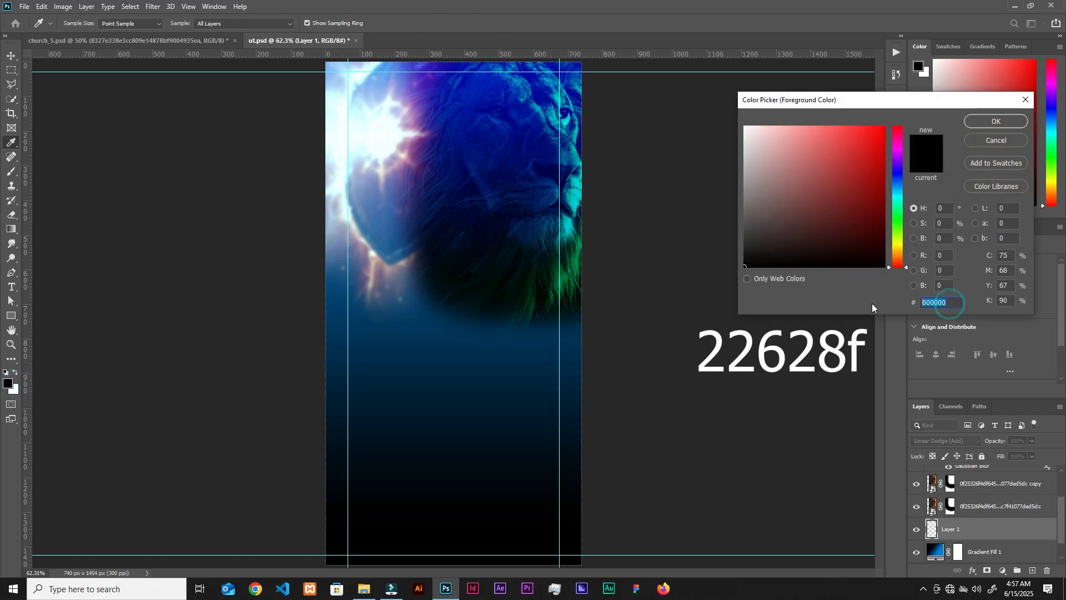
text(22628f)
click(983, 123)
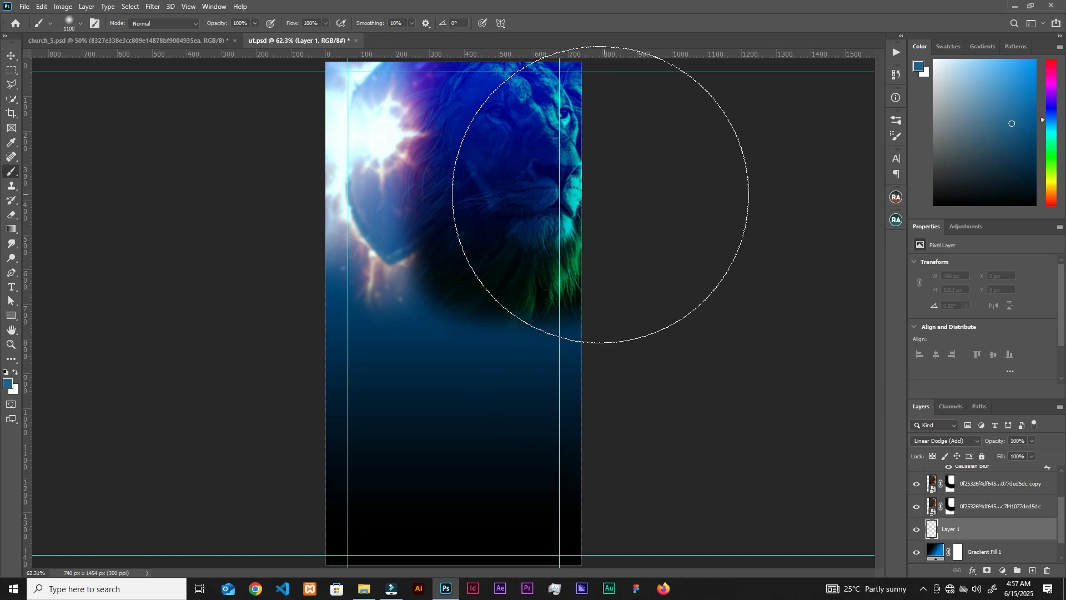
key(ctrl+minus)
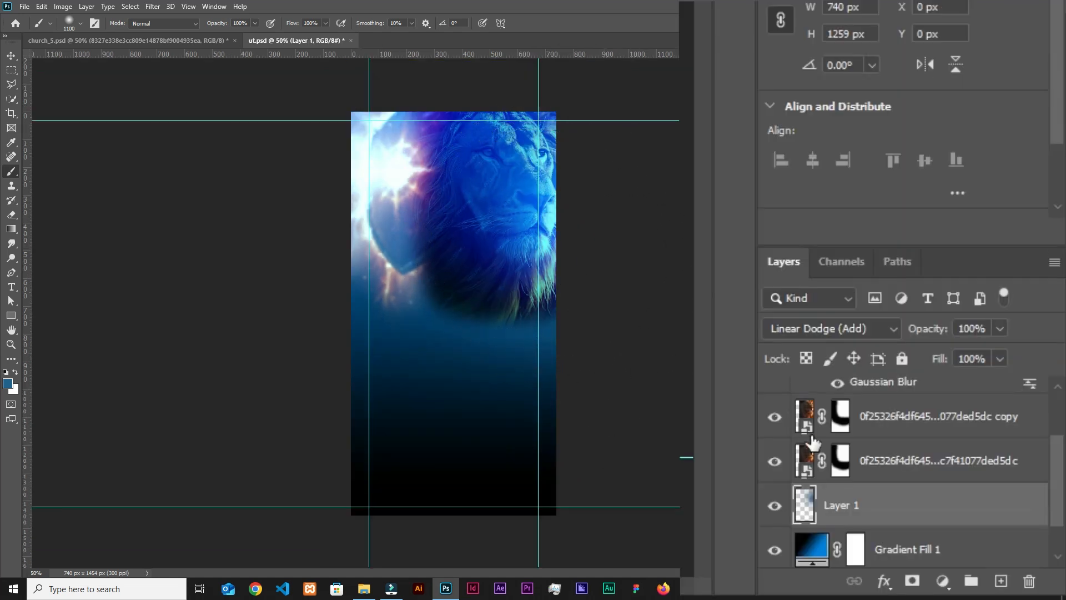
Paint black with a smaller brush on the original lion layer's mask to fade the dark mane areas beside and below the face
click(840, 469)
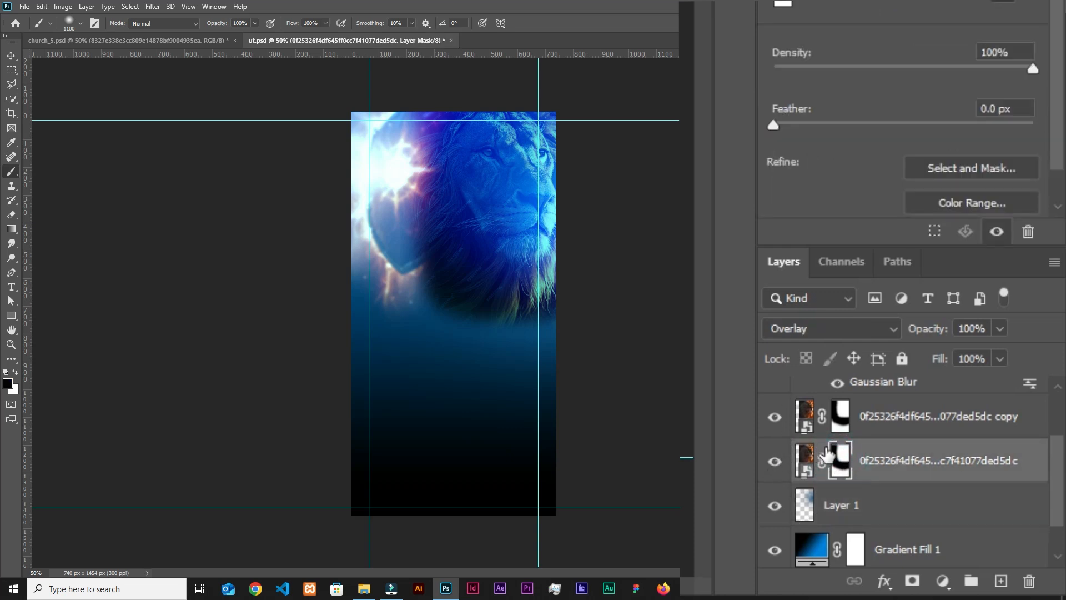
click(772, 466)
click(772, 465)
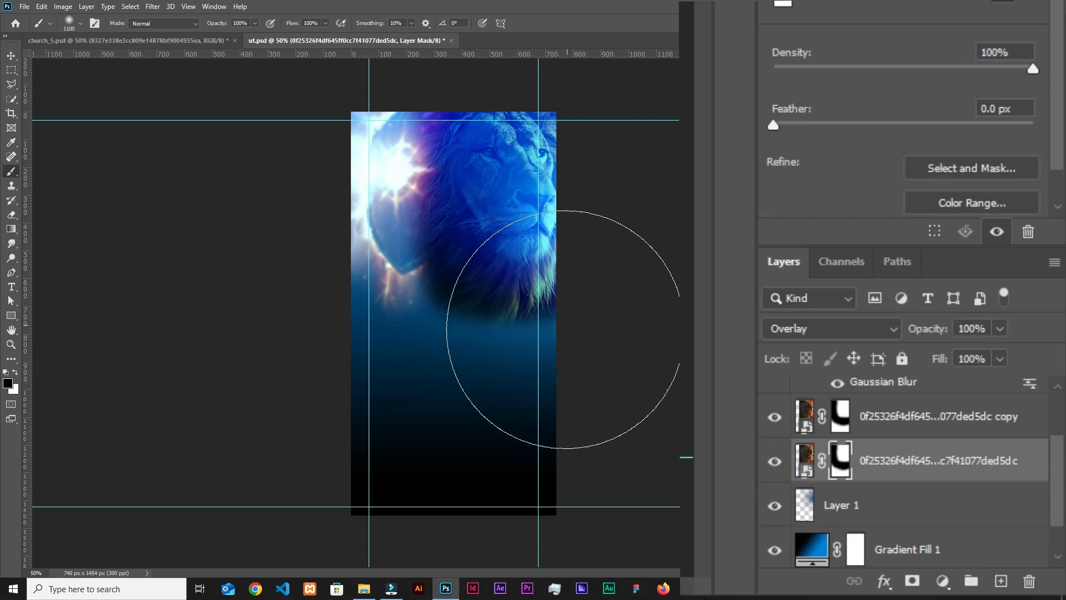
key(bracketleft)
key(bracketleft)
key(bracketleft)
key(bracketleft)
mouse_move(571, 291)
mouse_down()
mouse_move(503, 329)
mouse_move(415, 338)
mouse_move(406, 266)
mouse_move(365, 180)
mouse_move(376, 135)
mouse_move(381, 178)
mouse_up()
click(483, 333)
key(v)
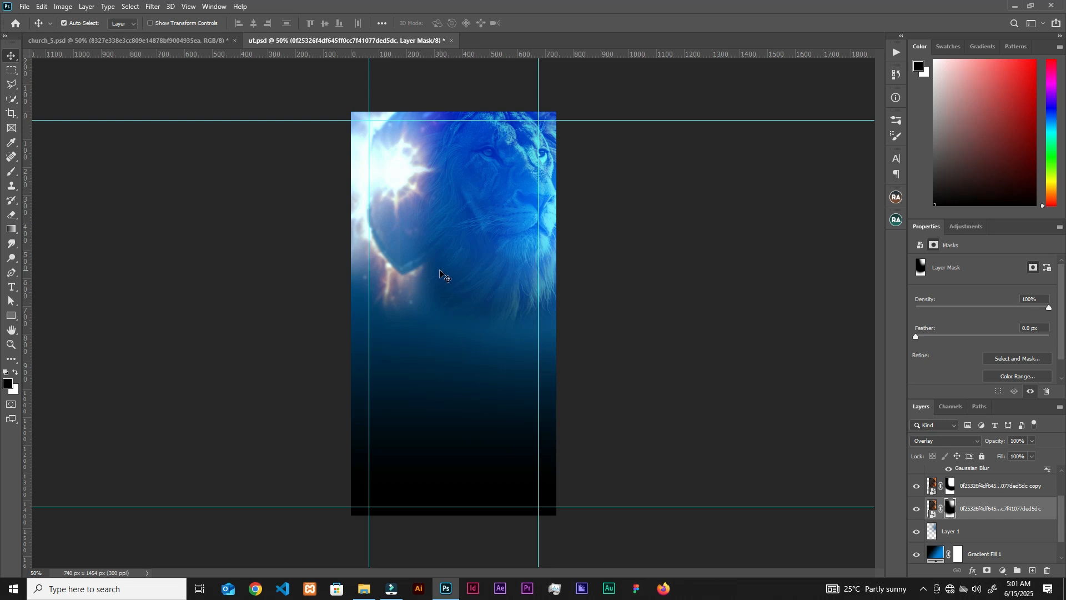
Paint white on the shield layer's mask with a 500 px brush to restore more of the image around the bright burst
click(1042, 460)
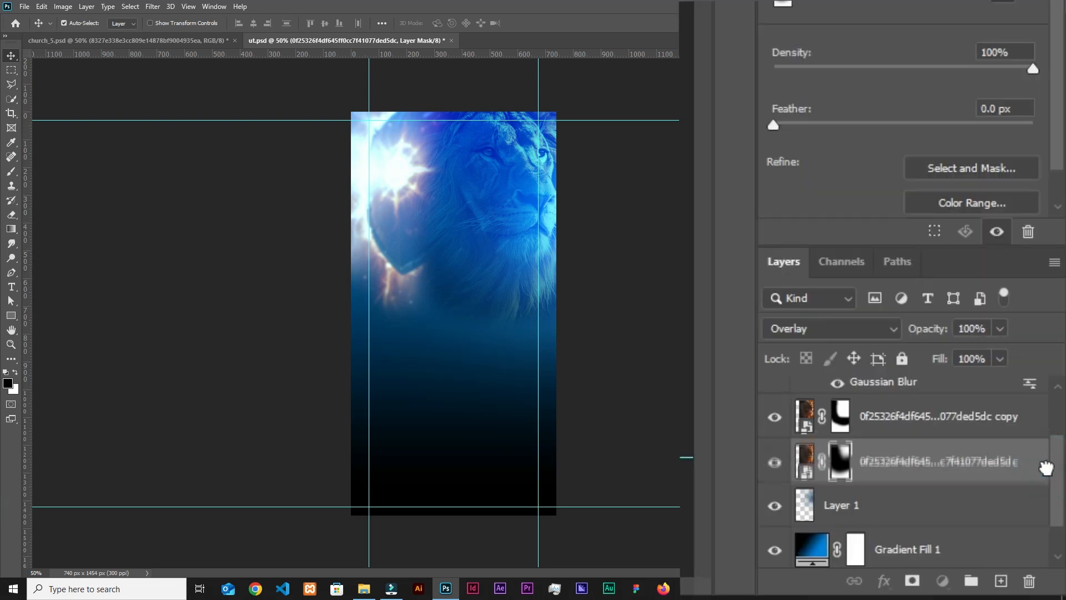
scroll(1062, 461, up, 2)
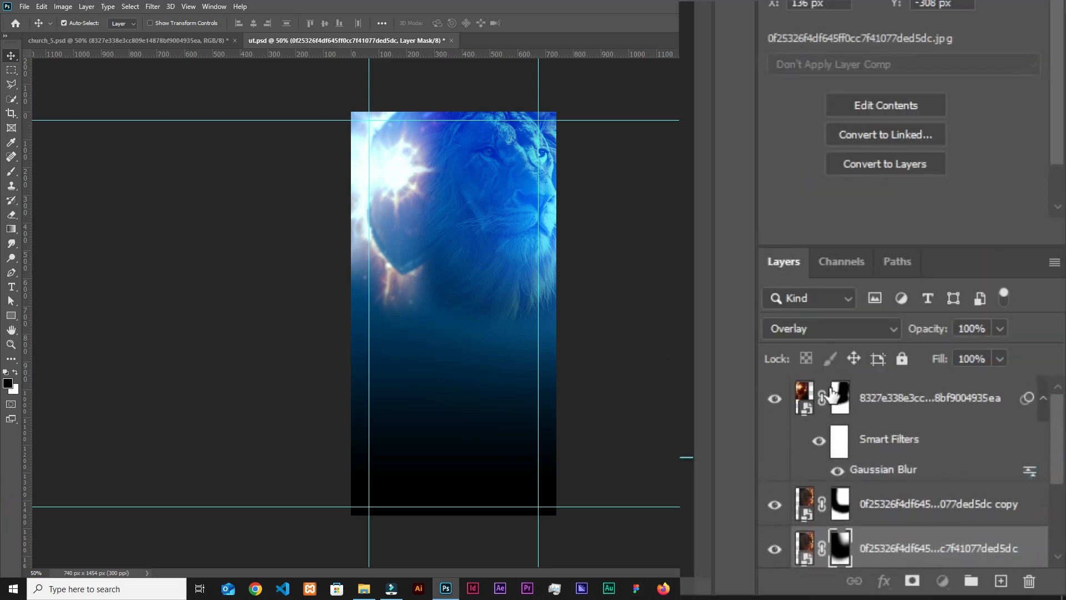
click(849, 400)
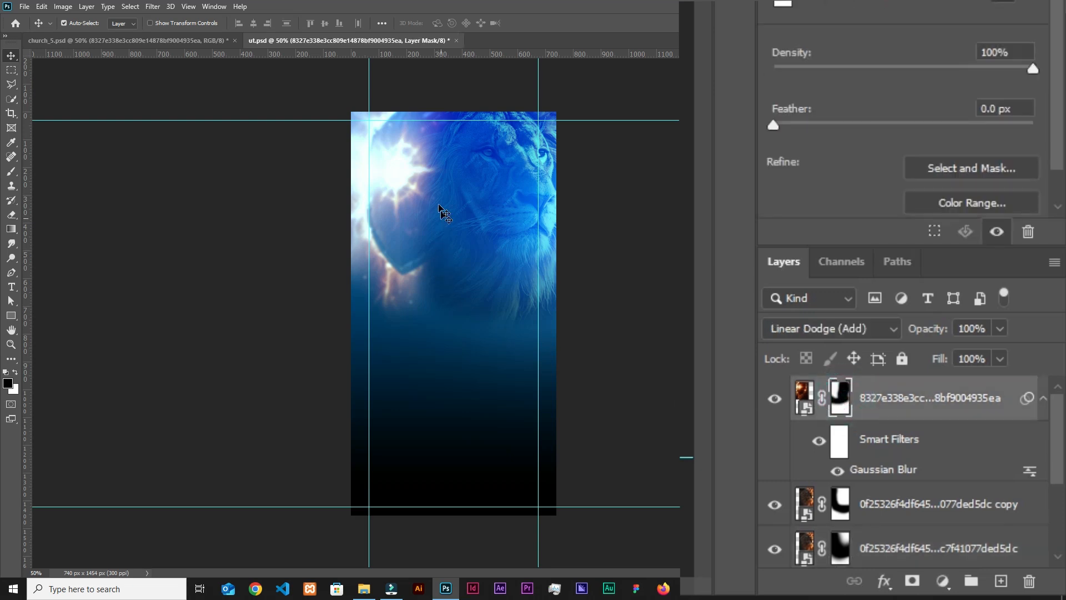
key(b)
key(x)
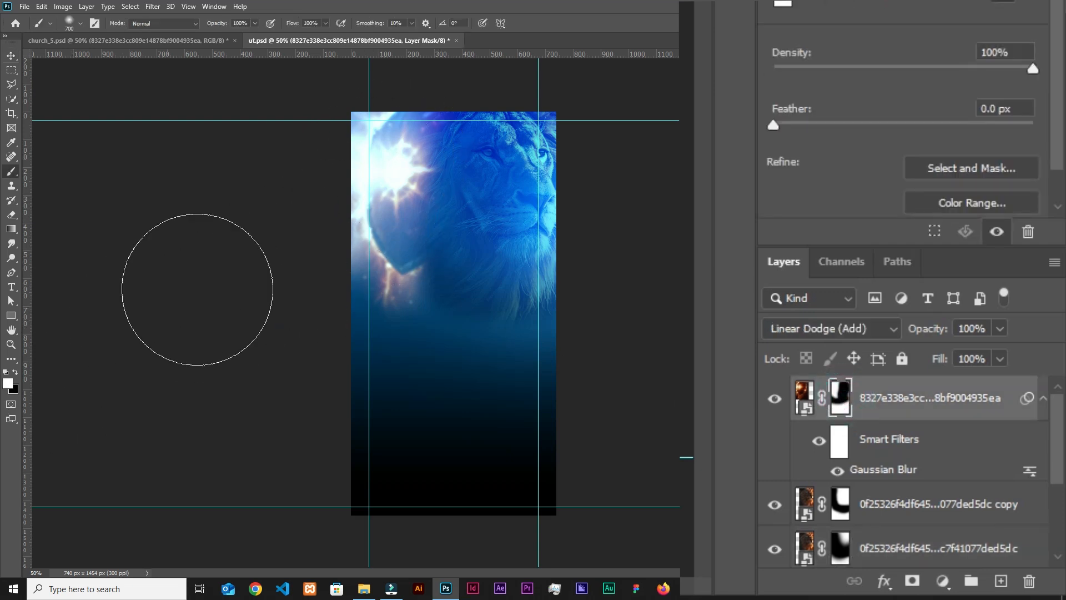
key(bracketleft)
click(413, 137)
click(414, 131)
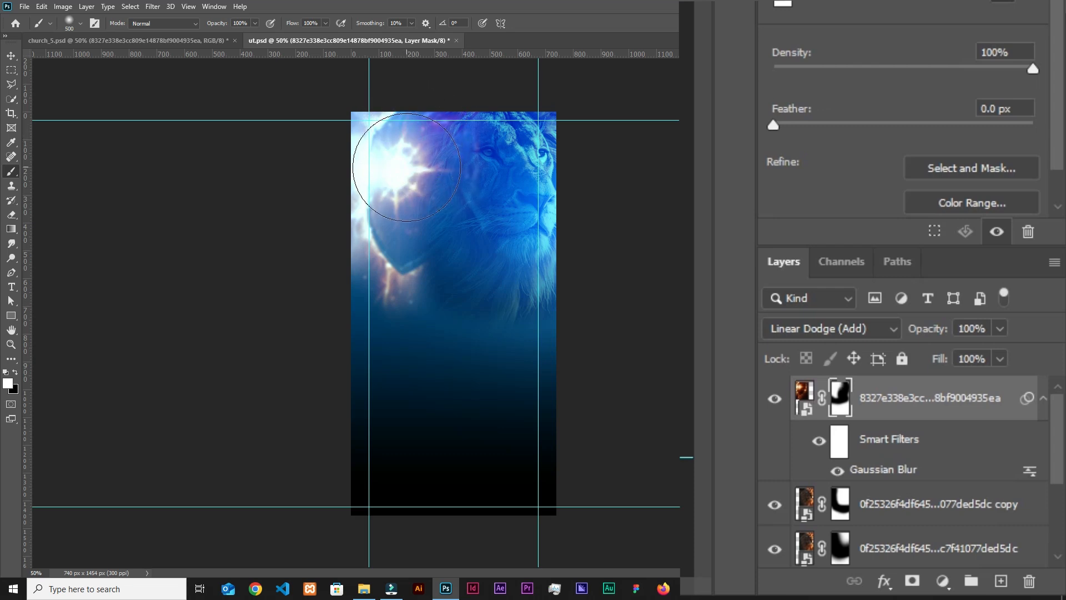
key(v)
key(ctrl+0)
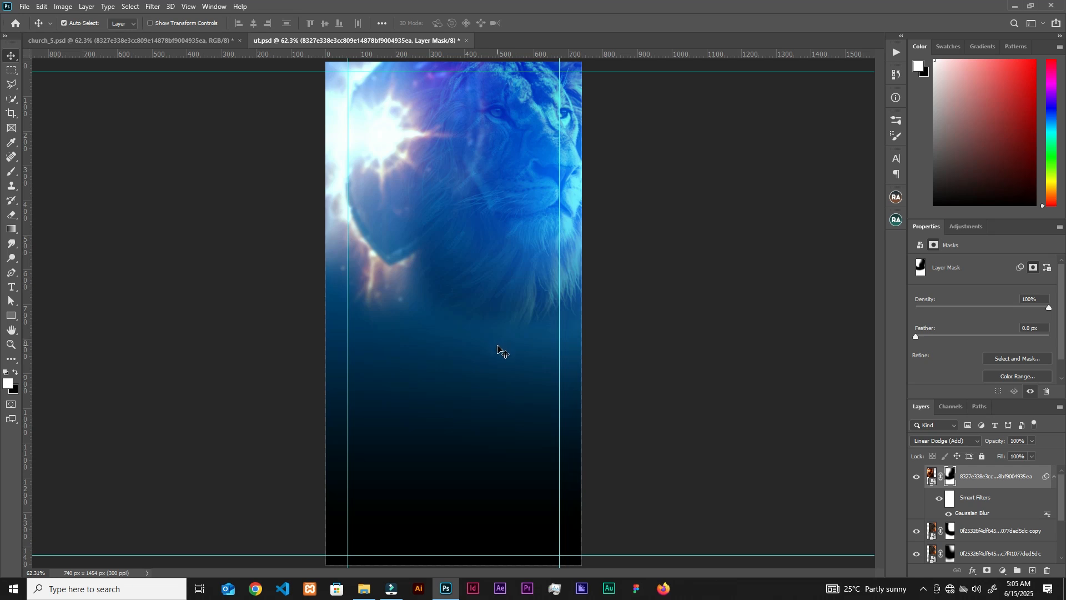
Place the image of the man in the light grey suit centrally over the upper canvas, at about 560 × 699 px
click(364, 587)
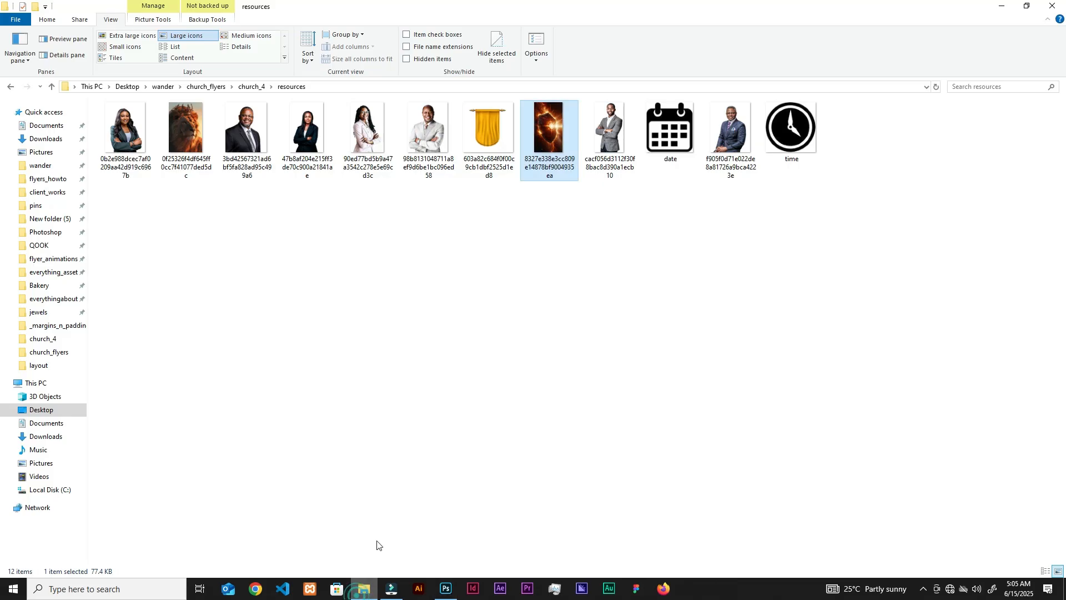
drag(428, 142, 454, 401)
drag(474, 353, 472, 303)
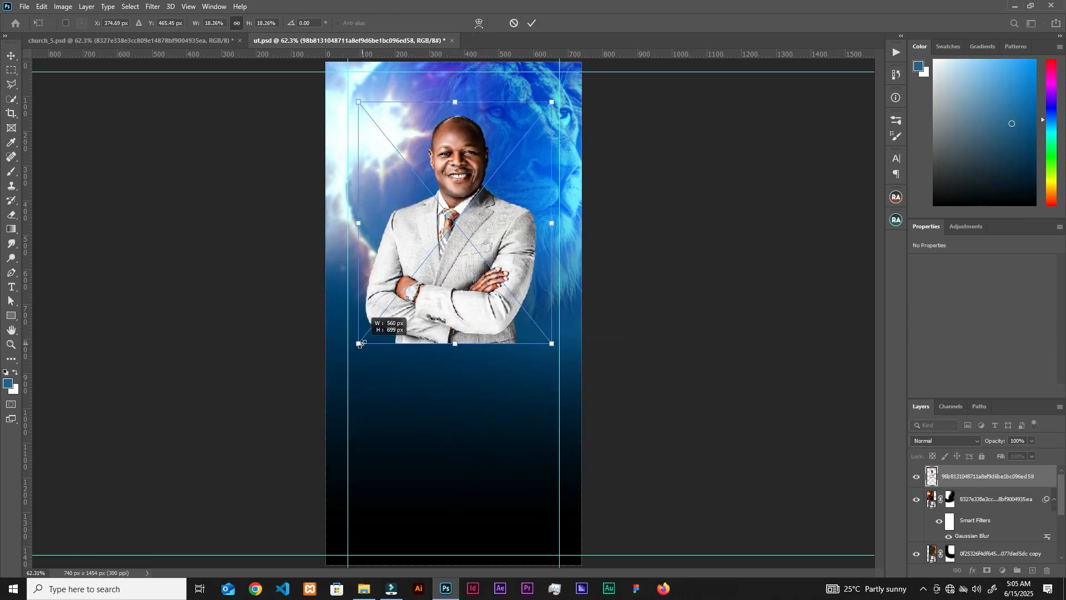
click(532, 23)
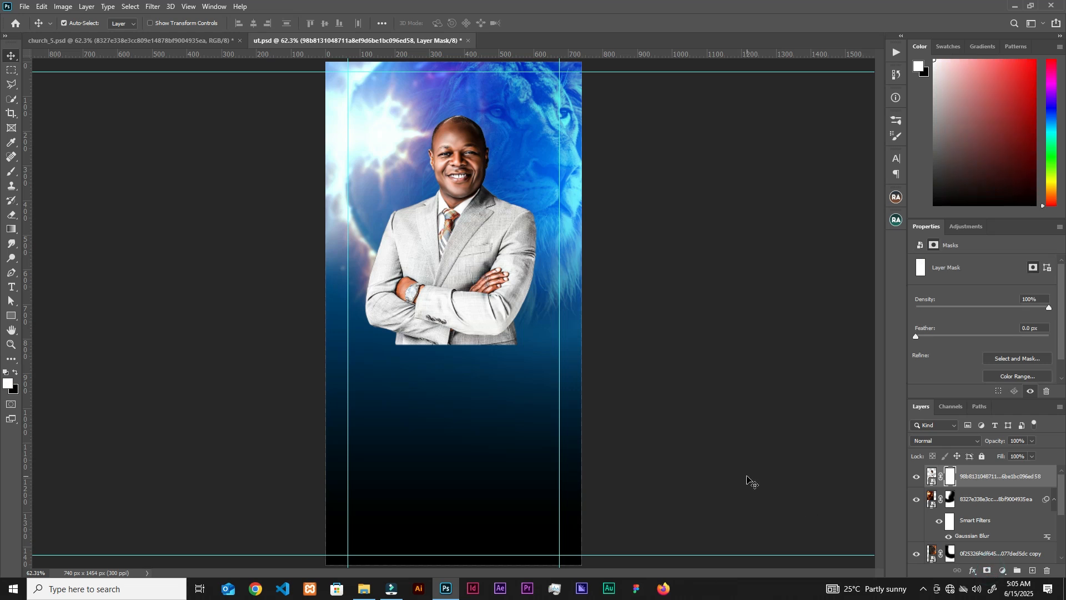
Fade the lower part of the man in the light grey suit into the background by painting black on a layer mask
key(b)
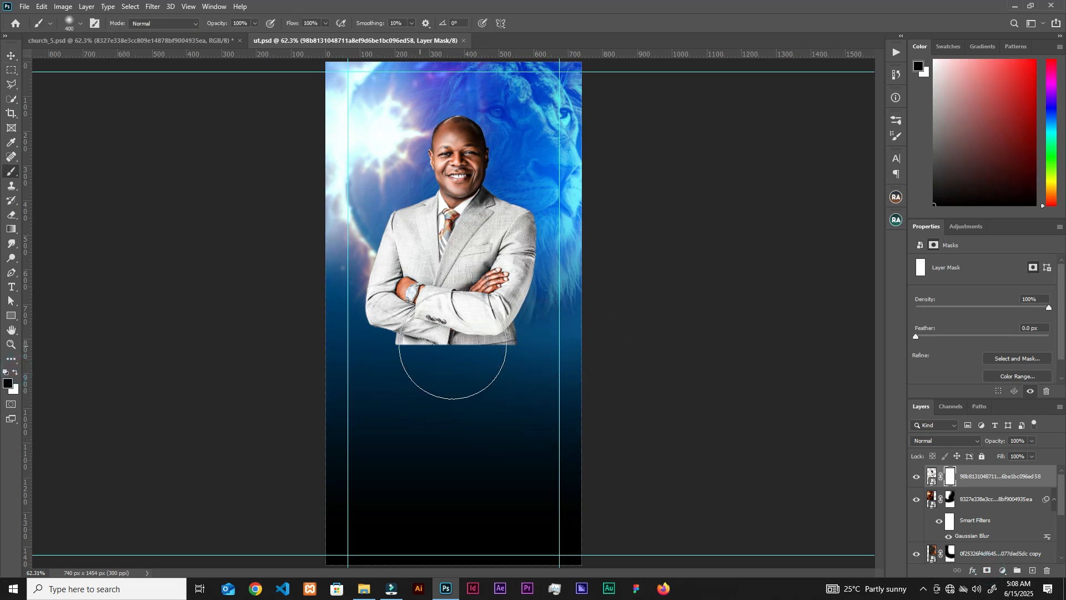
mouse_move(561, 352)
mouse_down()
mouse_move(388, 361)
mouse_move(424, 378)
mouse_move(338, 332)
mouse_move(413, 381)
mouse_move(536, 348)
mouse_move(460, 359)
mouse_move(350, 305)
mouse_move(562, 317)
mouse_move(482, 343)
mouse_move(416, 342)
mouse_move(493, 340)
mouse_up()
key(v)
Place the man in glasses and black suit behind the central man's right side, about 304 × 395 px, and fade his lower edge with a layer mask
click(941, 436)
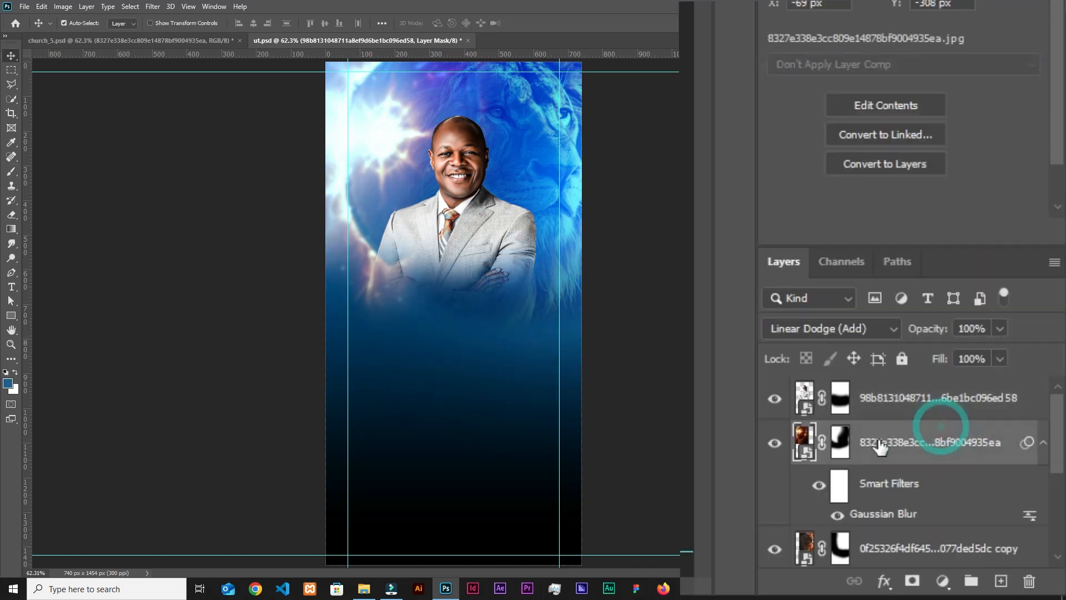
click(363, 588)
drag(244, 130, 479, 489)
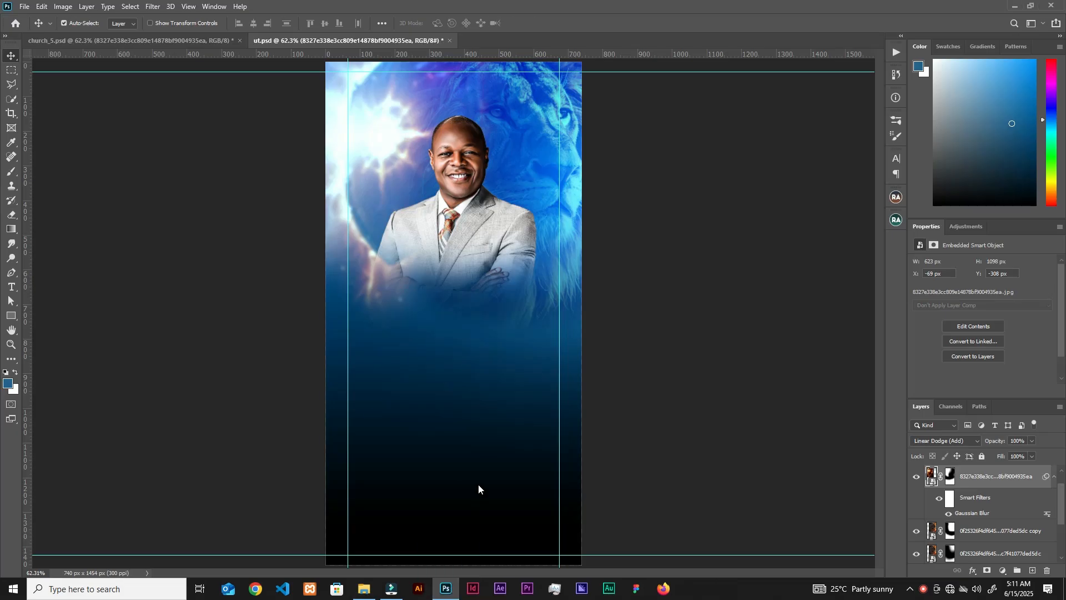
drag(326, 468, 483, 214)
drag(567, 248, 576, 257)
drag(519, 227, 523, 239)
drag(460, 130, 457, 126)
drag(575, 127, 577, 121)
click(530, 24)
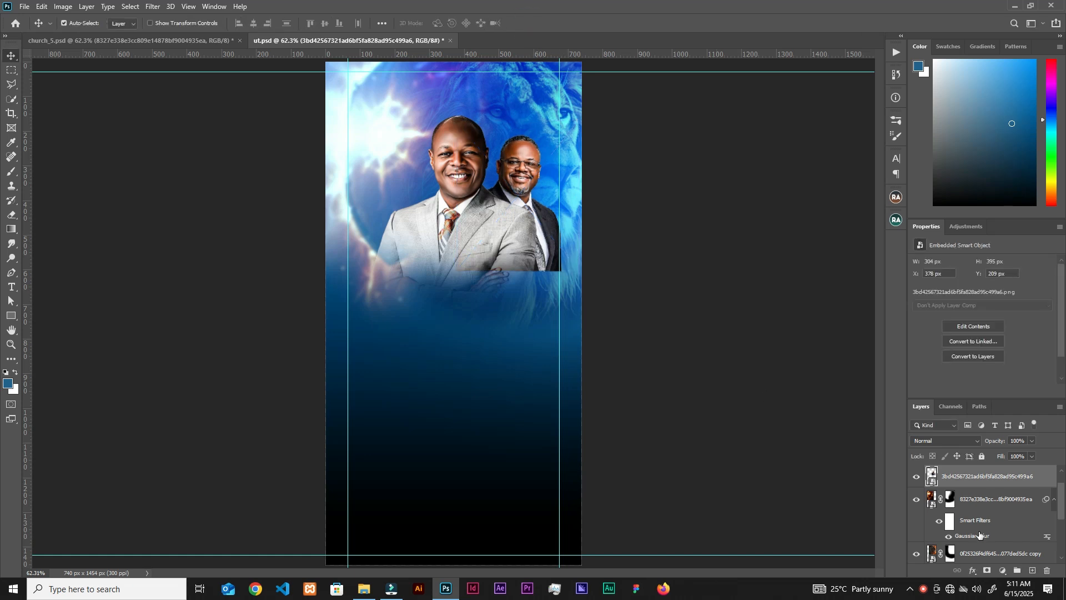
click(988, 572)
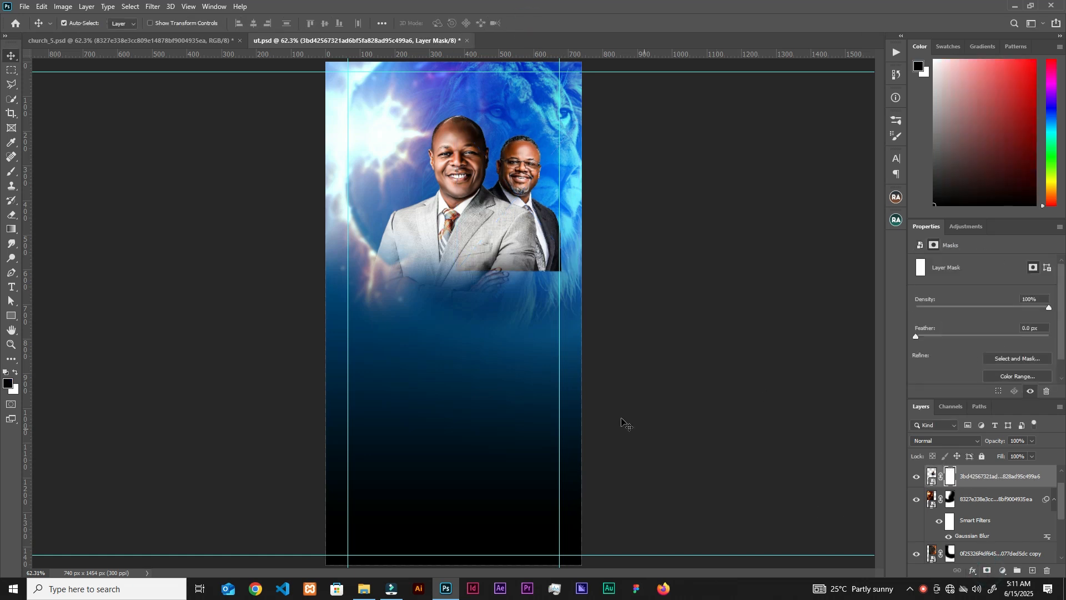
key(b)
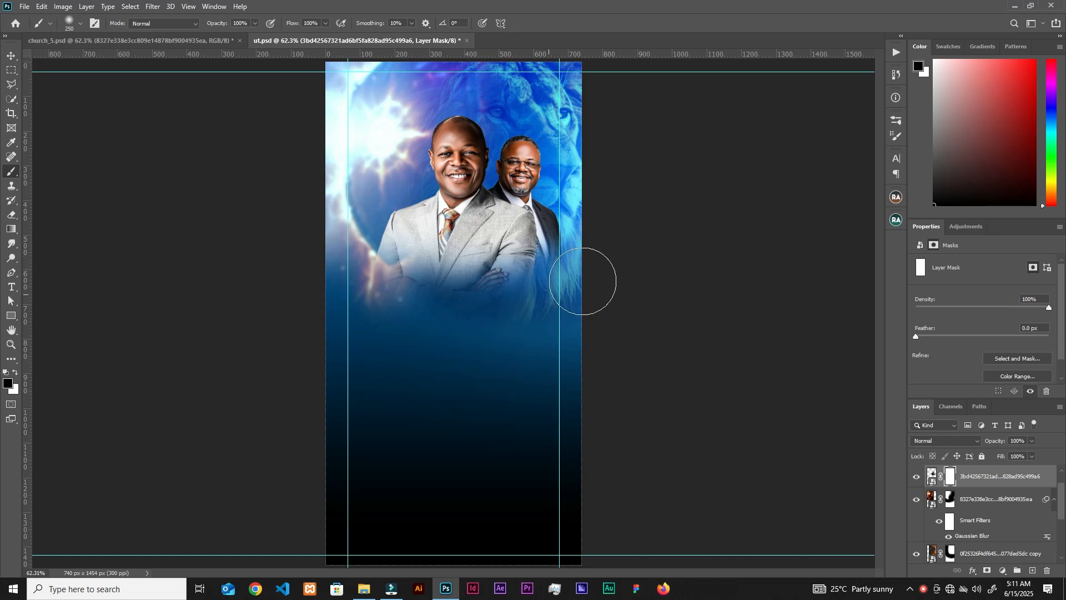
Place the grey-haired man in the navy suit behind the central man's left side and add a layer mask with default colours
key(alt+Tab)
drag(730, 139, 455, 319)
drag(583, 472, 466, 328)
drag(411, 267, 411, 238)
drag(396, 300, 396, 328)
drag(315, 226, 306, 226)
drag(478, 334, 482, 338)
click(532, 23)
click(986, 570)
key(d)
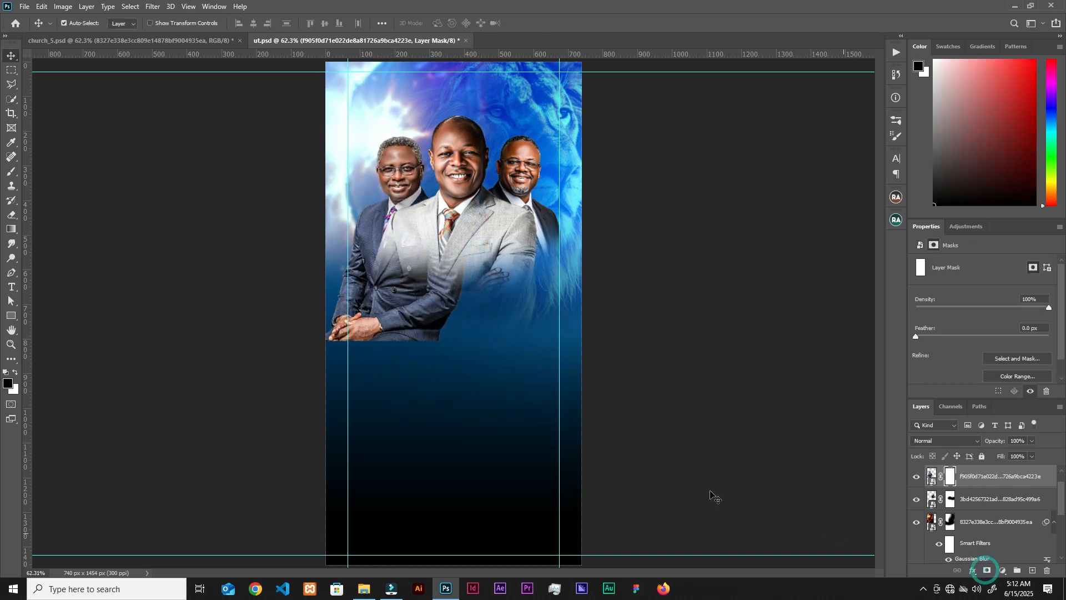
Fade the lower part of the grey-haired man in the navy suit by painting black on his mask, and select the central man's layer
key(b)
mouse_move(355, 345)
mouse_down()
mouse_move(448, 295)
mouse_move(460, 253)
mouse_move(412, 292)
mouse_move(420, 267)
mouse_move(392, 313)
mouse_move(327, 253)
mouse_up()
key(v)
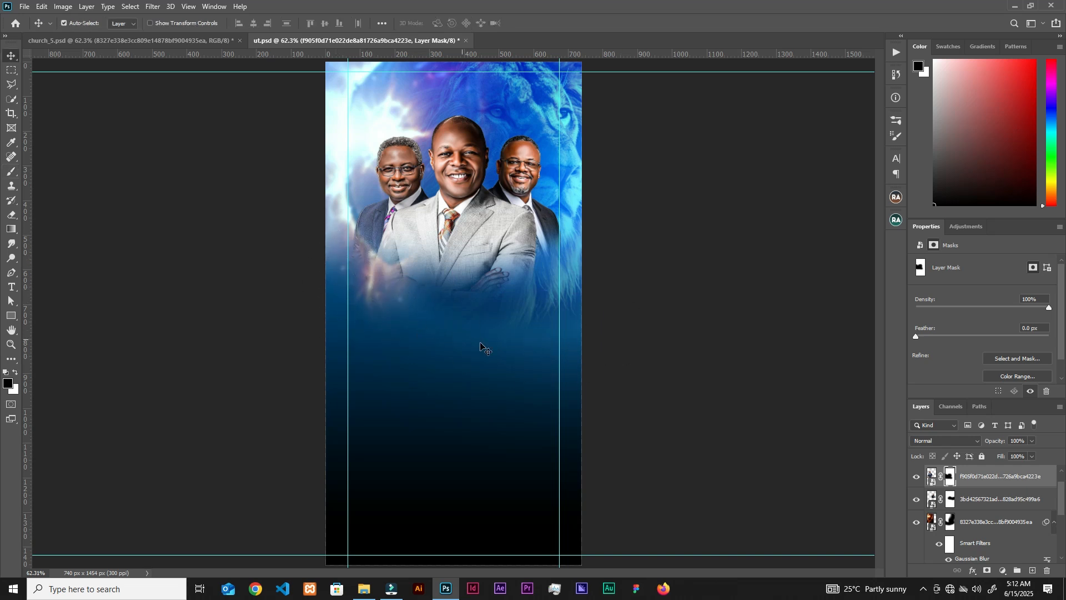
drag(1060, 427, 1011, 405)
click(1008, 399)
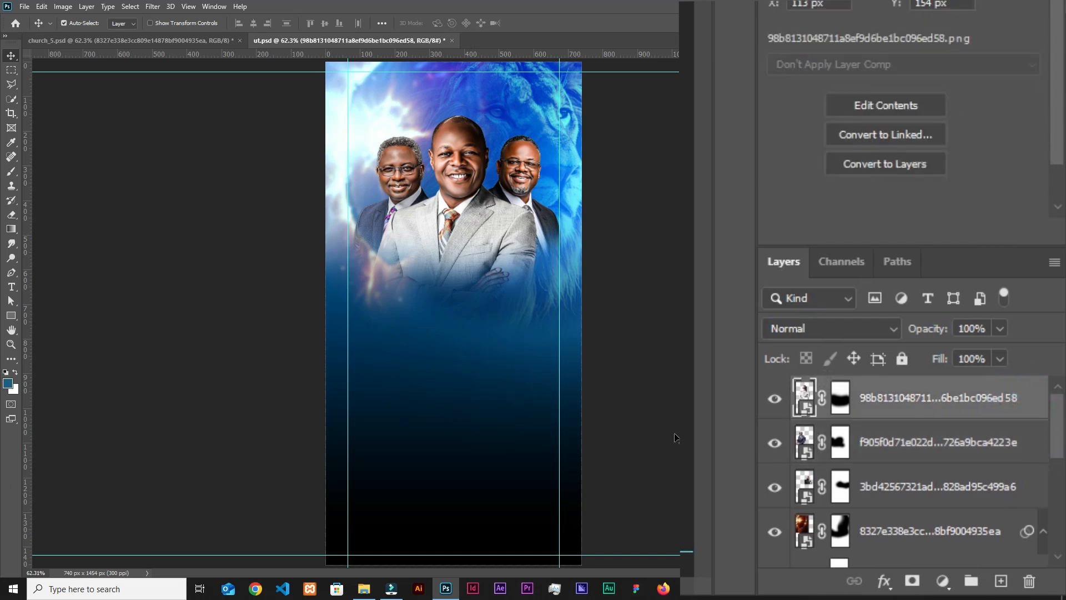
Place the image of the young man in the grey suit in front of the grey-haired man, at about 317 × 545 px
click(364, 589)
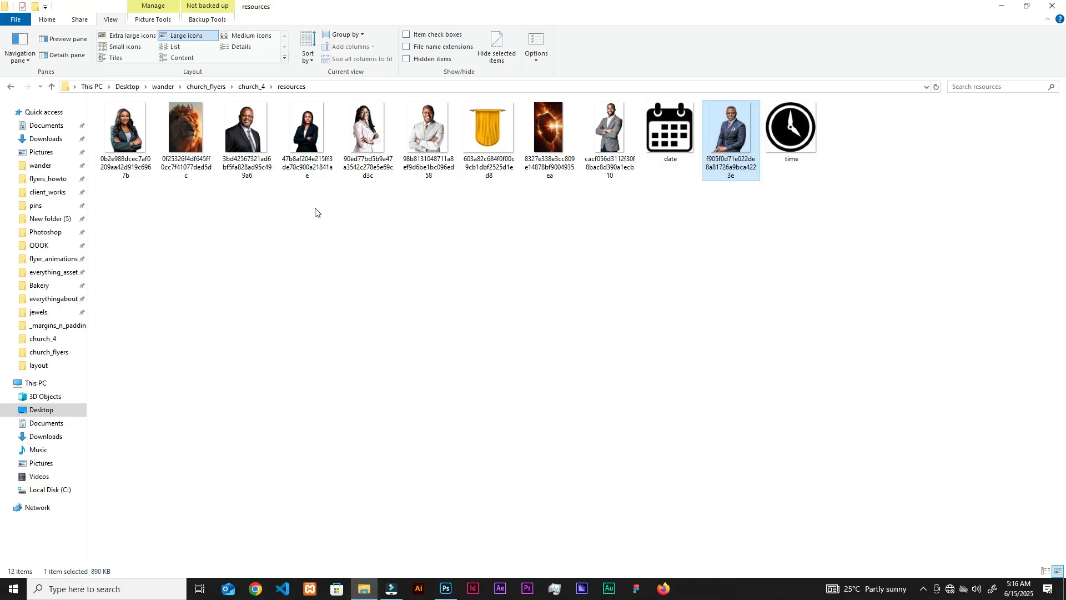
drag(603, 144, 512, 447)
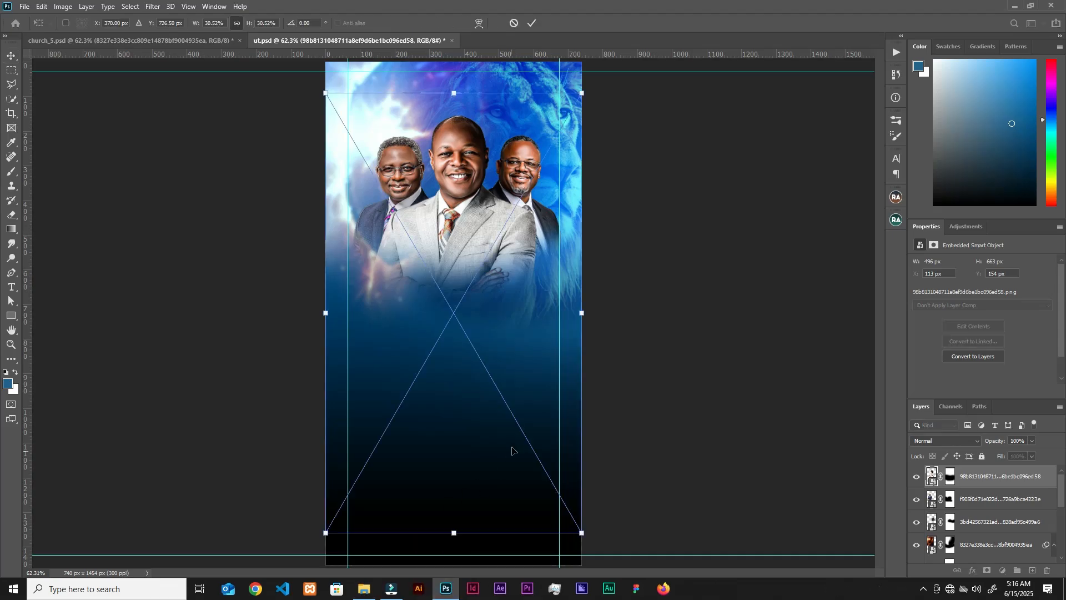
drag(583, 314, 502, 309)
drag(474, 313, 407, 305)
drag(431, 386, 441, 401)
drag(337, 400, 332, 409)
drag(440, 409, 443, 413)
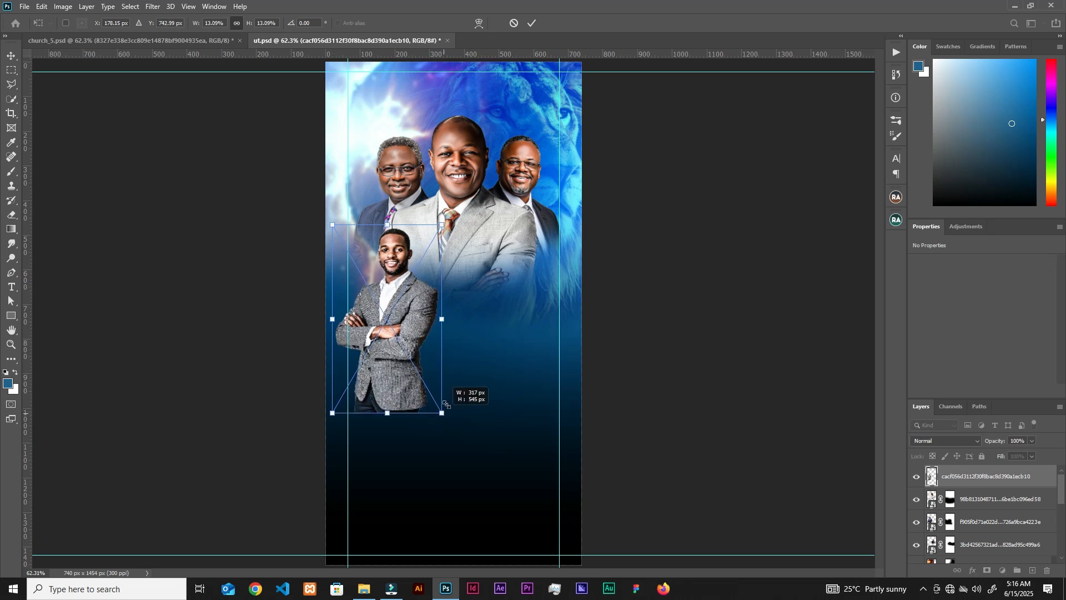
click(532, 23)
Add a layer mask to the young man in the grey suit and paint black with a soft brush to fade him below the chest
key(ctrl+plus)
key(ctrl+plus)
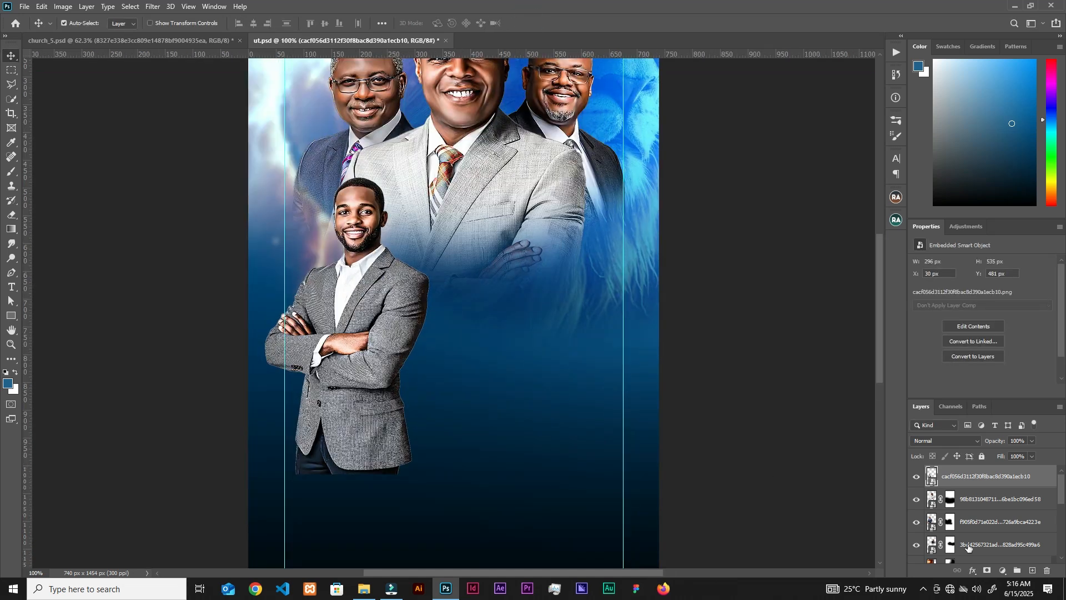
click(988, 571)
key(b)
mouse_move(452, 452)
mouse_down()
mouse_move(338, 457)
mouse_move(278, 403)
mouse_move(260, 364)
mouse_move(281, 378)
mouse_move(374, 395)
mouse_up()
drag(265, 425, 400, 382)
key(bracketleft)
key(bracketleft)
mouse_move(317, 369)
mouse_down()
mouse_move(268, 319)
mouse_move(423, 370)
mouse_up()
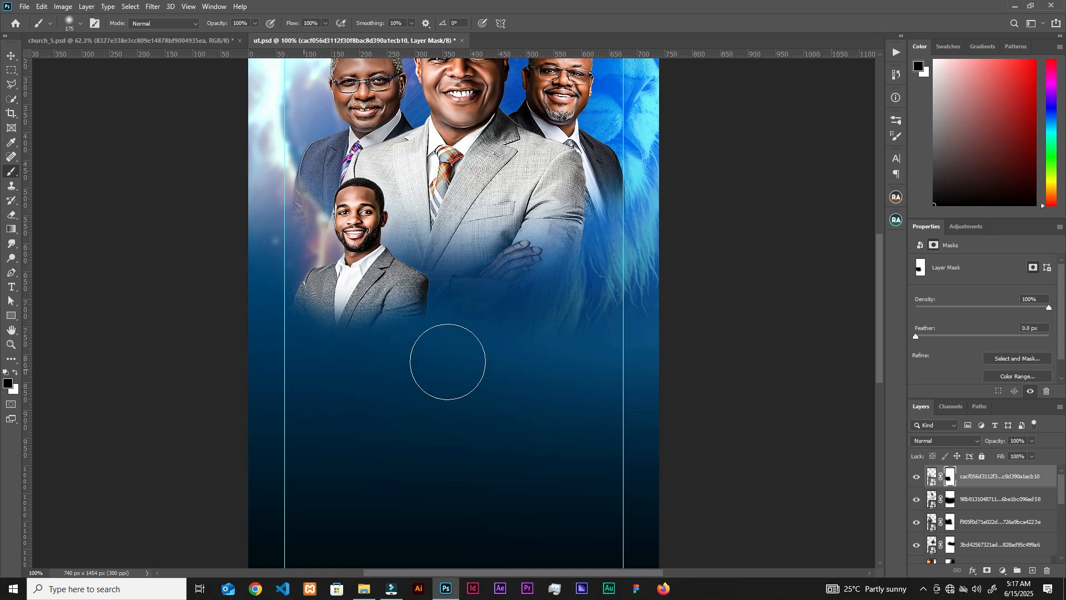
key(ctrl+minus)
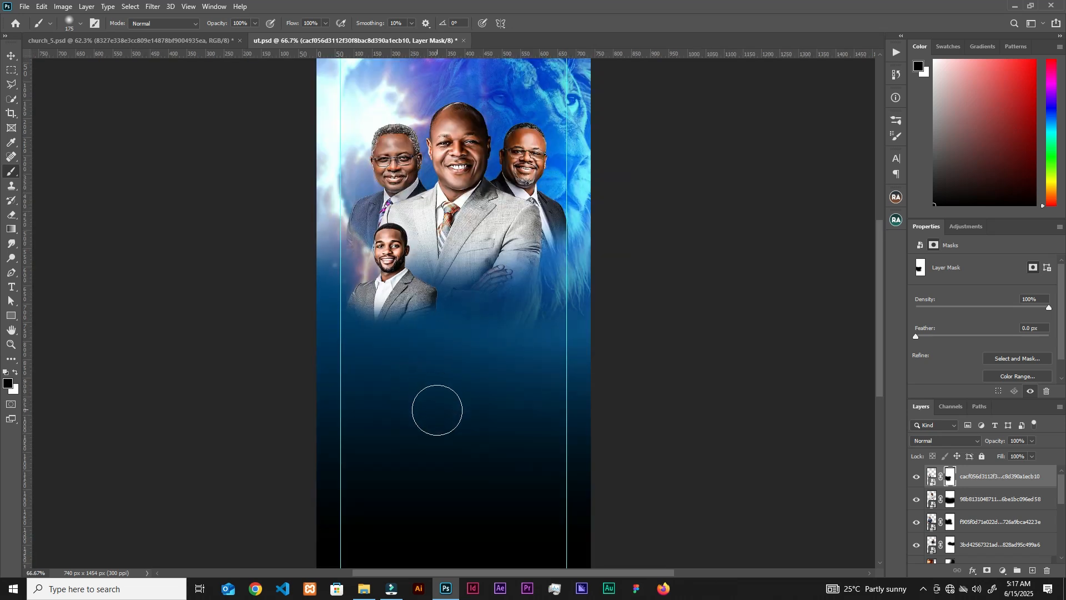
Place the image of the woman in the pale pink blazer below the man in the black suit, at about 269 × 403 px
click(364, 589)
drag(374, 165, 385, 339)
drag(317, 313, 519, 301)
drag(549, 334, 549, 318)
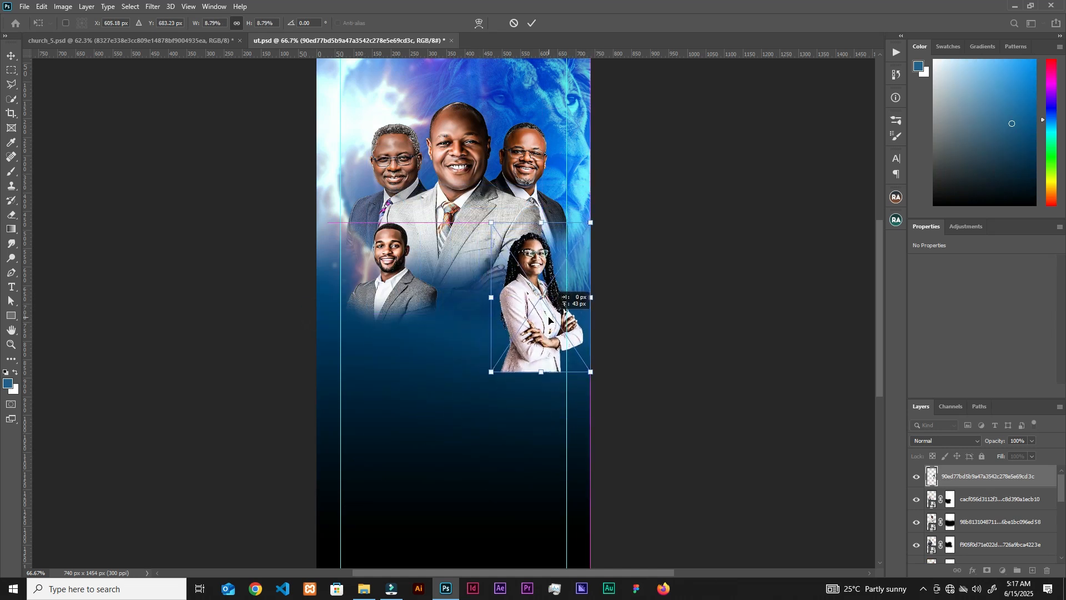
drag(542, 371, 541, 374)
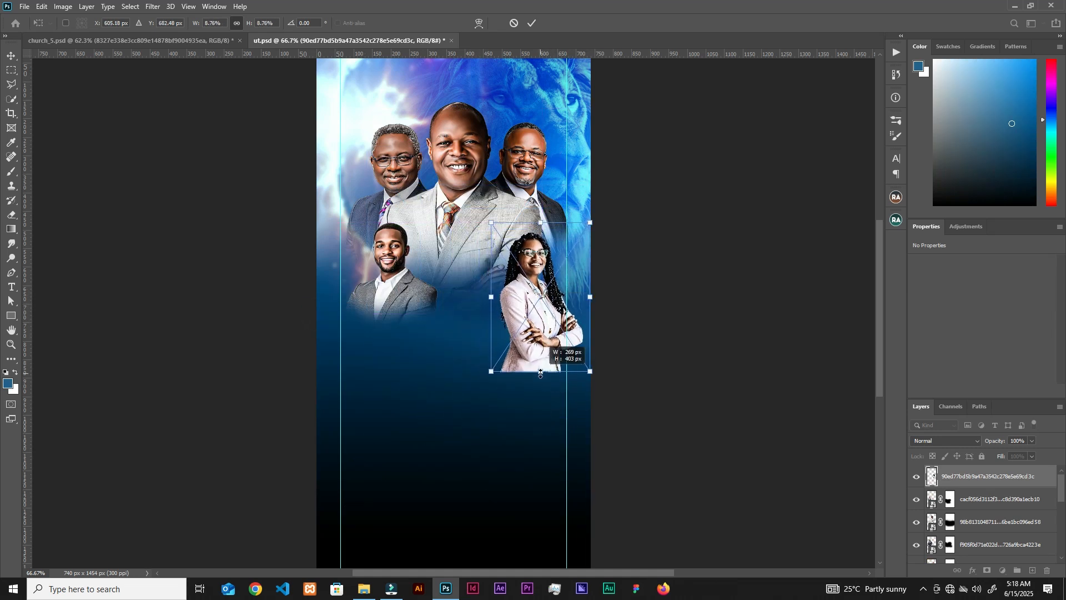
click(532, 23)
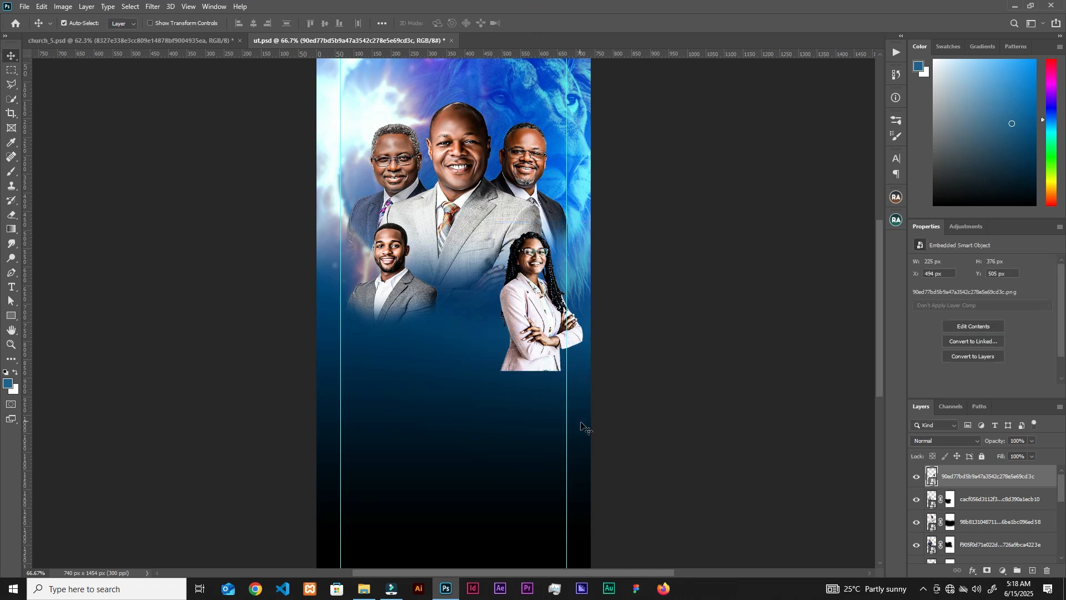
Add a layer mask to the woman in the pale pink blazer and paint black to fade her lower body into the background
key(ctrl+plus)
click(987, 571)
key(d)
key(b)
mouse_move(647, 370)
mouse_down()
mouse_move(576, 406)
mouse_move(542, 373)
mouse_move(641, 374)
mouse_move(642, 336)
mouse_move(559, 380)
mouse_move(488, 374)
mouse_move(515, 340)
mouse_move(637, 365)
mouse_move(656, 341)
mouse_move(658, 296)
mouse_move(605, 364)
mouse_move(505, 354)
mouse_up()
key(x)
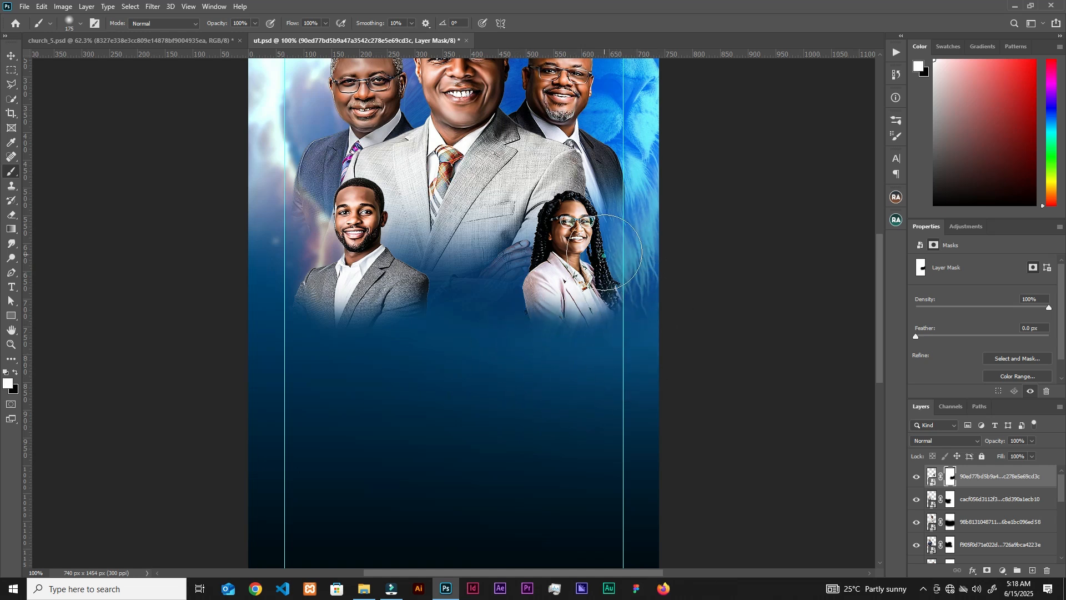
key(v)
key(ctrl+minus)
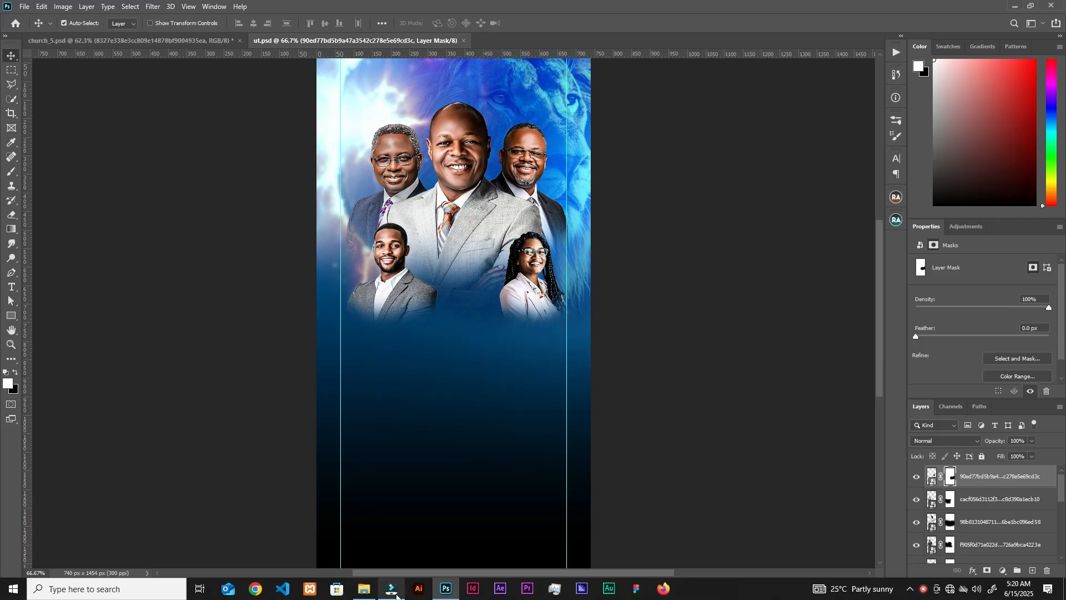
Place the image of the smiling woman in the dark grey suit beside the woman in glasses, at about 261 × 360 px
click(397, 596)
drag(123, 146, 465, 519)
drag(316, 488, 487, 273)
drag(533, 224, 484, 288)
drag(541, 338, 546, 343)
drag(436, 343, 430, 350)
drag(547, 345, 548, 345)
drag(545, 205, 546, 200)
drag(488, 350, 490, 356)
click(534, 24)
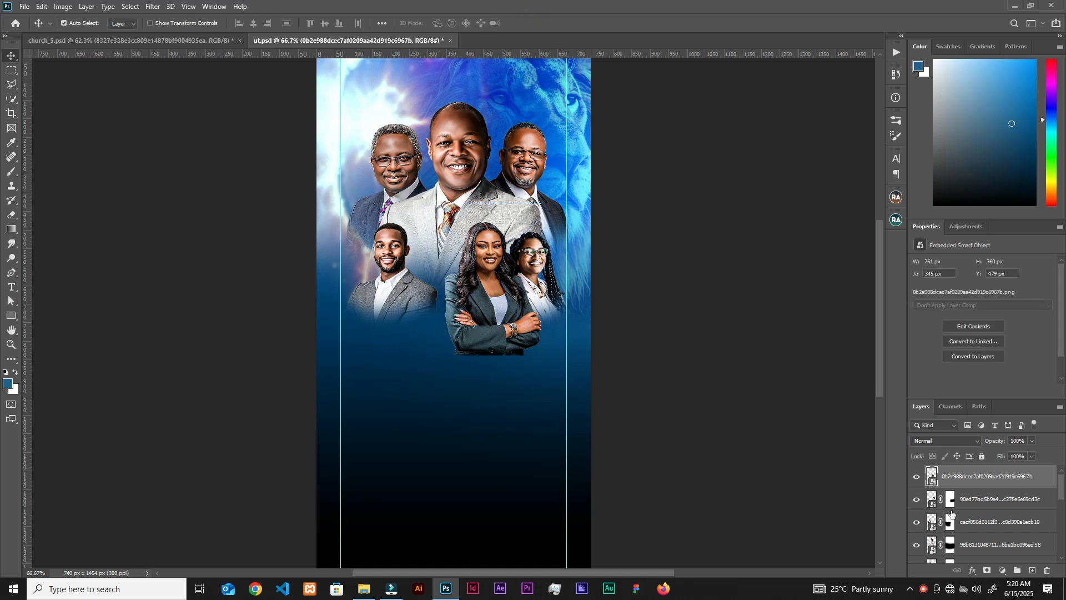
Fade the lower part of the woman in the dark grey suit by painting black on a new layer mask
click(991, 572)
key(b)
key(x)
mouse_move(507, 349)
mouse_down()
mouse_move(431, 344)
mouse_move(529, 351)
mouse_move(546, 336)
mouse_move(492, 350)
mouse_up()
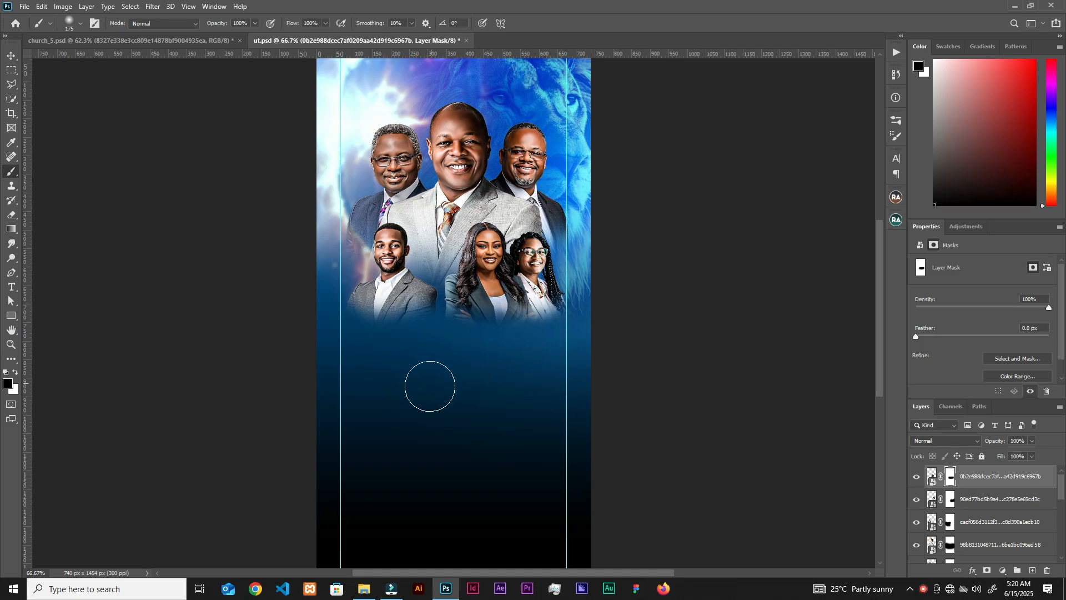
key(v)
Place the image of the woman in the black blazer between the young man and the woman in the dark grey suit, scaled to match the front row
click(363, 589)
drag(305, 131, 447, 567)
drag(583, 511, 522, 416)
drag(476, 346, 427, 338)
key(Right)
key(Right)
key(Right)
click(532, 23)
Fade the lower edge of the woman in the black blazer by painting black on a layer mask
key(b)
mouse_move(495, 393)
mouse_down()
mouse_move(378, 381)
mouse_move(381, 348)
mouse_move(446, 349)
mouse_up()
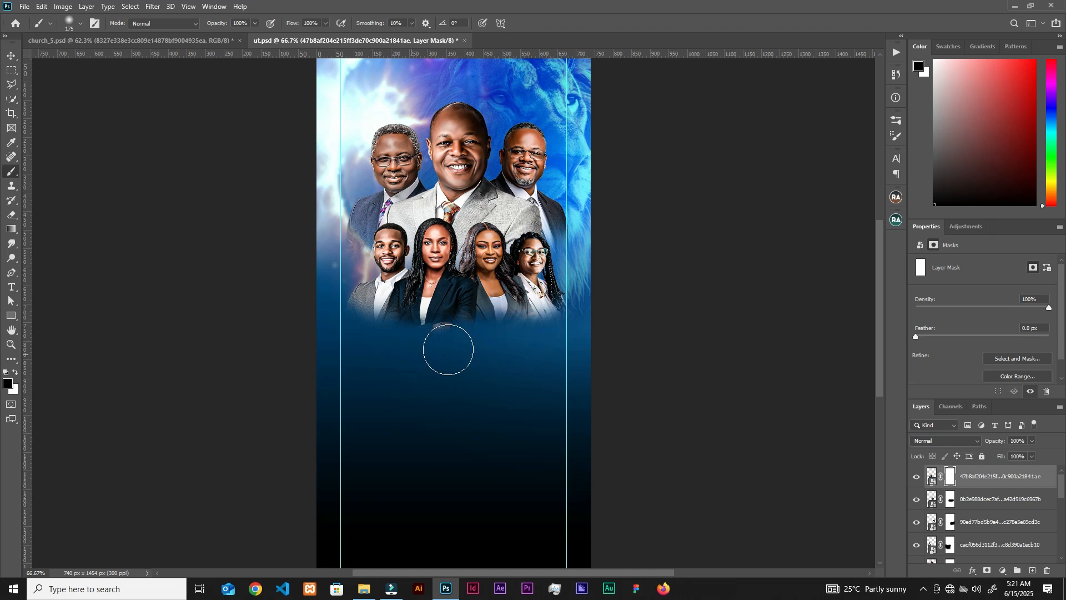
key(v)
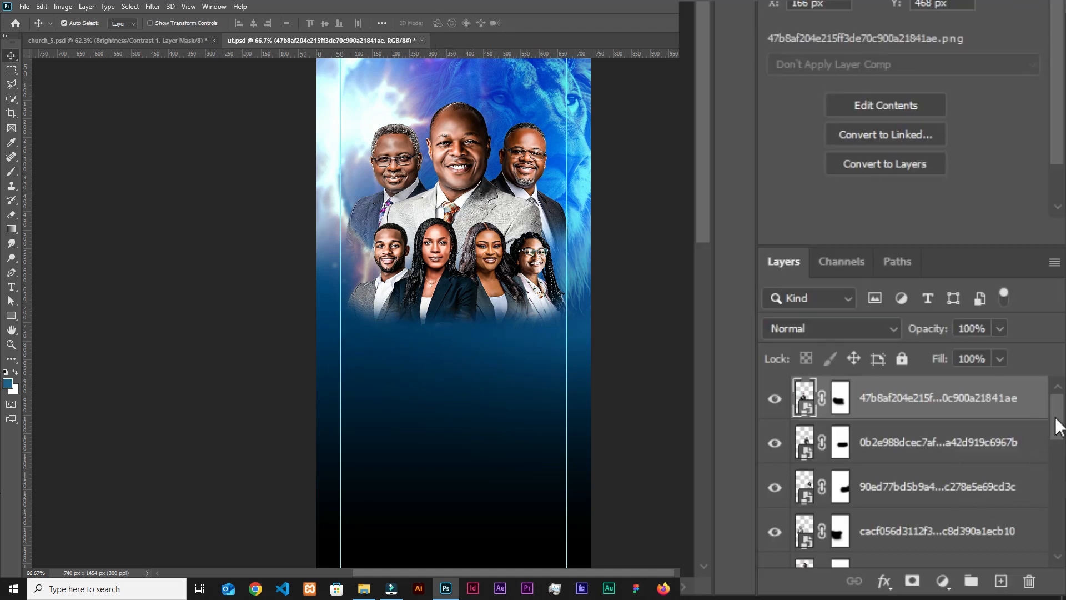
Select all the portrait layers above the shield image and put them into one group
drag(1058, 416, 1028, 475)
shift+click(973, 440)
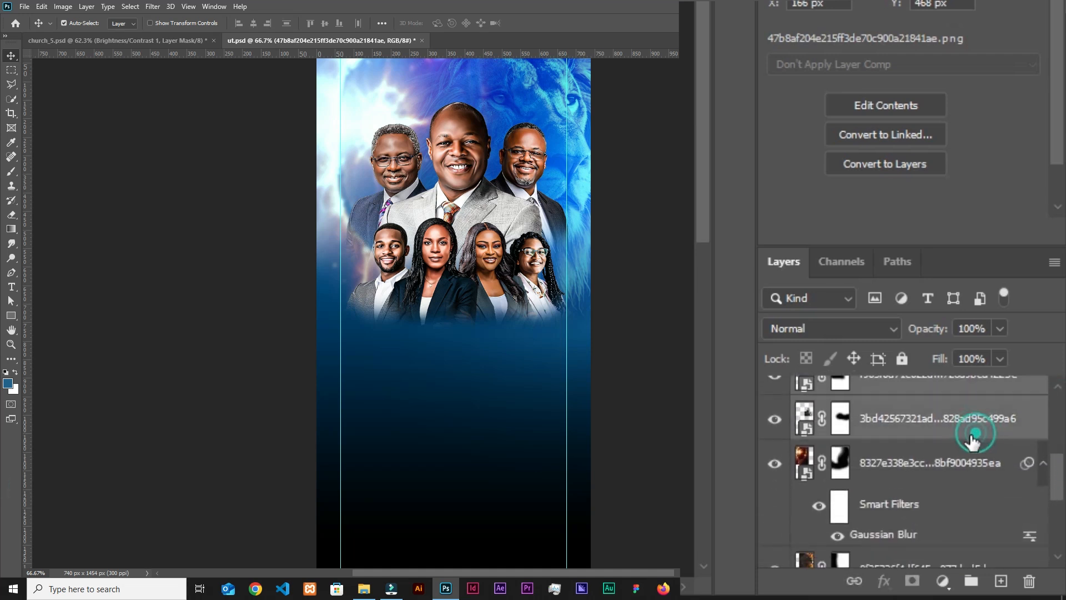
click(970, 587)
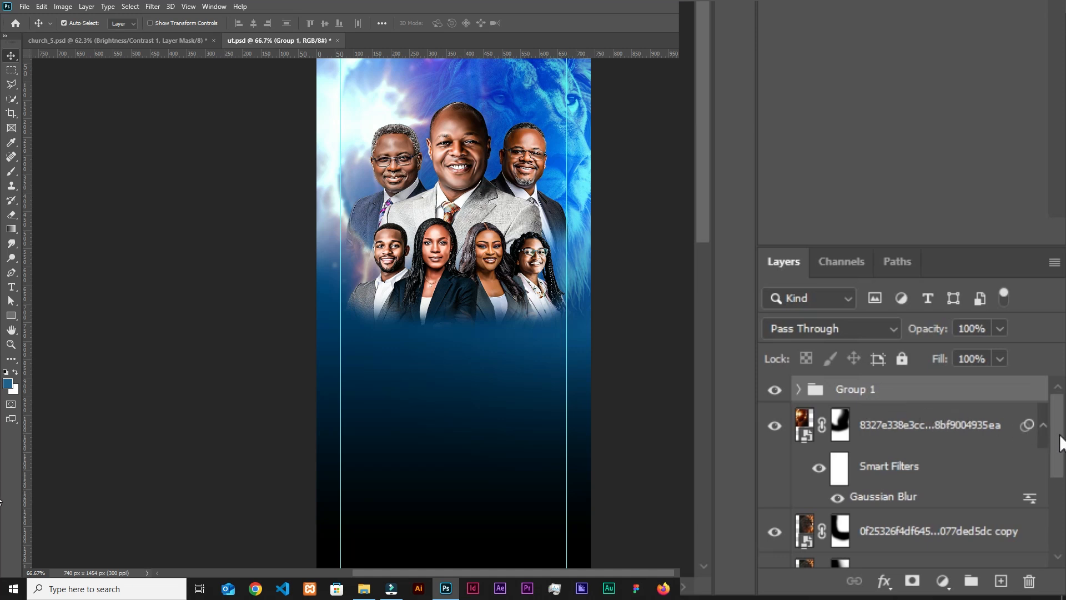
Add a Brightness/Contrast adjustment layer with brightness 20 and clip it to the portrait group
click(944, 583)
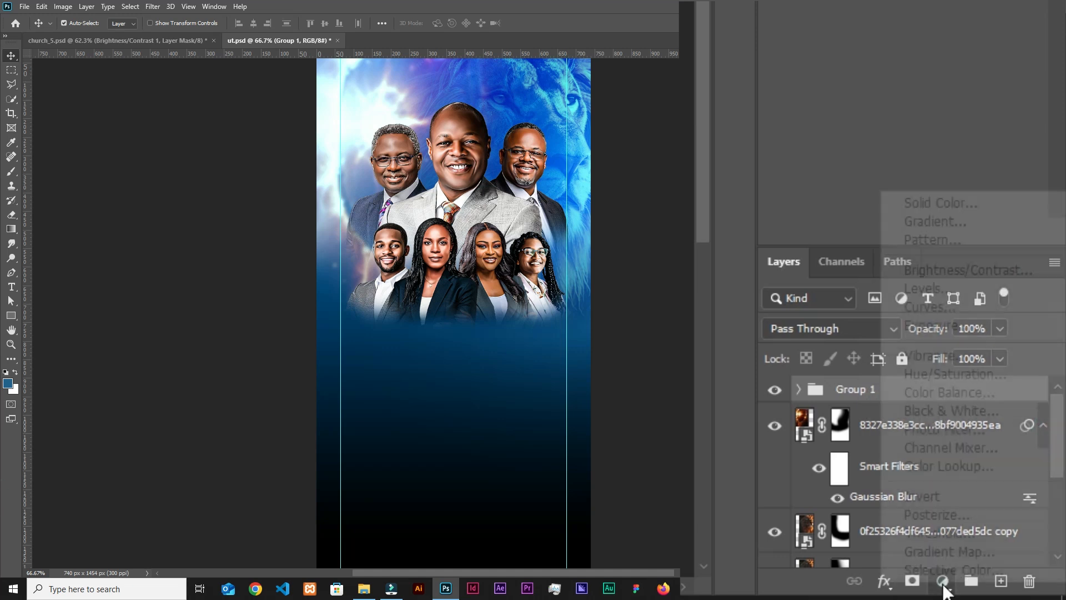
click(940, 273)
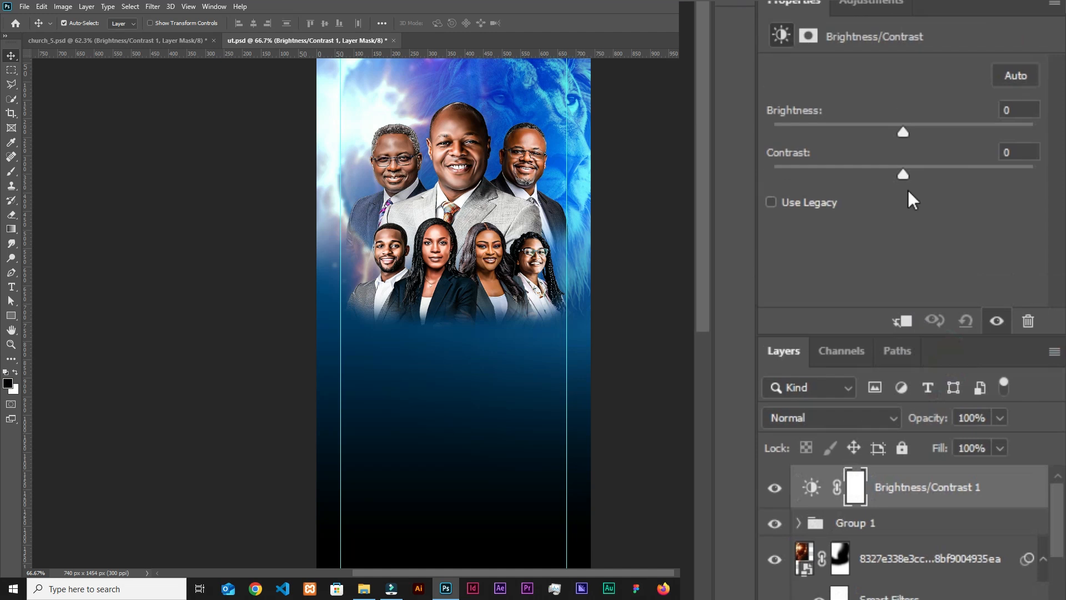
drag(1014, 230, 994, 223)
text(20)
click(903, 442)
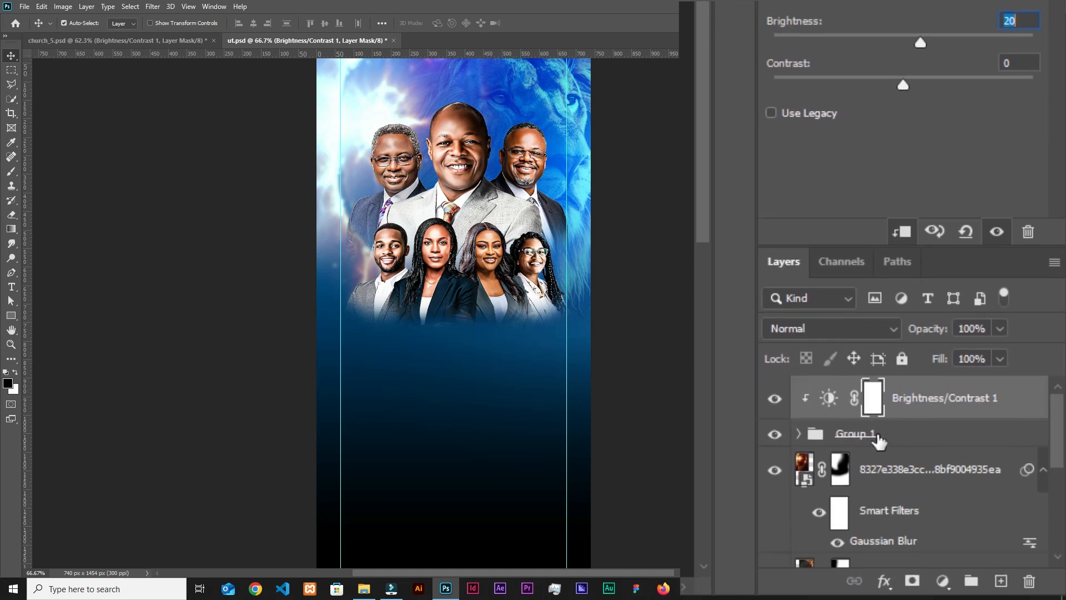
Add a clipped Color Balance adjustment with midtones cyan-red -6 and yellow-blue +24, and compare the portraits with the adjustment off and on
click(941, 581)
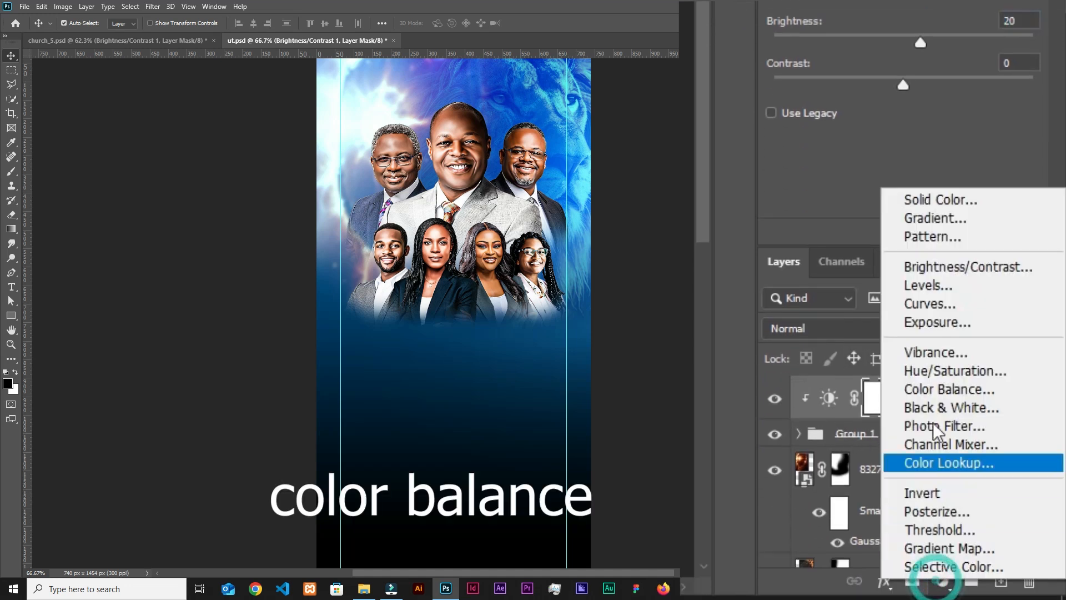
click(945, 388)
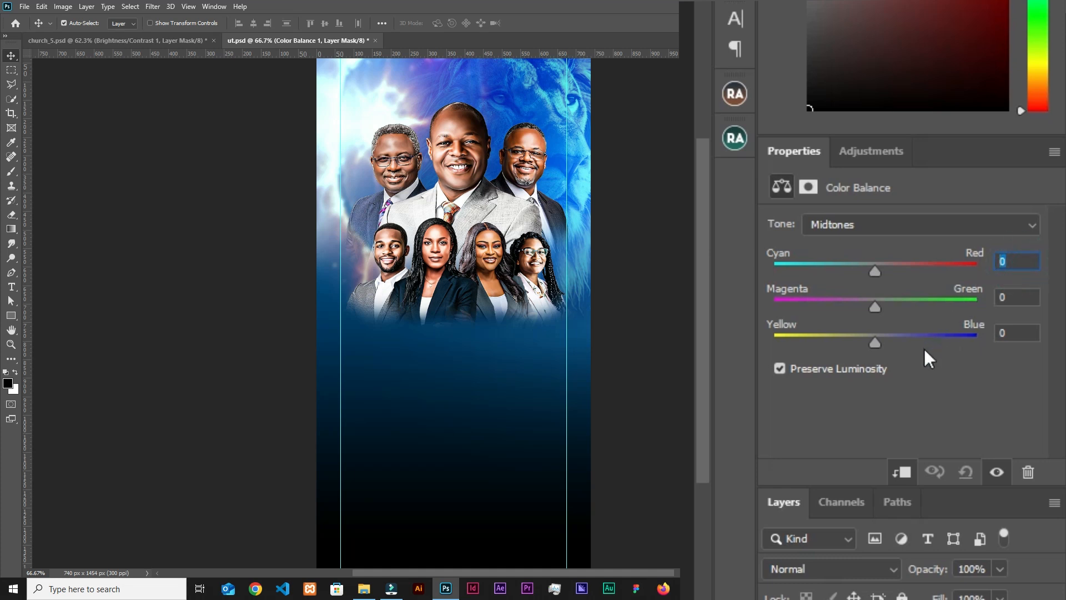
text(-6)
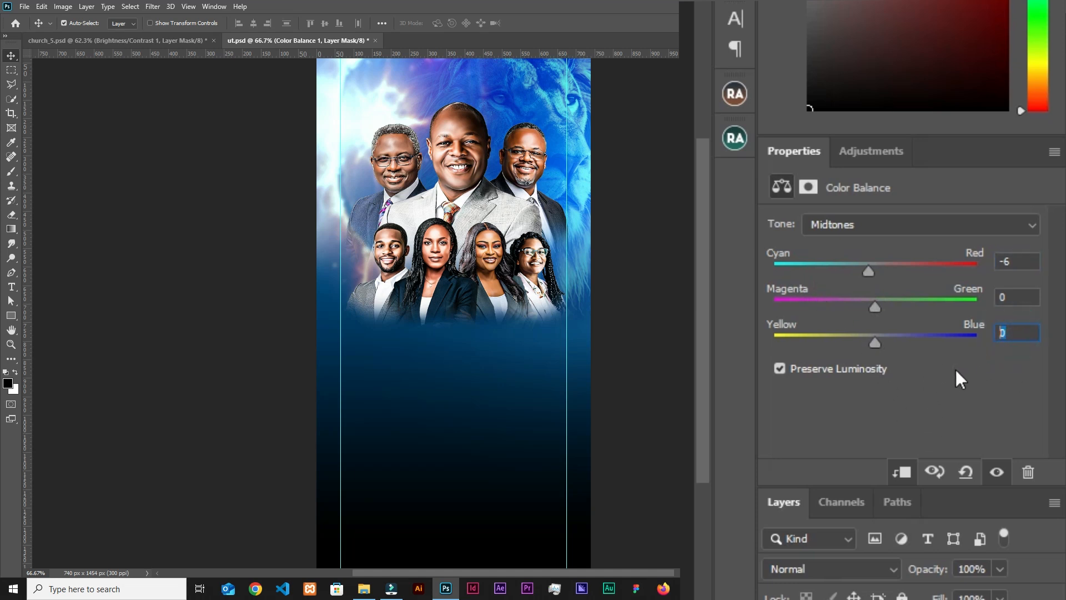
text(24)
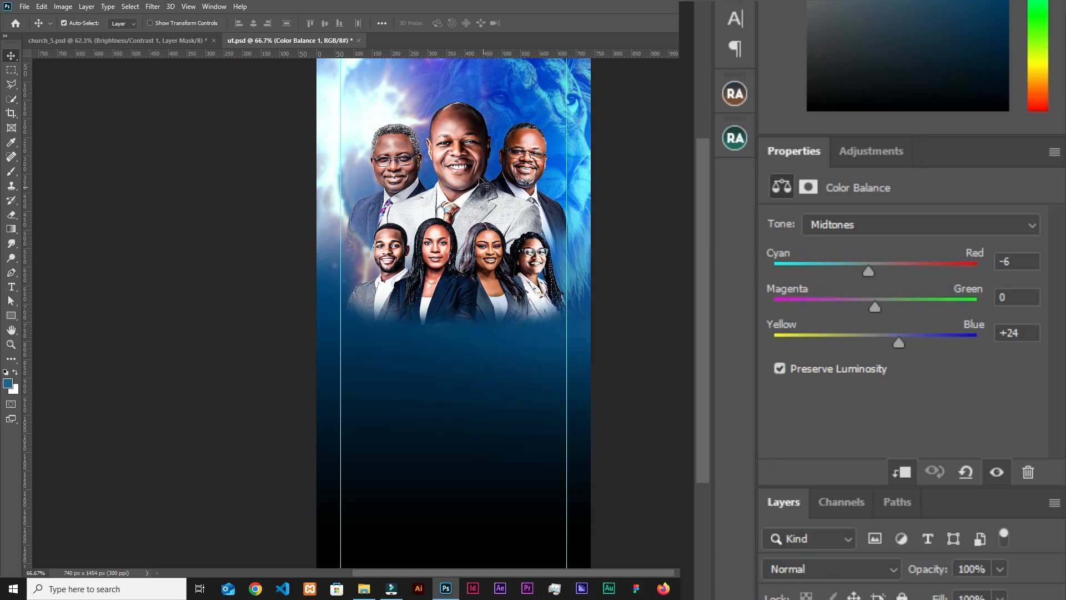
scroll(481, 179, down, 2)
scroll(493, 381, up, 1)
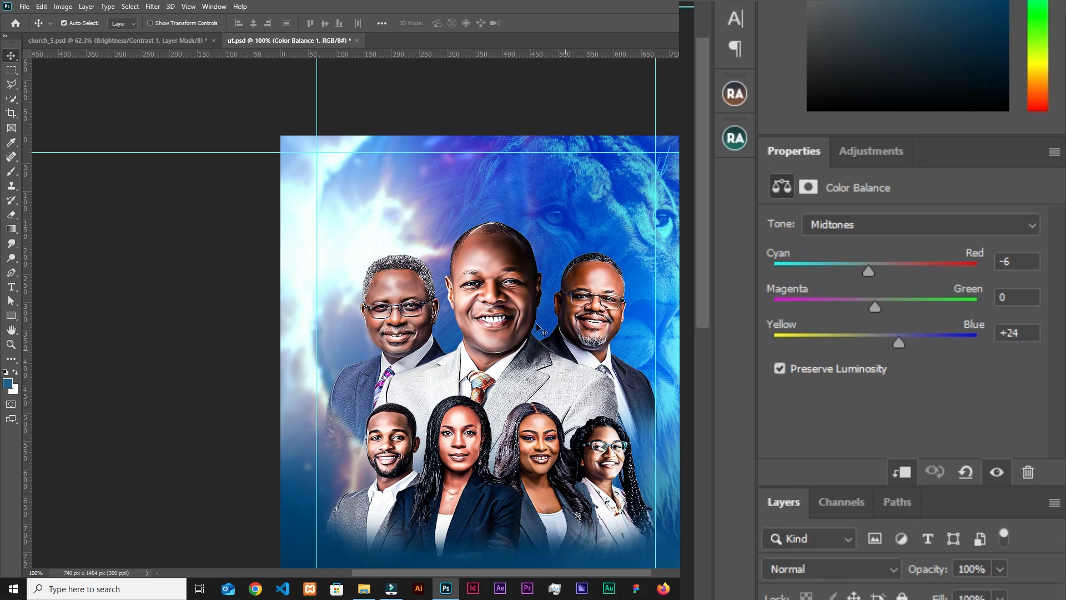
click(997, 472)
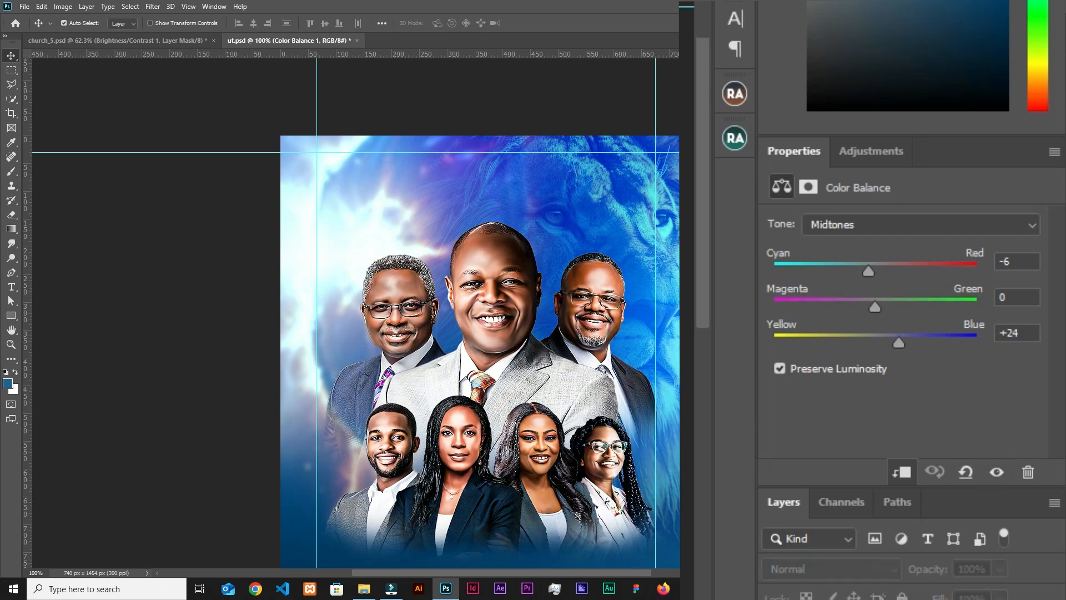
click(997, 472)
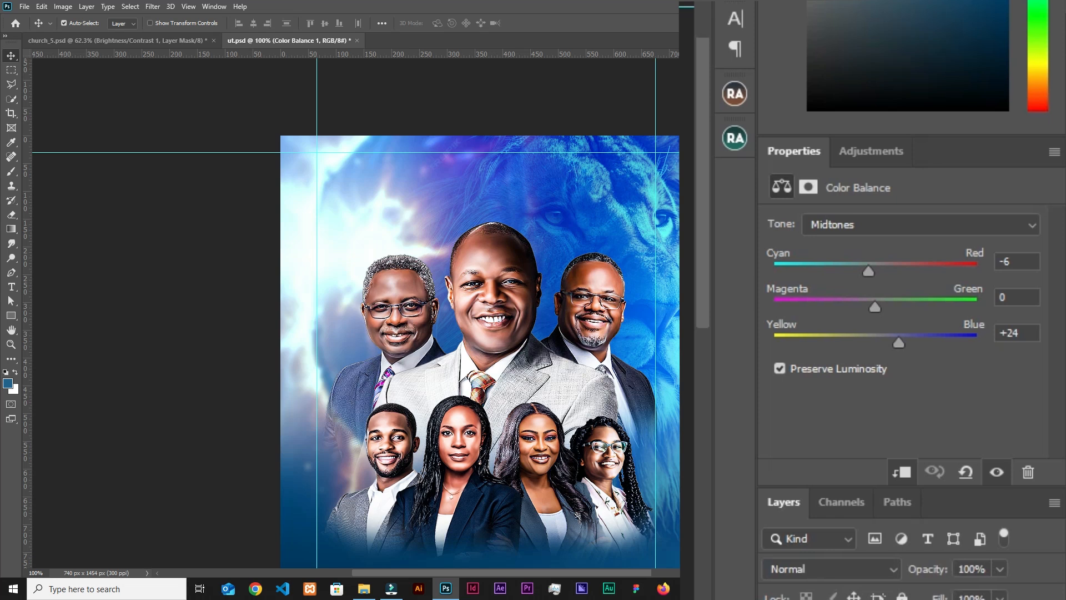
Try a yellow-blue value of +42 in the Color Balance adjustment and undo it
drag(898, 345, 918, 343)
key(ctrl+minus)
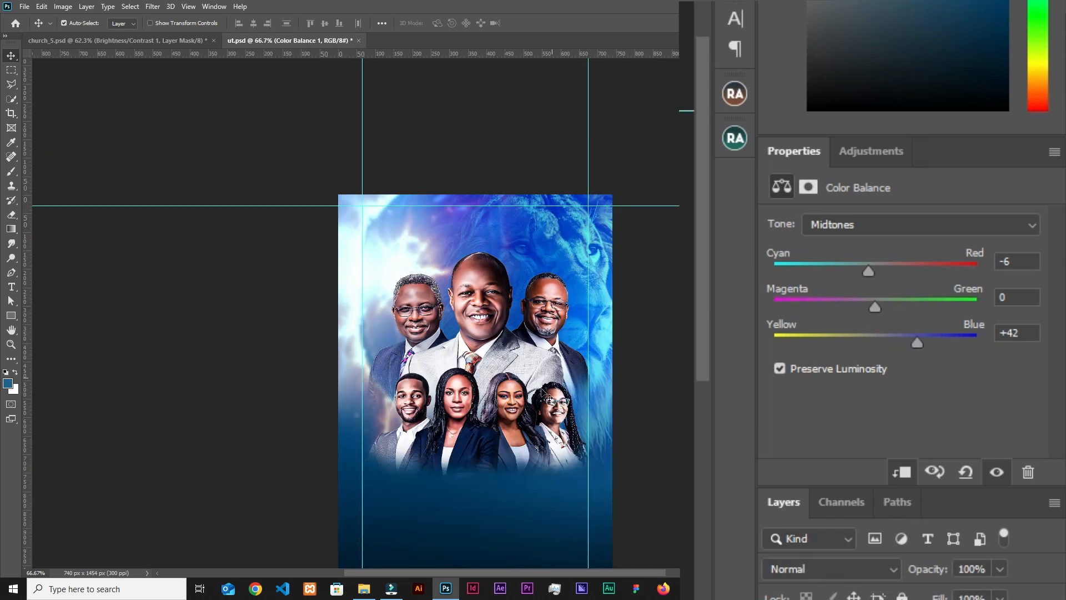
key(ctrl+z)
Add a guide layout with margins of 30 px top and bottom and 150 px left and right, keeping the existing guides
drag(503, 453, 524, 333)
key(ctrl+0)
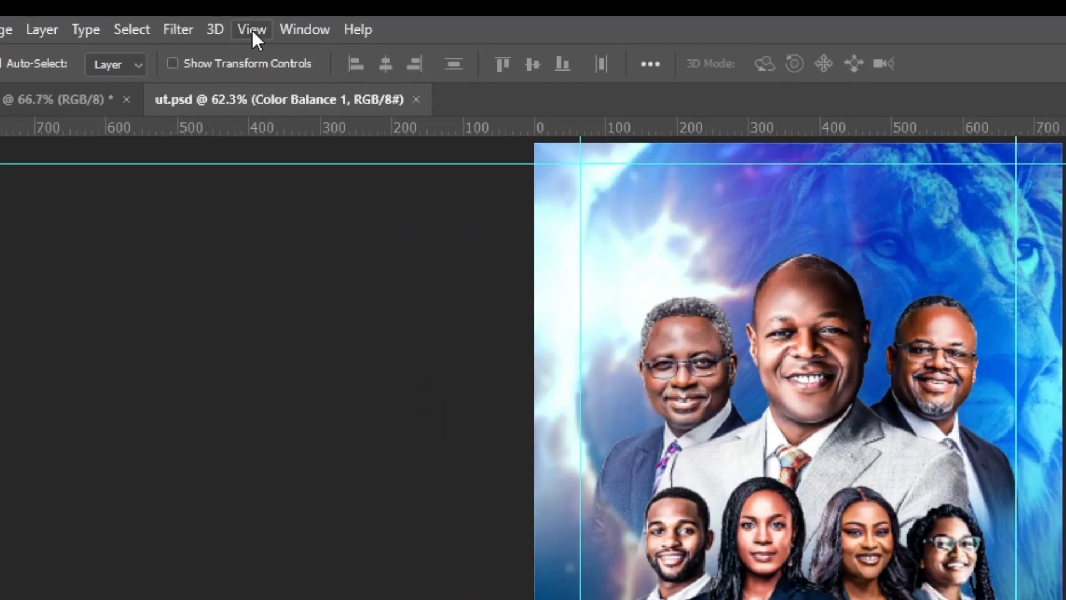
click(189, 6)
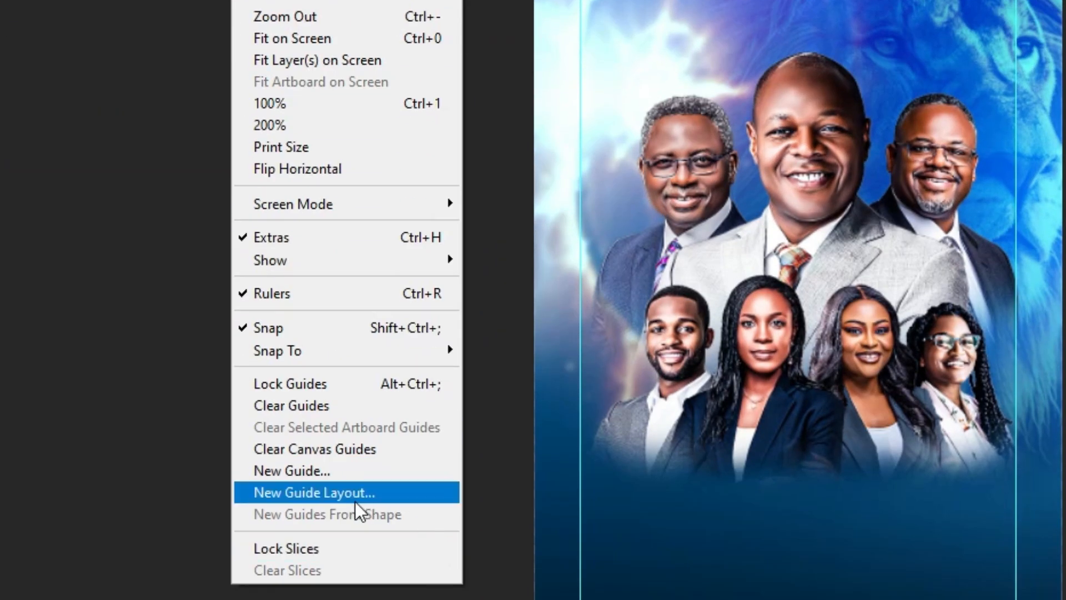
click(351, 492)
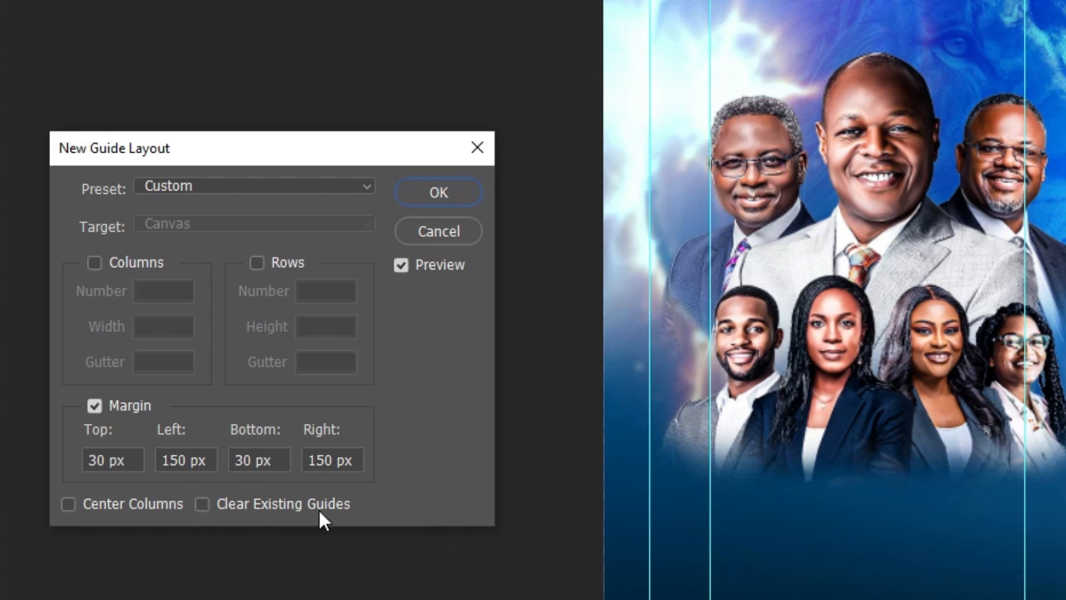
double_click(185, 466)
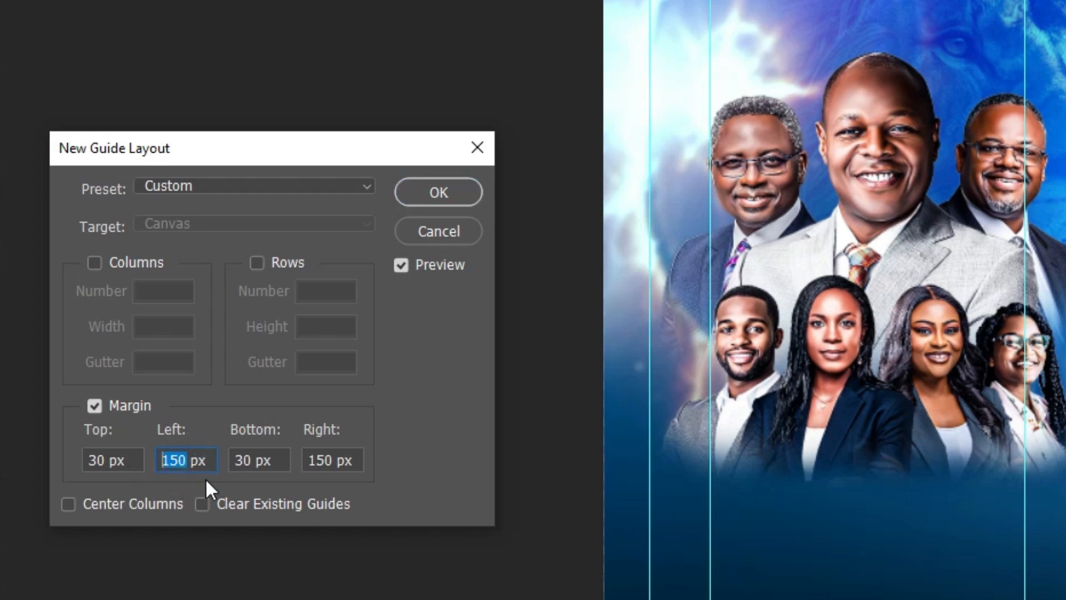
double_click(331, 463)
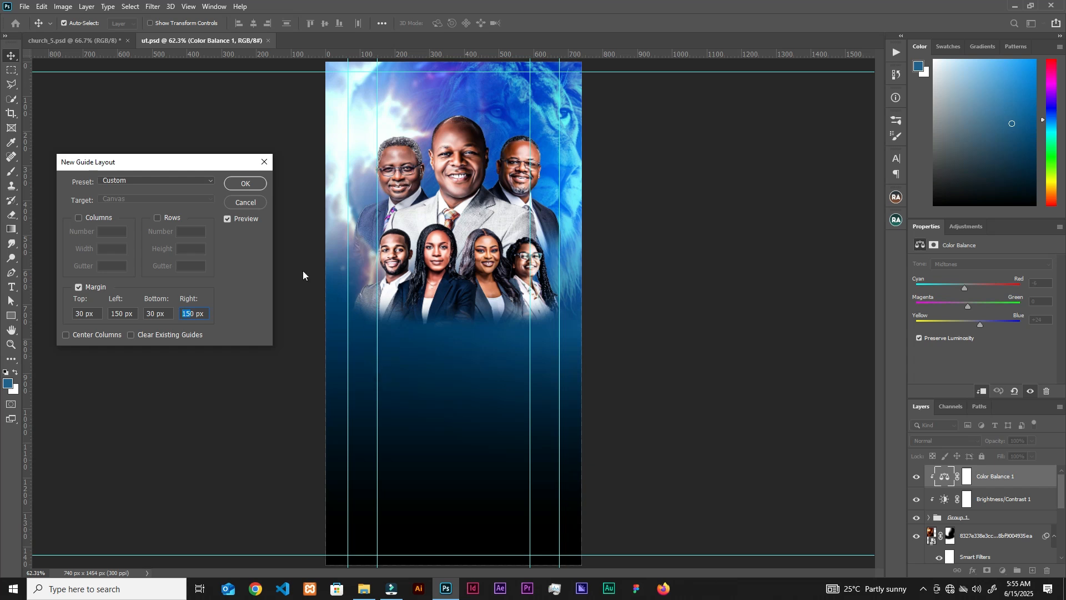
click(234, 184)
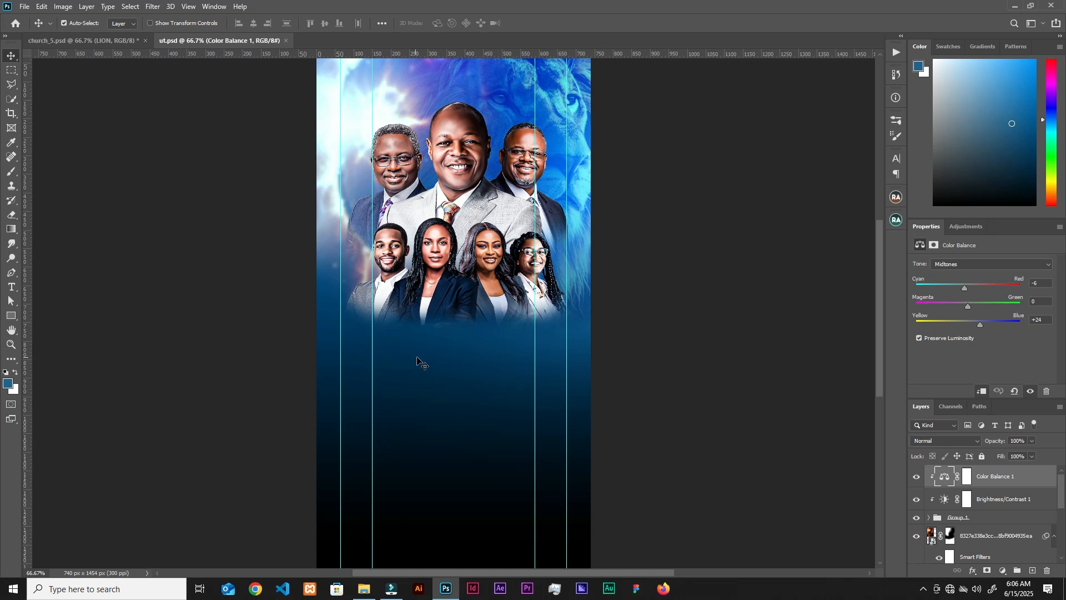
Add the white text "LION" in Newsflash BB Regular at 10 pt on the dark area below the portraits
key(t)
click(415, 359)
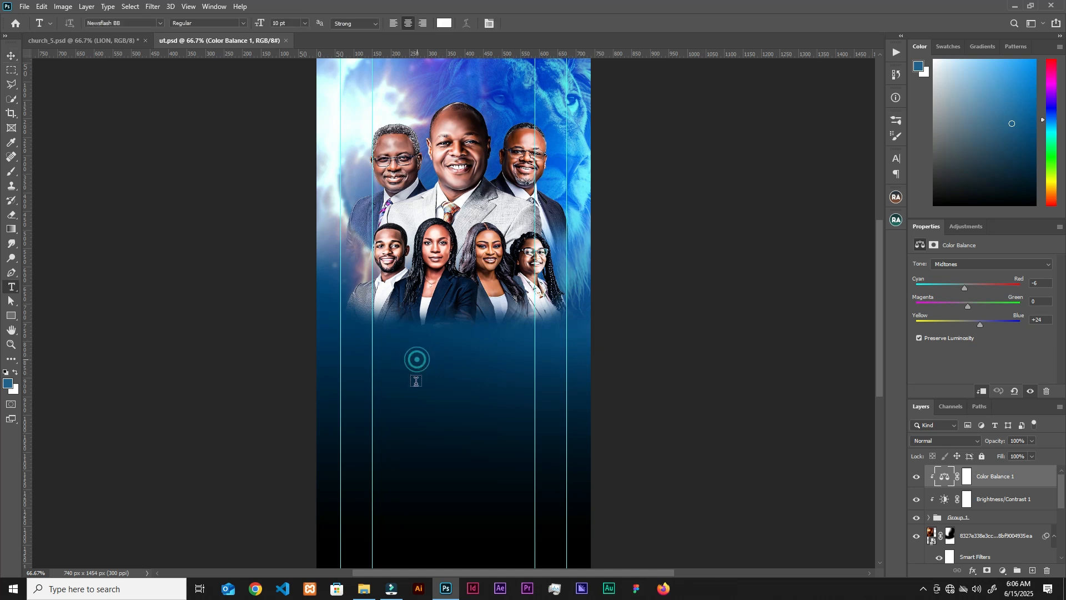
key(BackSpace)
text(LION)
Scale the LION text up to about 875% so it spans the two inner vertical guides beneath the portraits
key(ctrl+t)
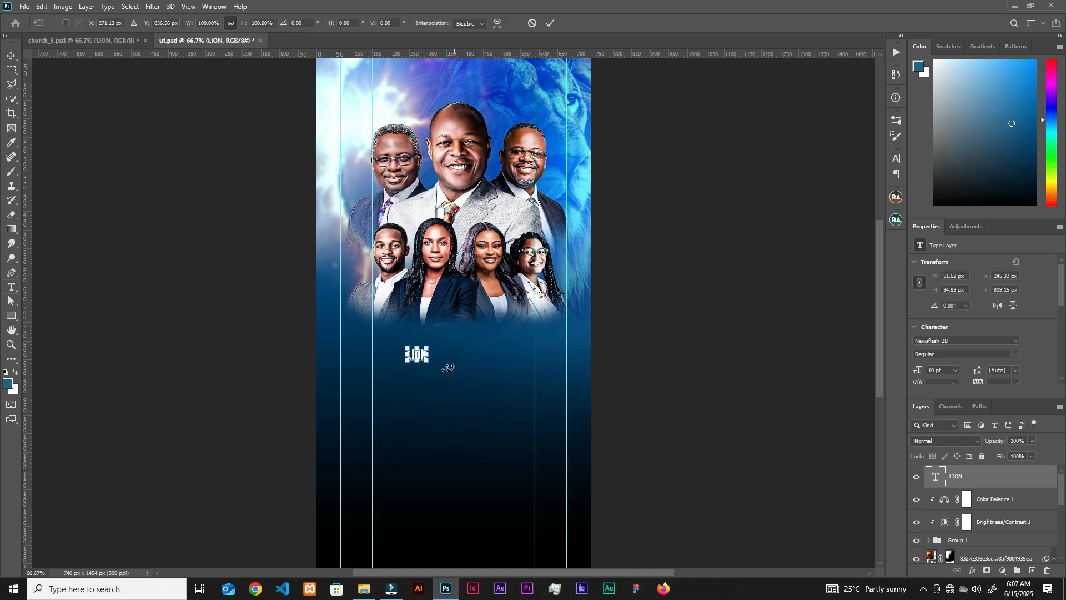
drag(428, 363, 555, 439)
drag(493, 415, 457, 393)
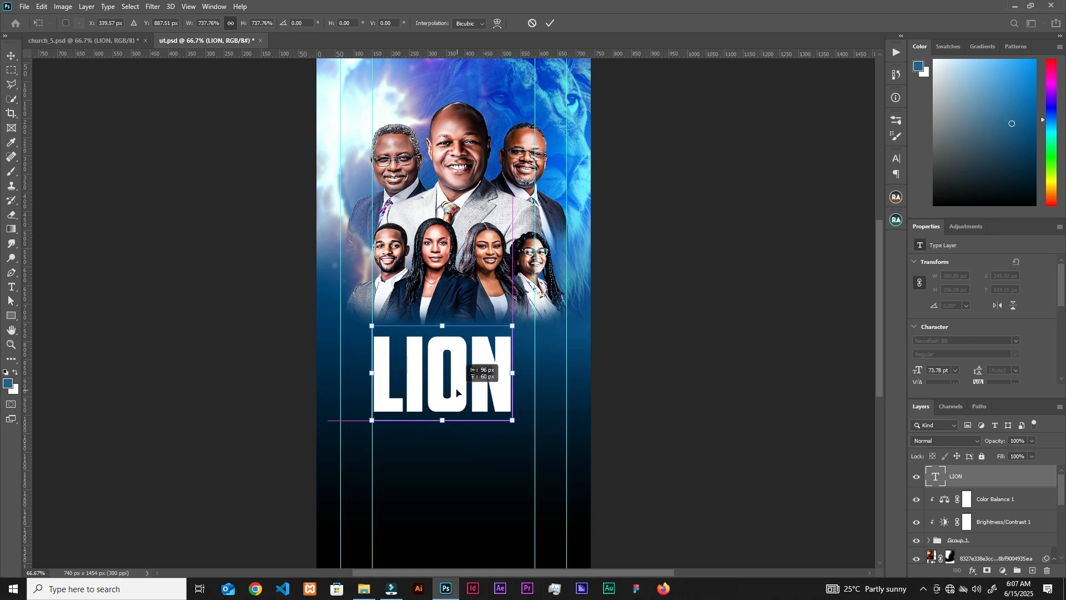
drag(514, 420, 538, 439)
drag(368, 439, 371, 439)
click(551, 25)
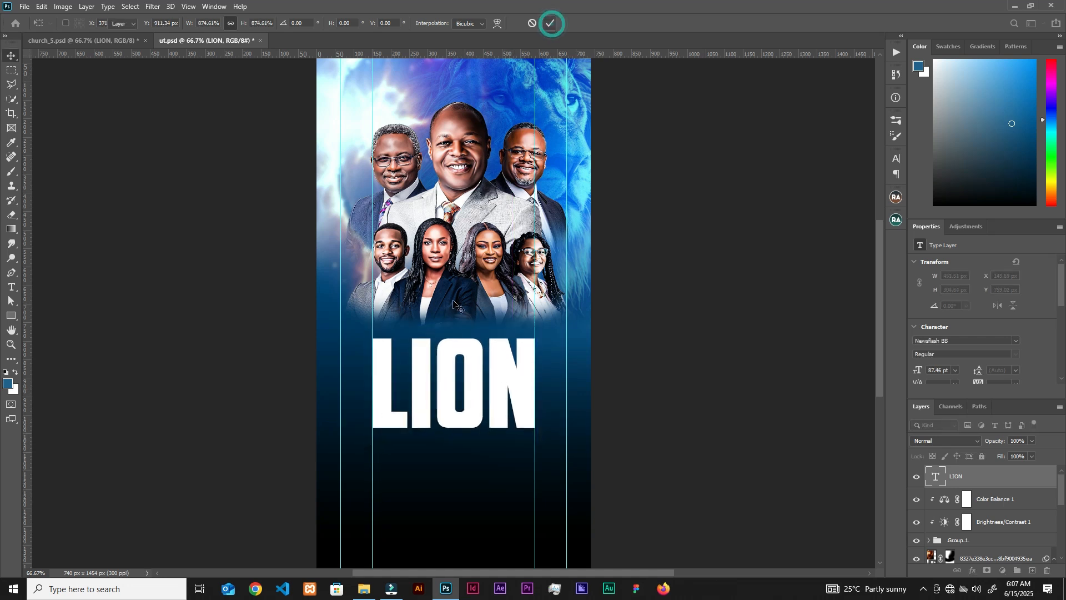
Open the character settings for the LION text and keep Newsflash BB as its font
key(ctrl+plus)
key(ctrl+plus)
drag(539, 489, 520, 274)
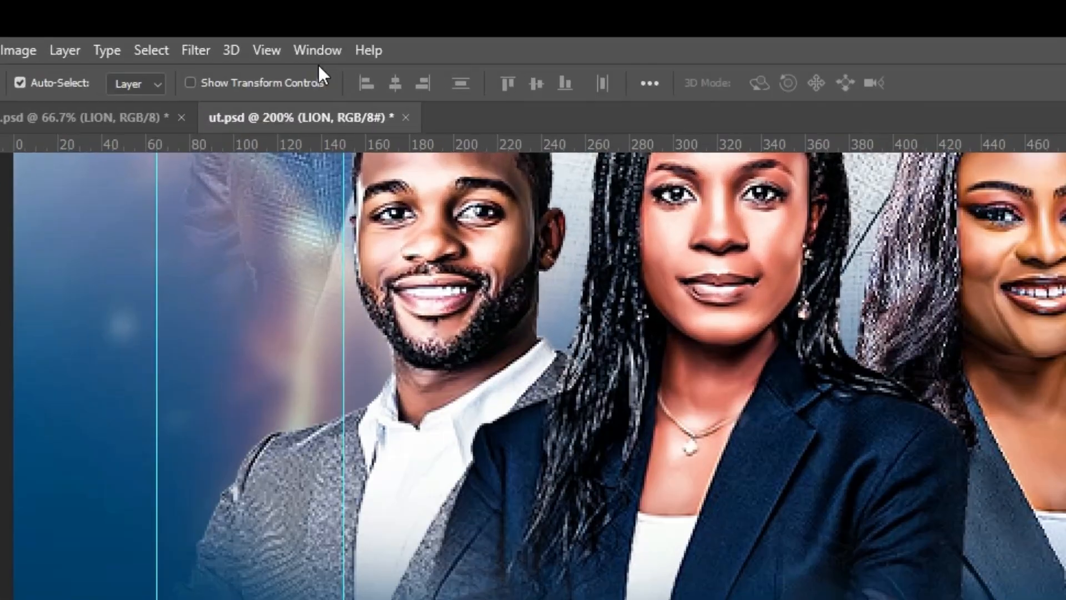
click(214, 6)
click(401, 327)
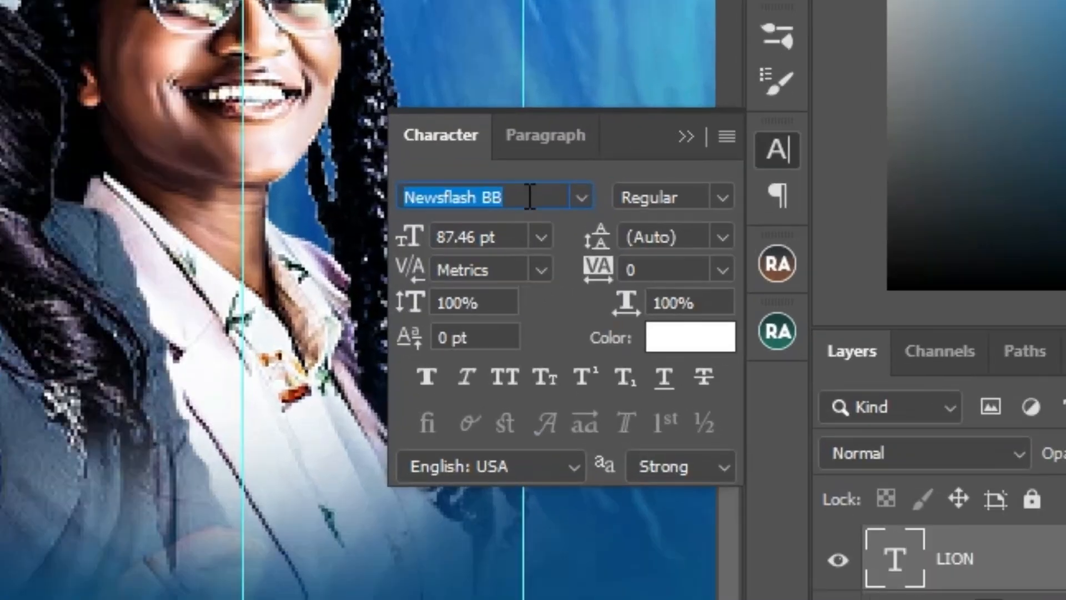
click(530, 197)
click(528, 197)
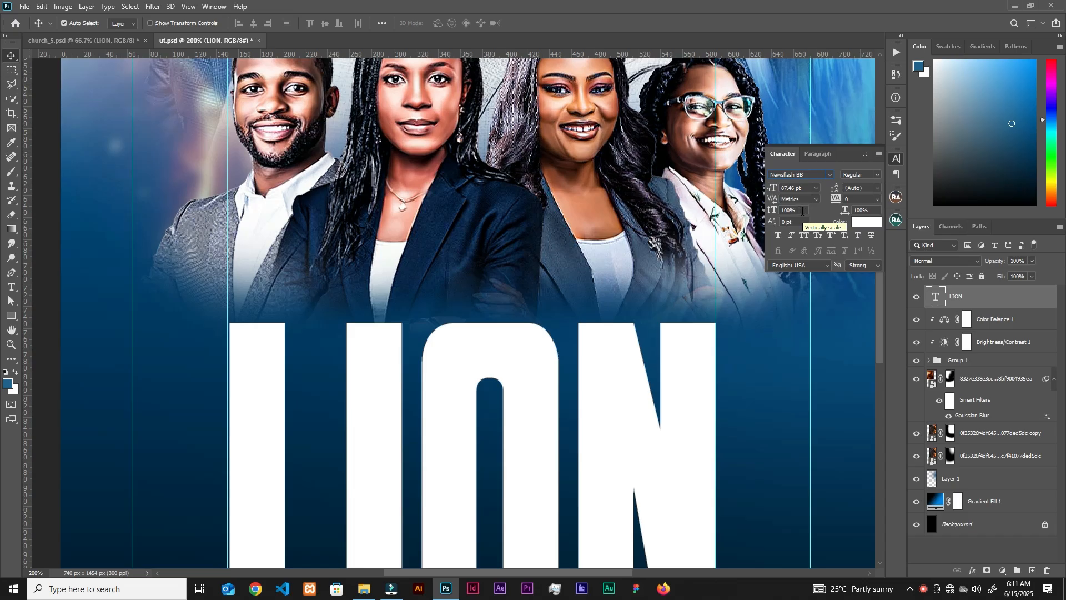
Set the LION text's vertical scale to 85% and move the text straight up, closer to the portraits
click(499, 303)
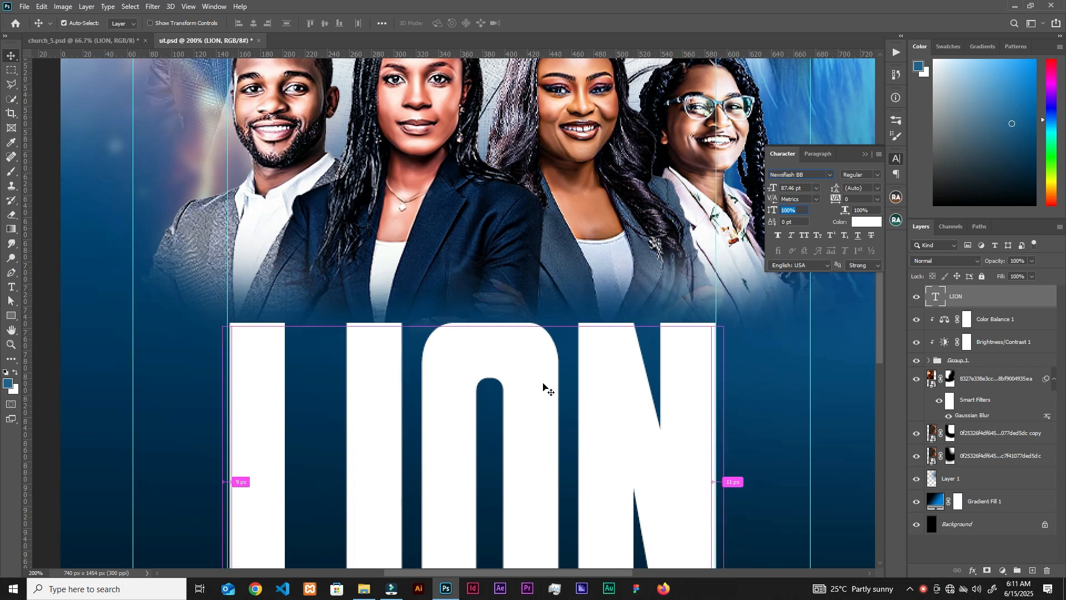
key(ctrl+minus)
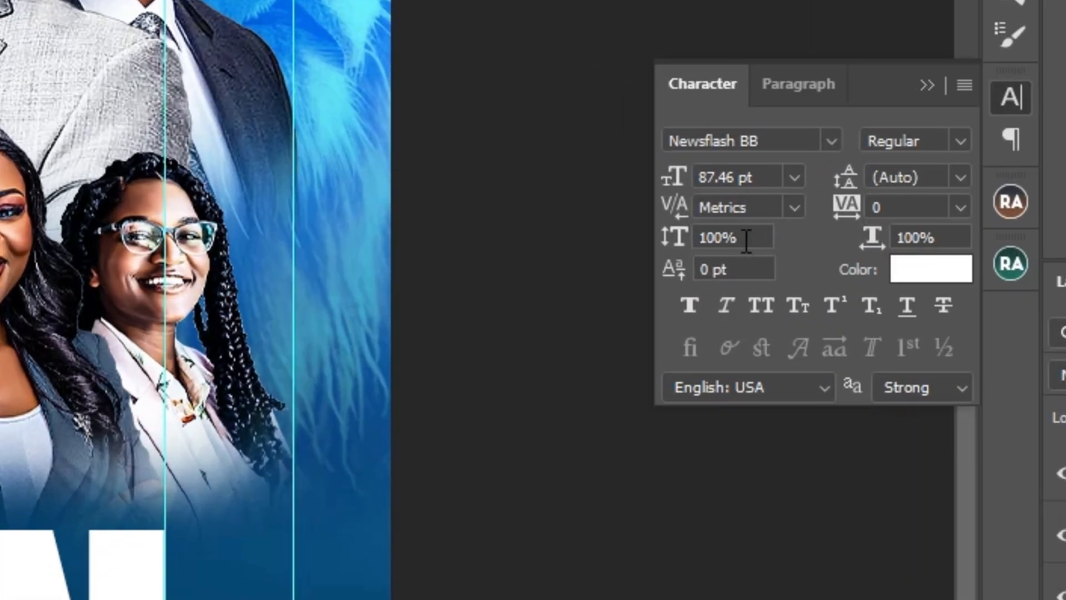
click(798, 211)
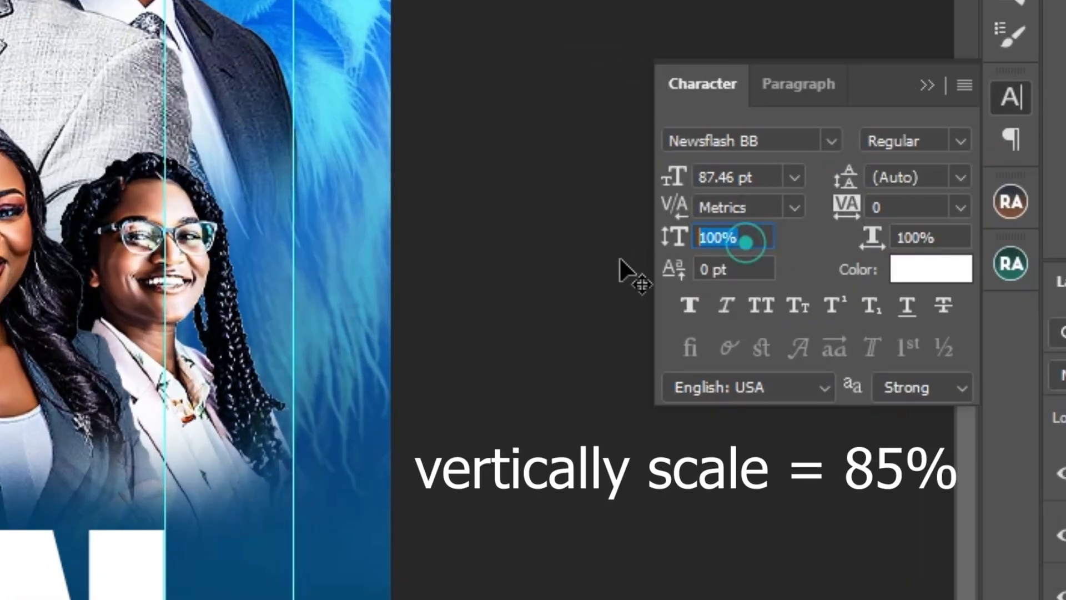
text(8)
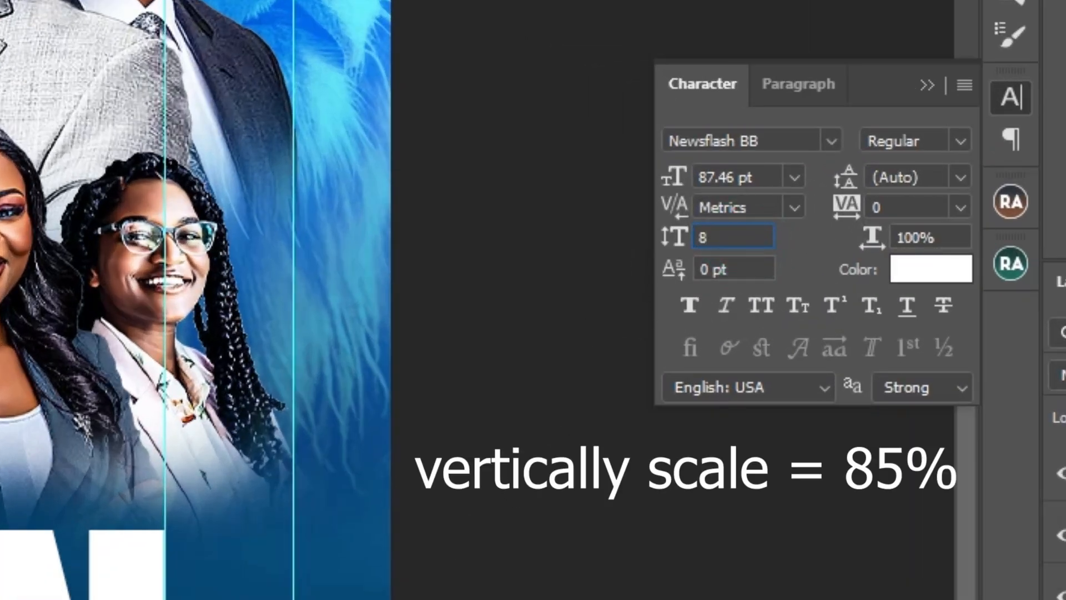
text(5)
key(Return)
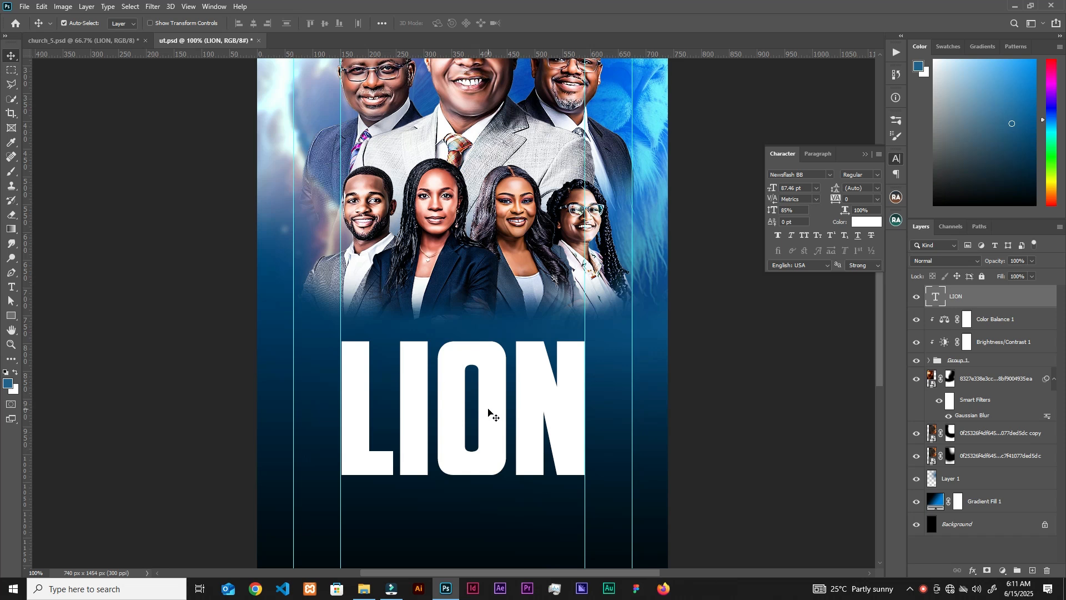
drag(489, 409, 489, 393)
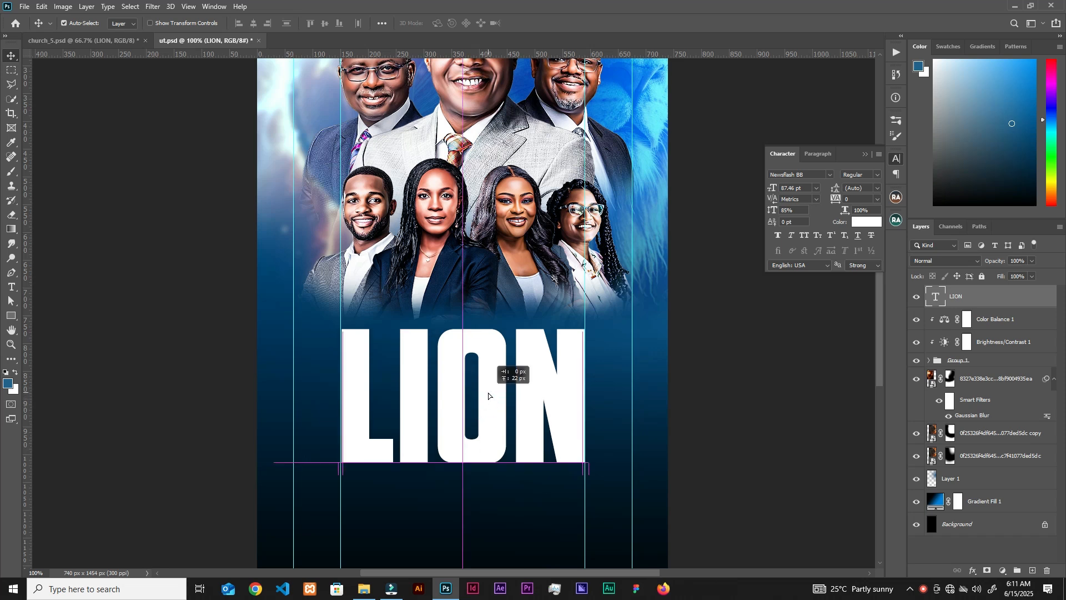
drag(489, 394, 489, 389)
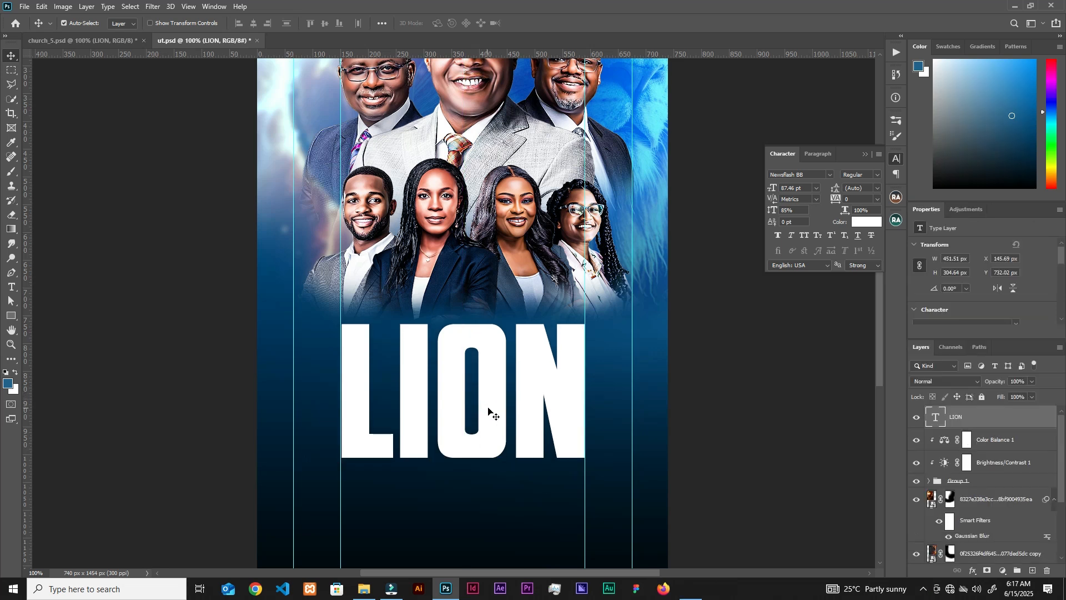
Open the blending options of the LION text layer and turn on the Satin effect
key(ctrl+plus)
scroll(601, 355, down, 3)
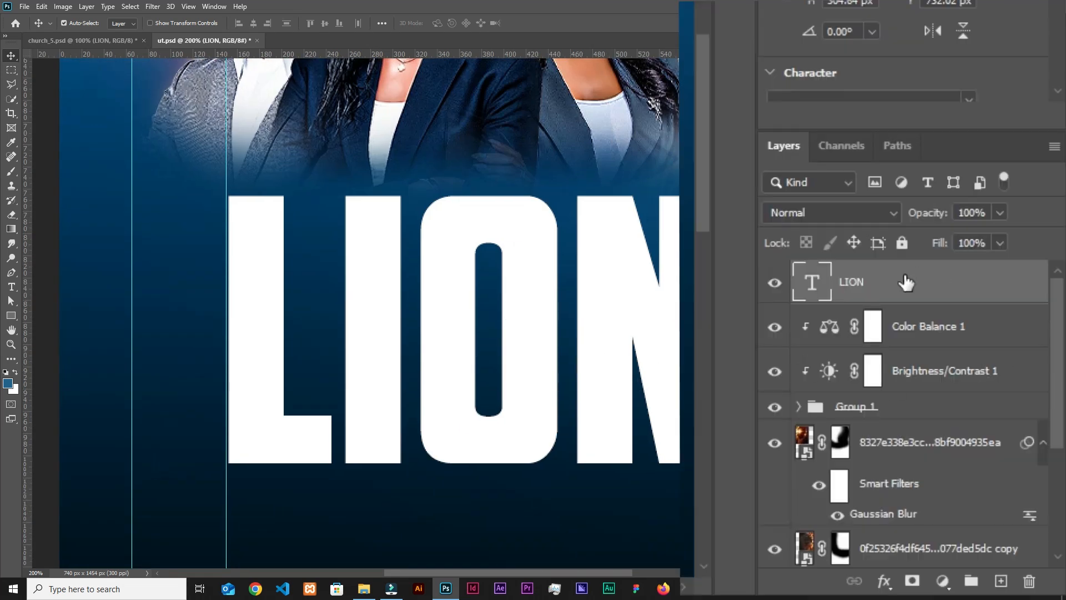
click(884, 581)
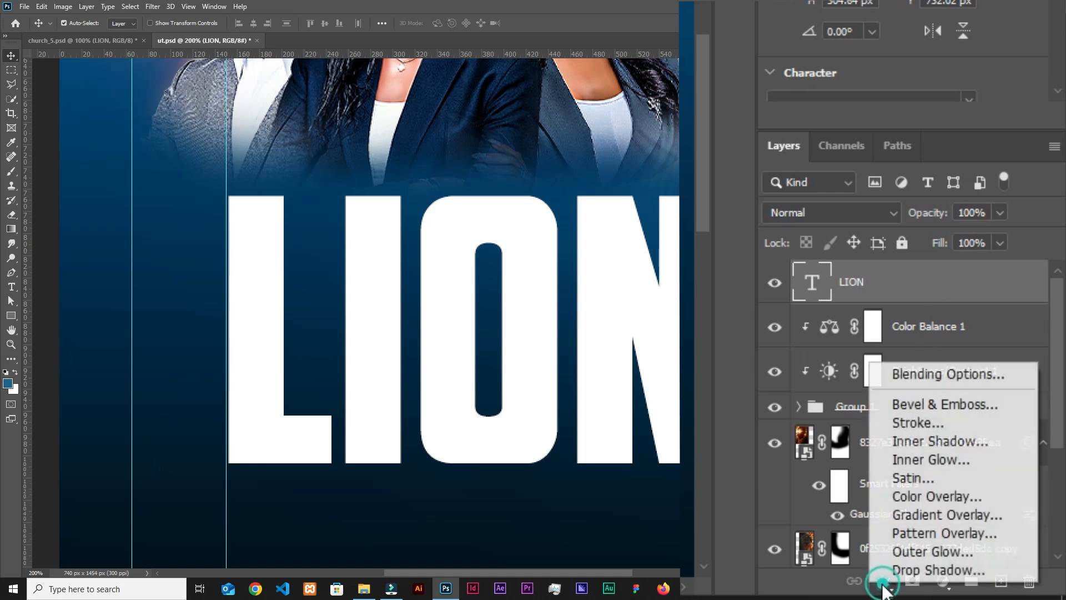
click(924, 377)
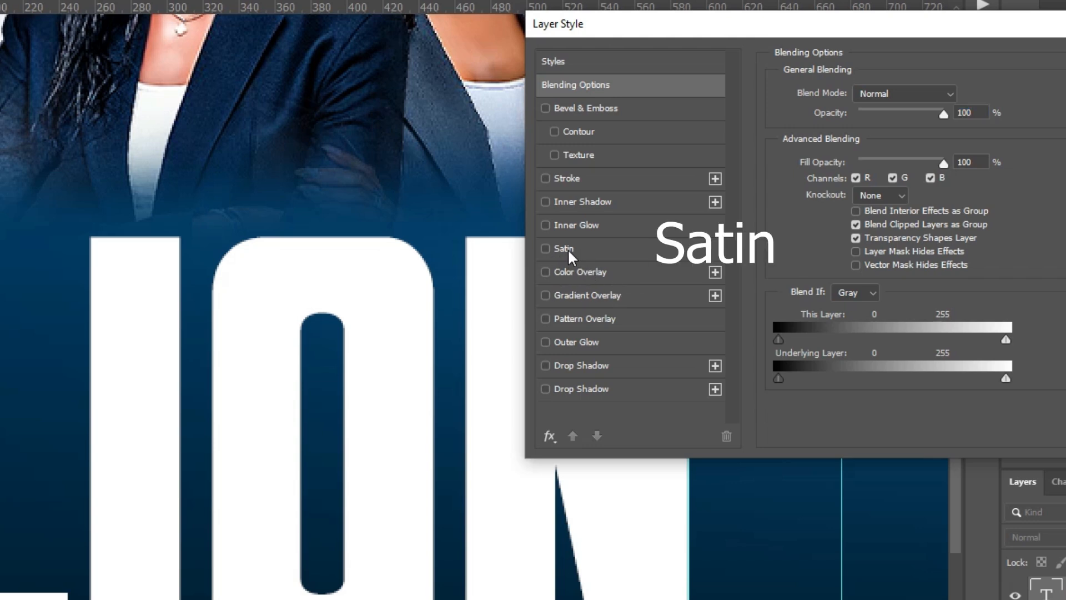
click(569, 247)
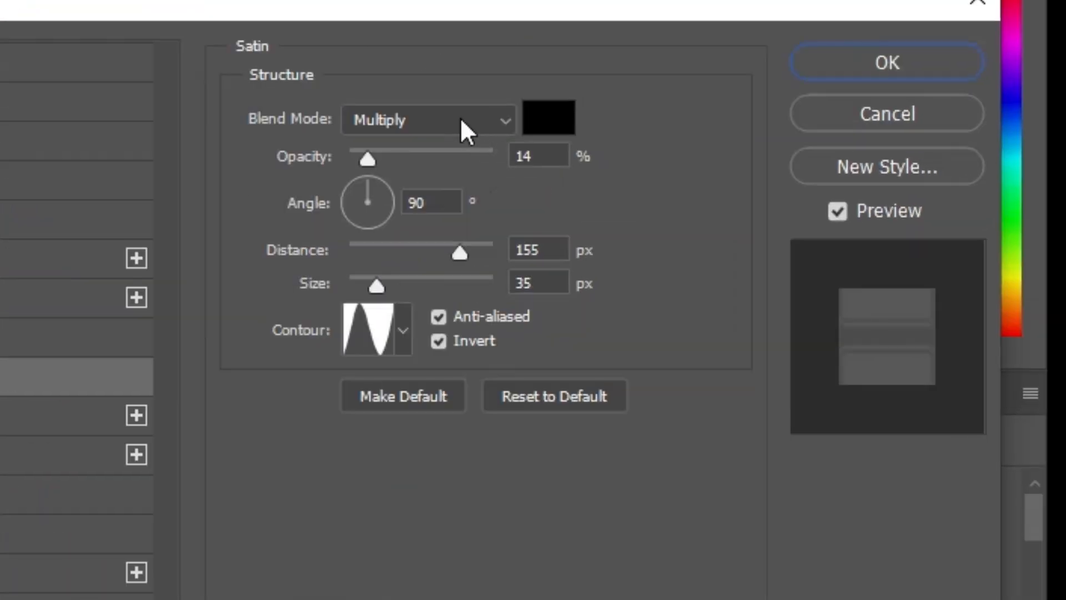
Set the Satin effect to Multiply in black, opacity 14%, angle 90°, distance 155 px, size 35 px, with the eighth preset contour
click(463, 119)
click(461, 121)
click(553, 160)
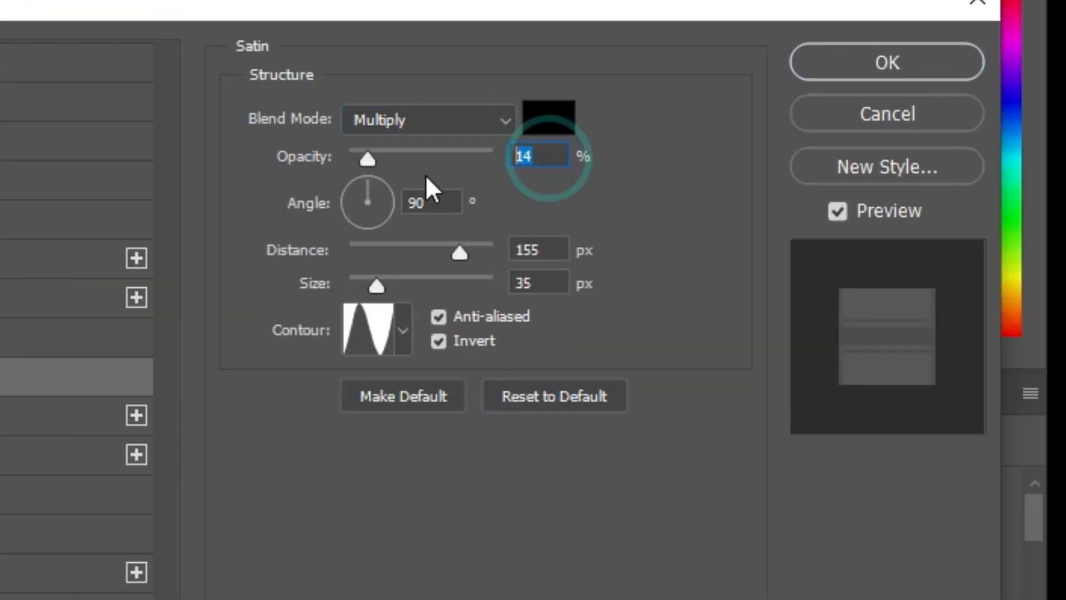
click(554, 250)
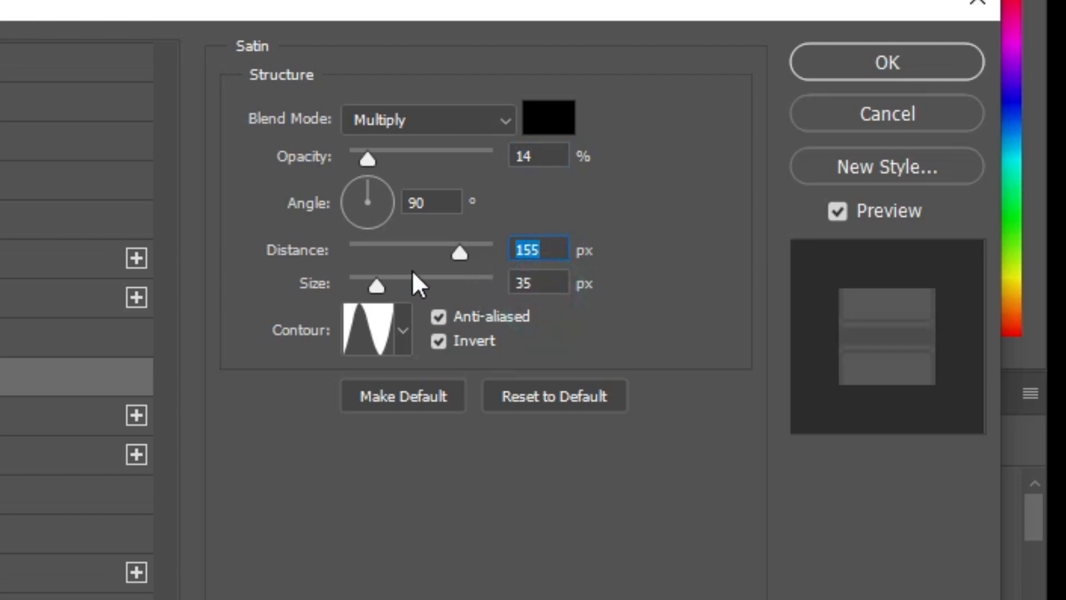
key(Tab)
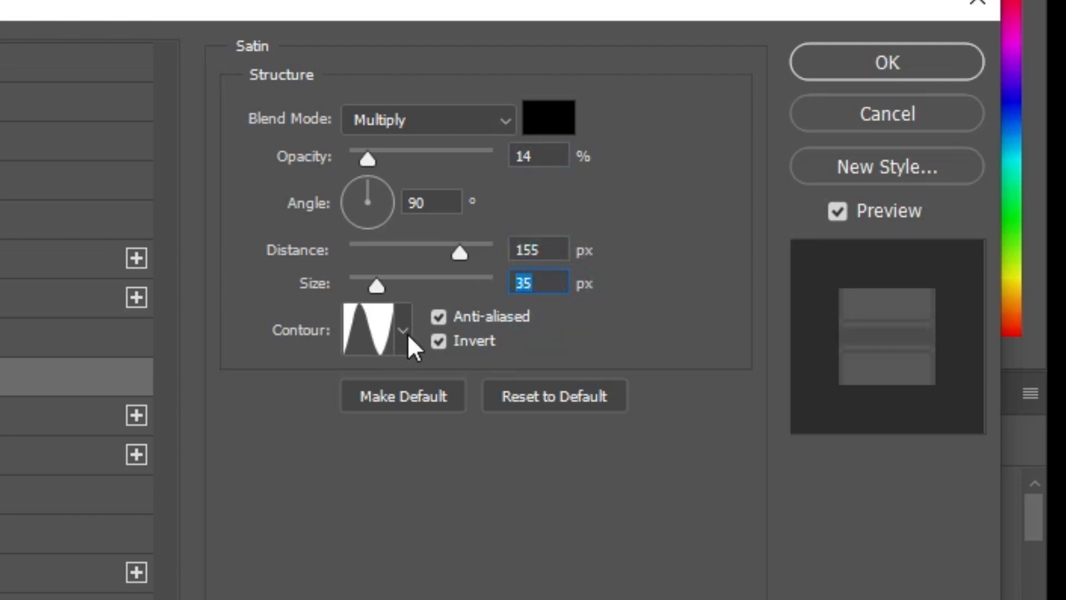
click(391, 327)
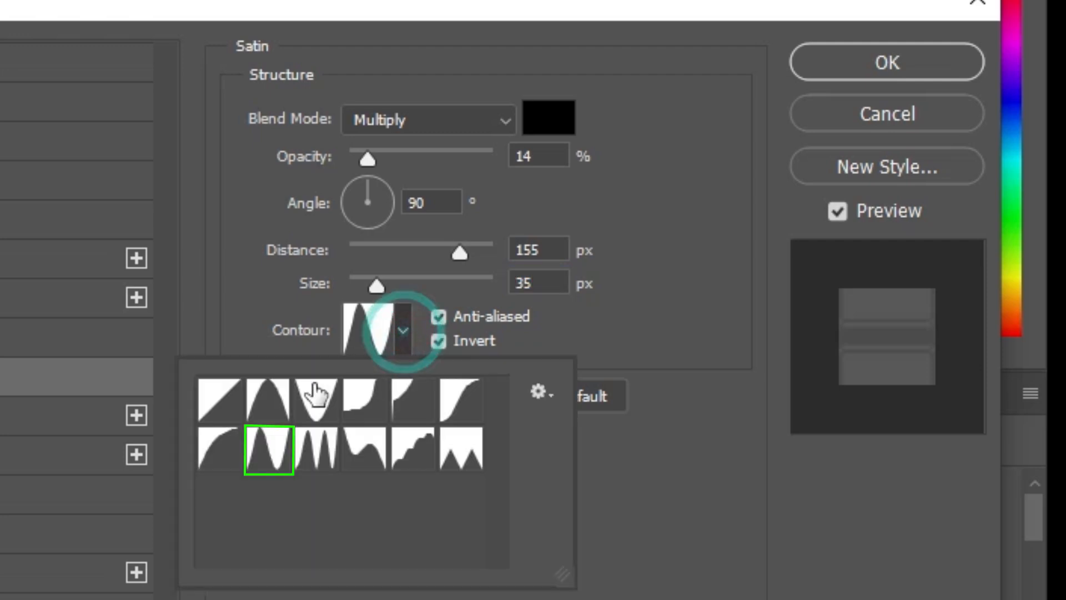
click(270, 461)
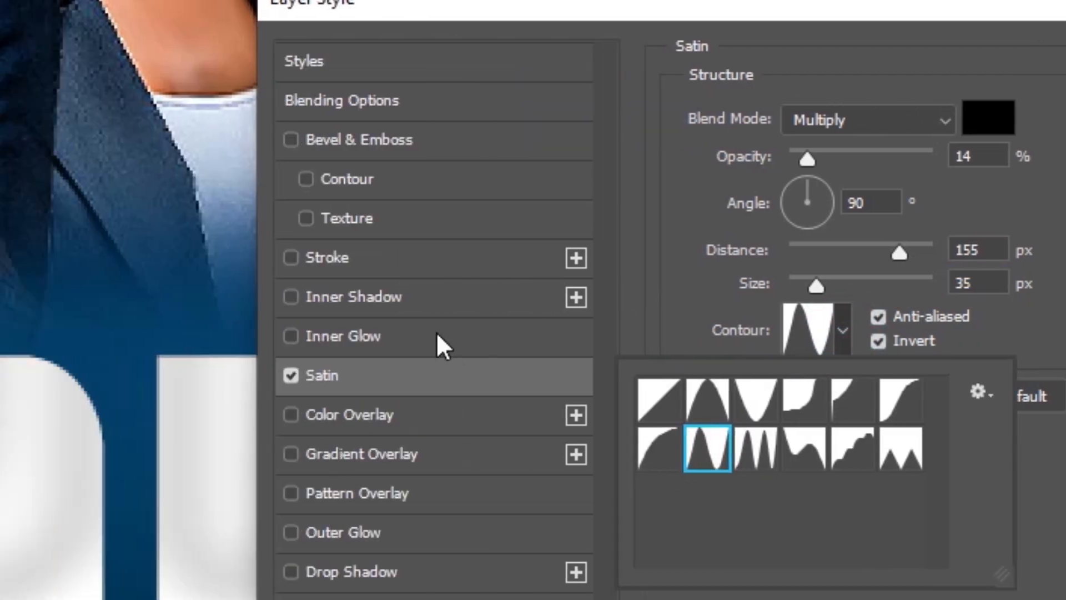
Turn on the Inner Glow effect for the LION text and set its glow color to 17b5ff
click(355, 335)
click(355, 335)
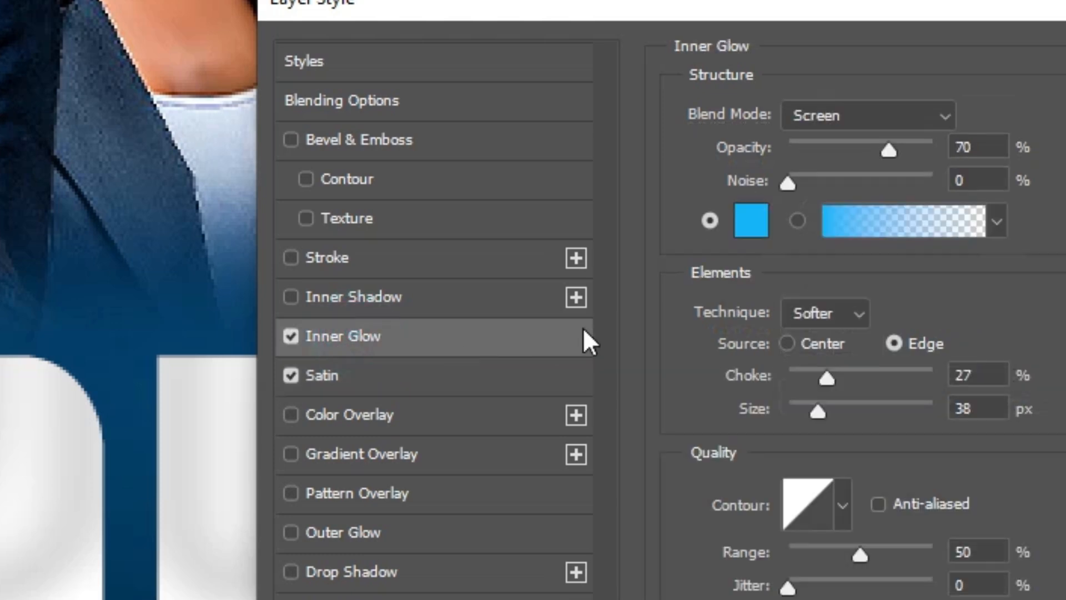
click(757, 222)
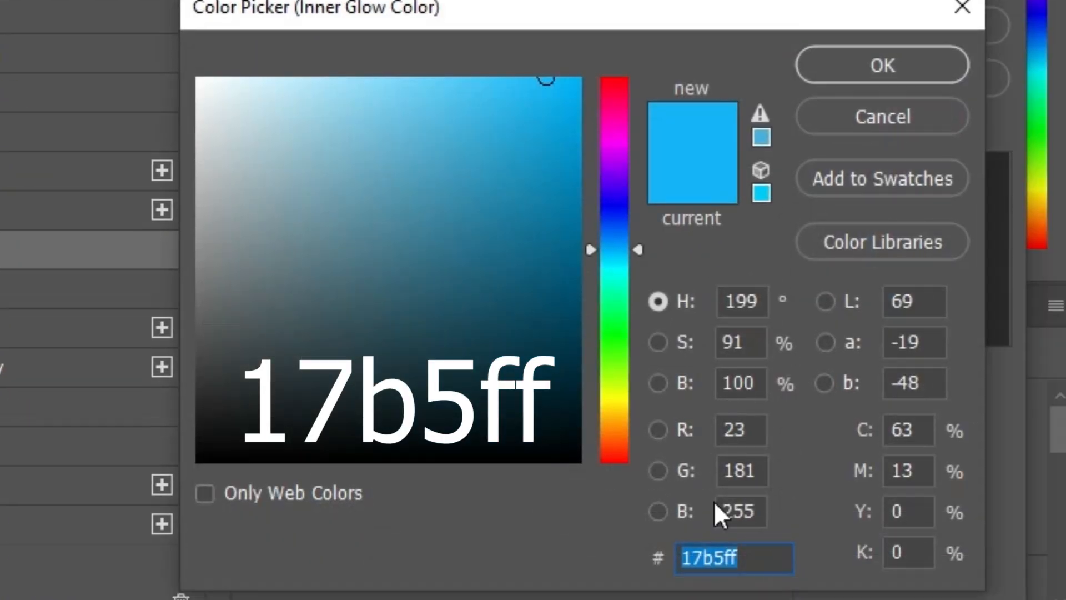
click(816, 76)
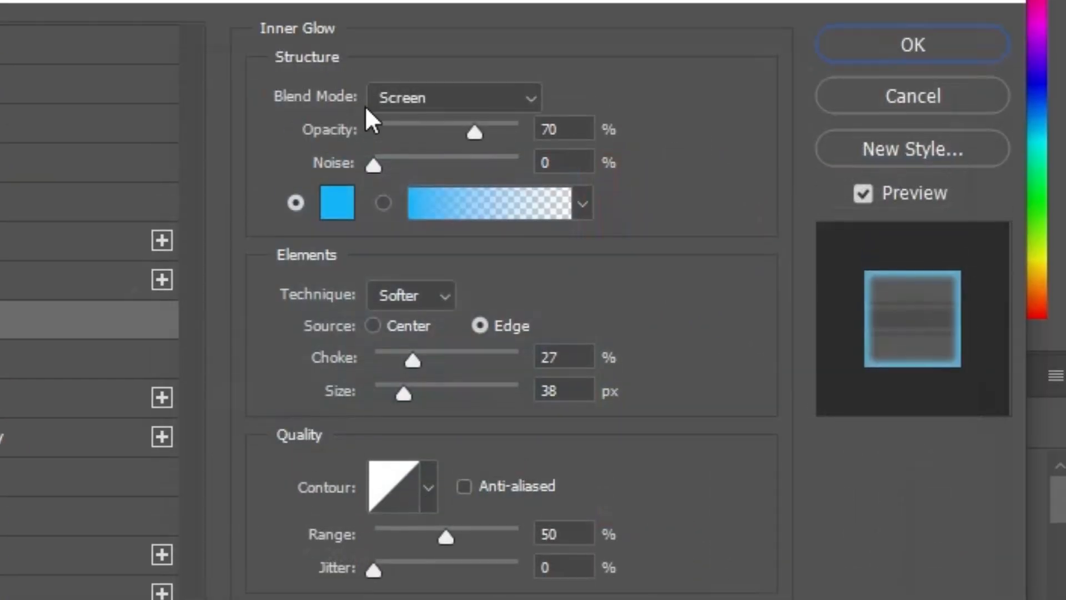
Set the Inner Glow's blend mode to Screen, its choke to 27% and its size to 38 px
click(475, 98)
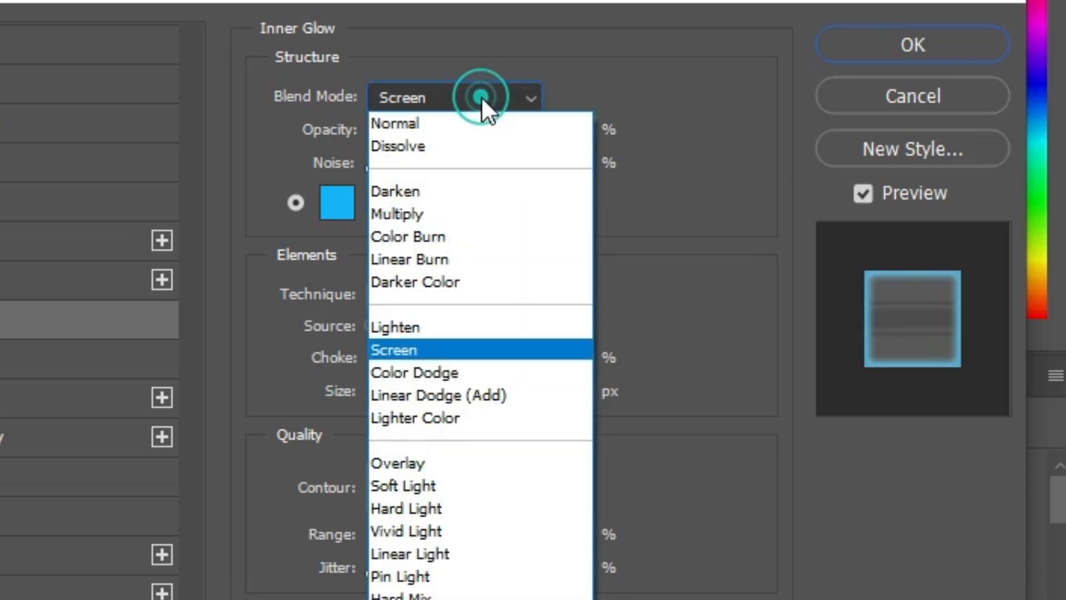
click(414, 350)
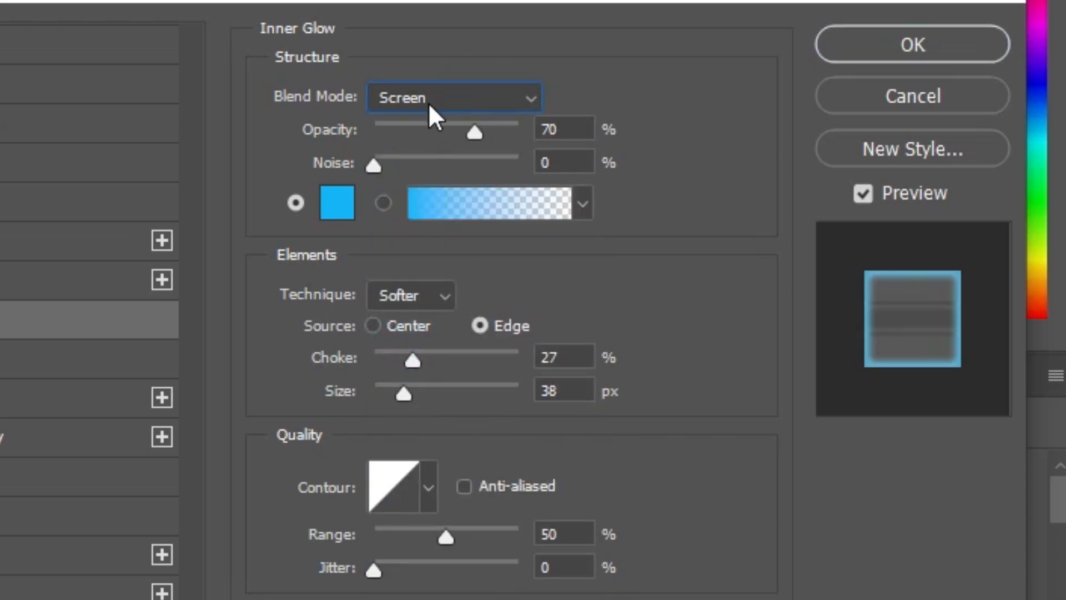
click(570, 358)
click(573, 390)
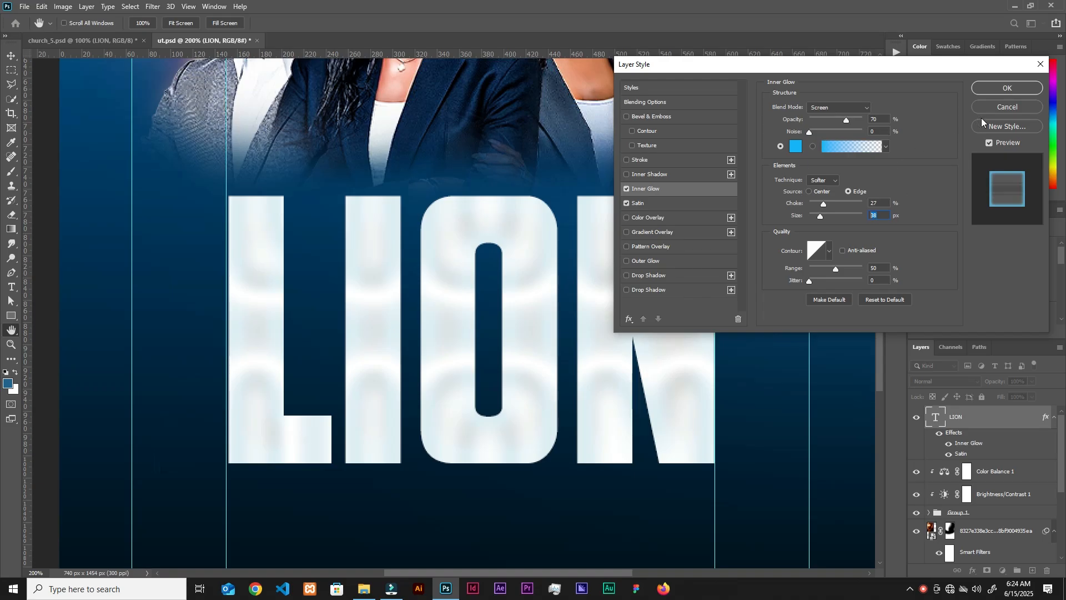
Apply the LION layer effects and draw a black rectangle about 440 × 97 px between the inner guides just below the title
click(1007, 88)
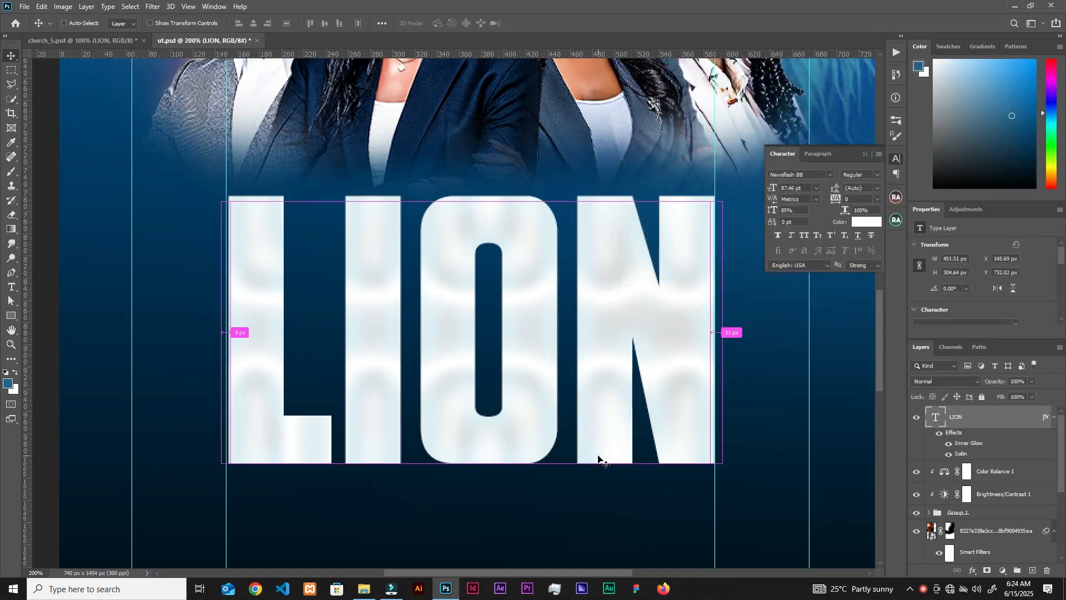
key(ctrl+z)
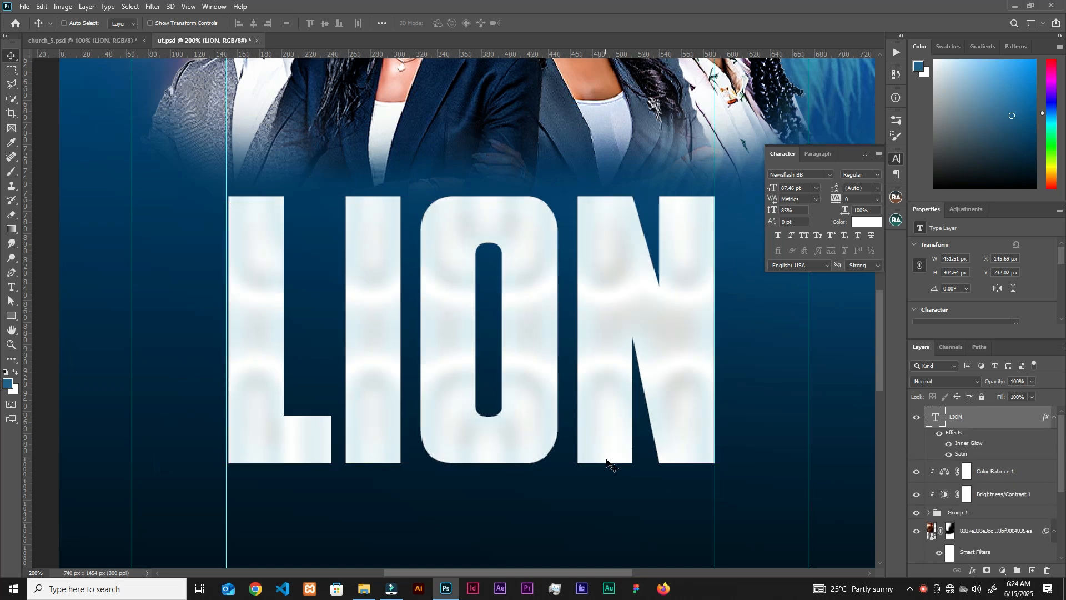
drag(585, 425, 578, 262)
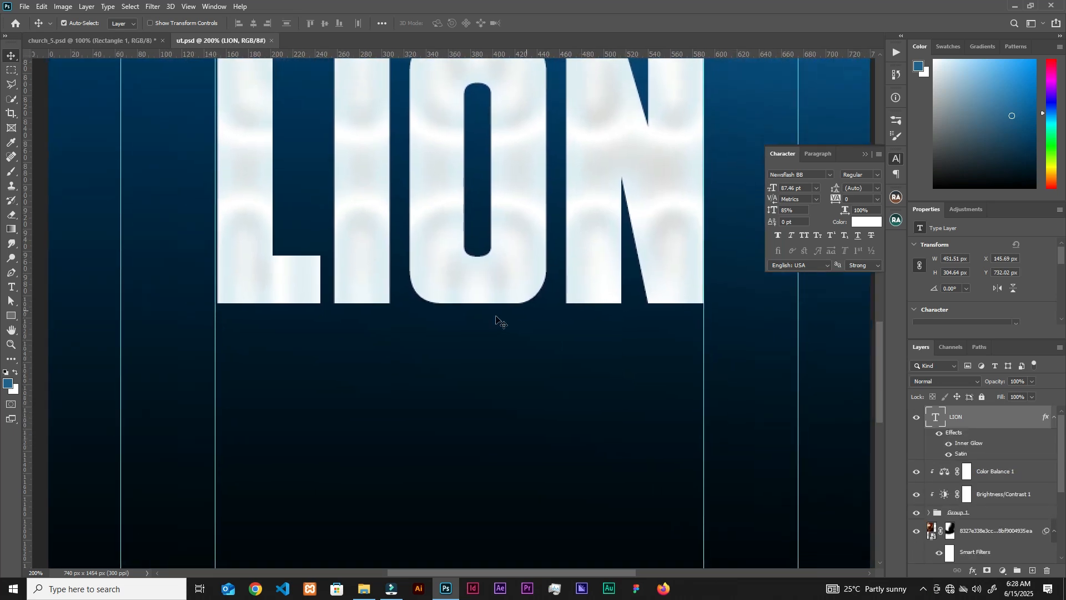
click(11, 317)
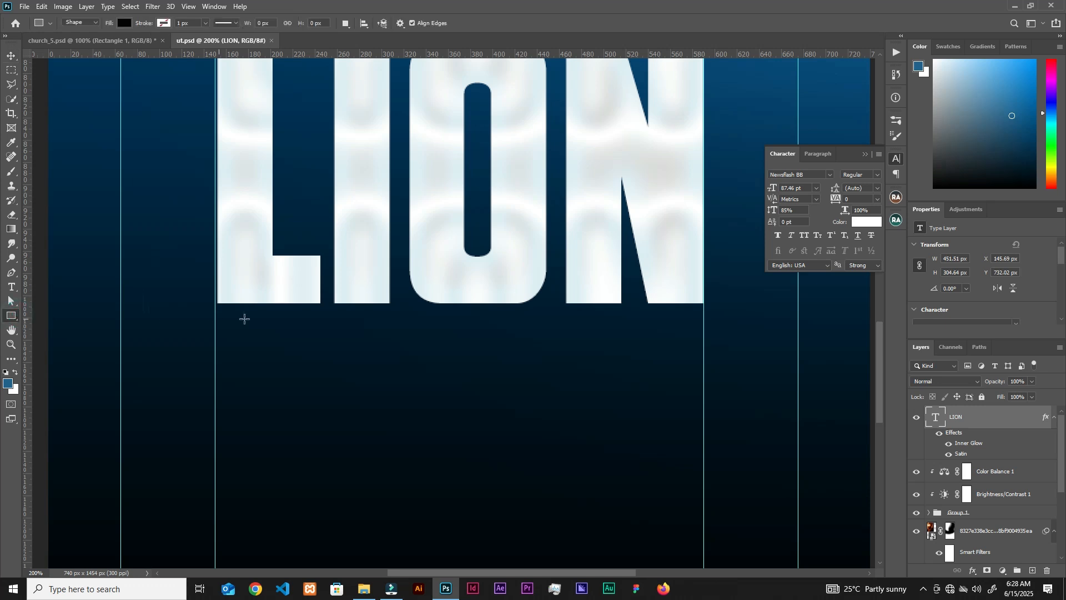
drag(216, 327, 703, 436)
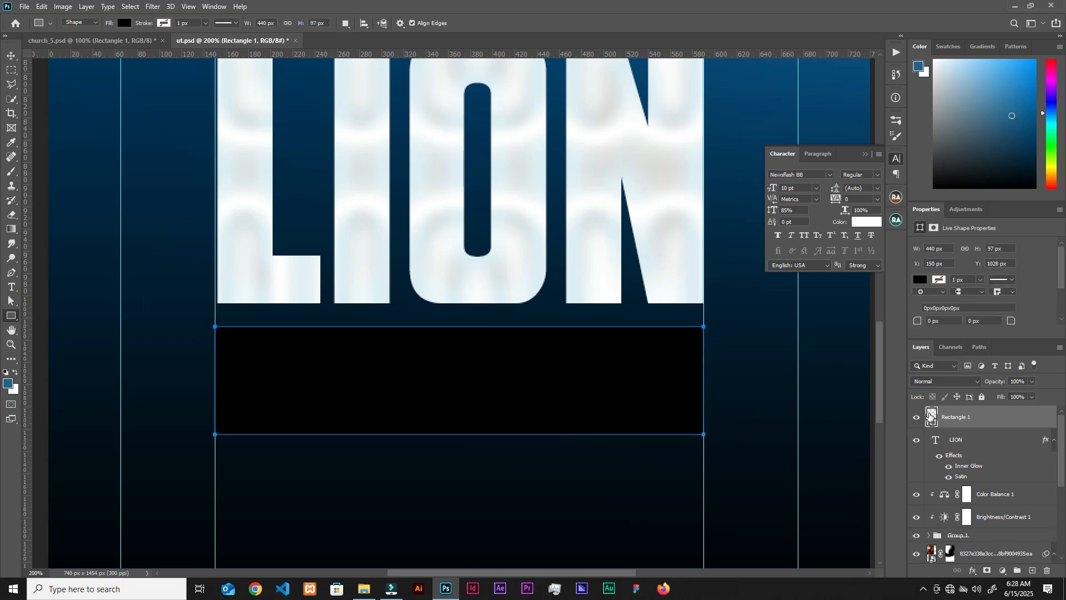
Set the fill color of the rectangle below LION to 005b9b
double_click(932, 415)
double_click(939, 302)
text(005b9b)
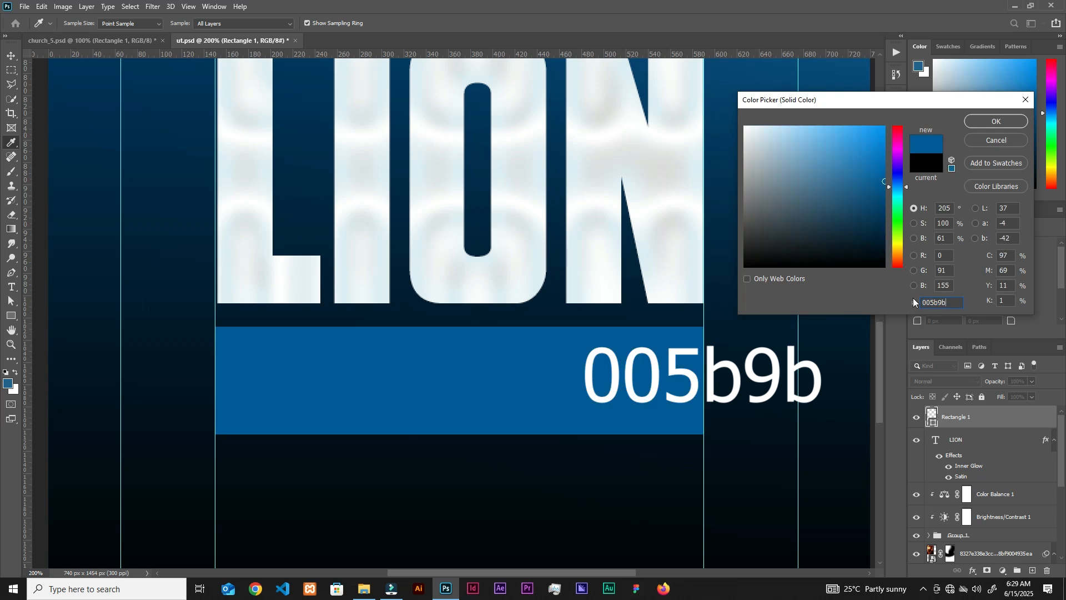
click(990, 122)
key(v)
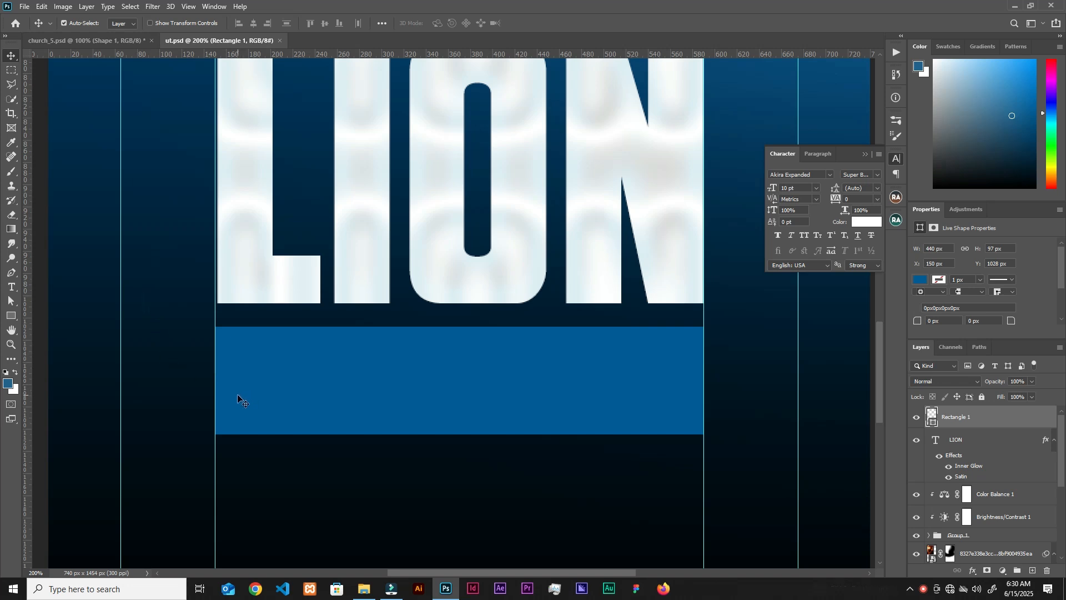
Draw a closed Pen tool shape about 440 × 127 px over the blue rectangle, its lower edge curving up to the base of the N
key(p)
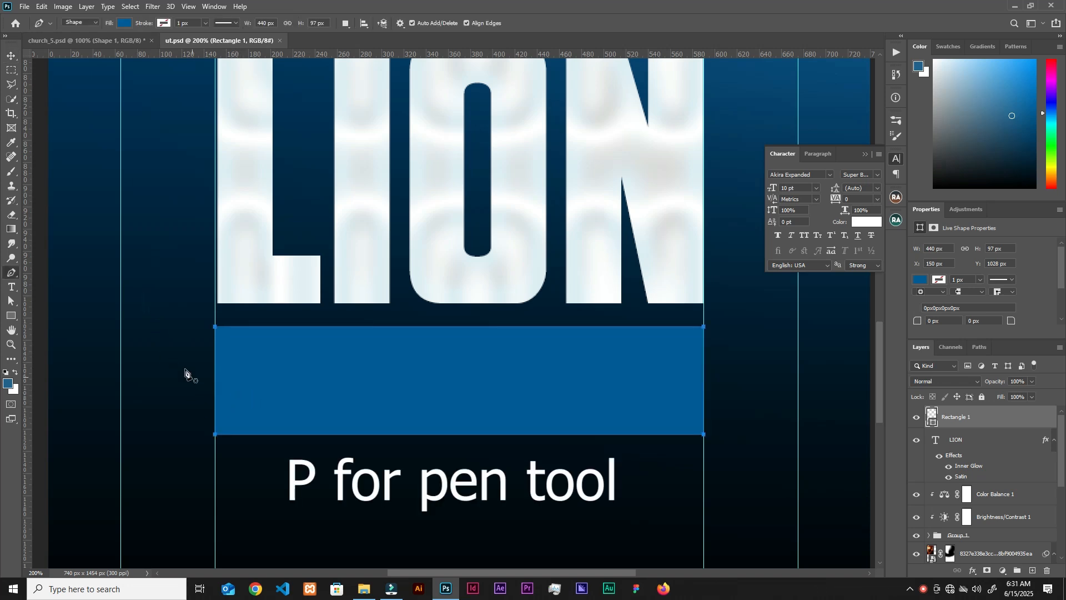
click(199, 429)
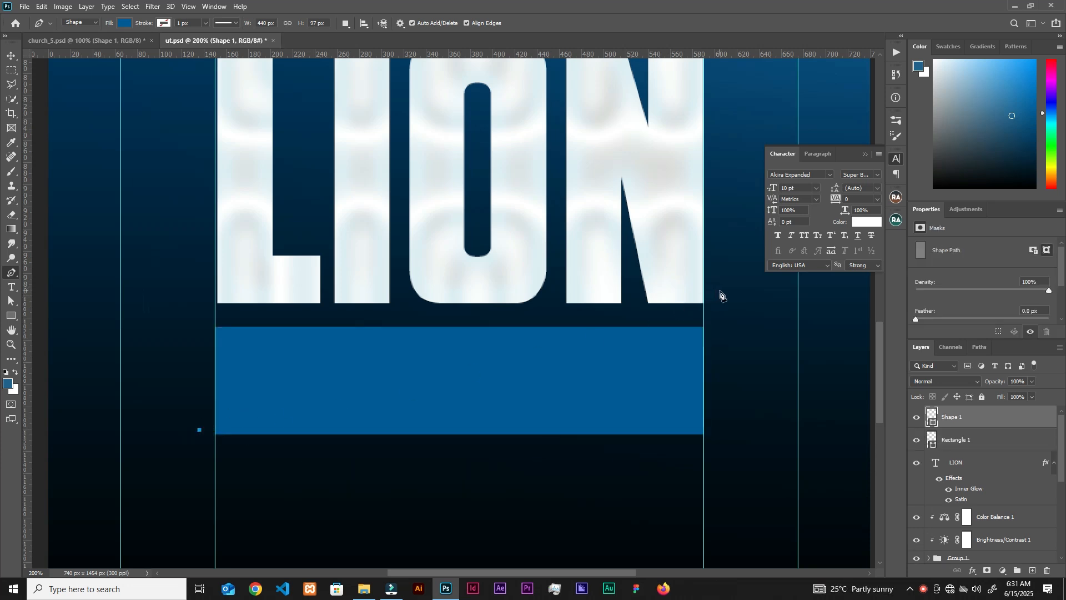
drag(688, 291, 793, 131)
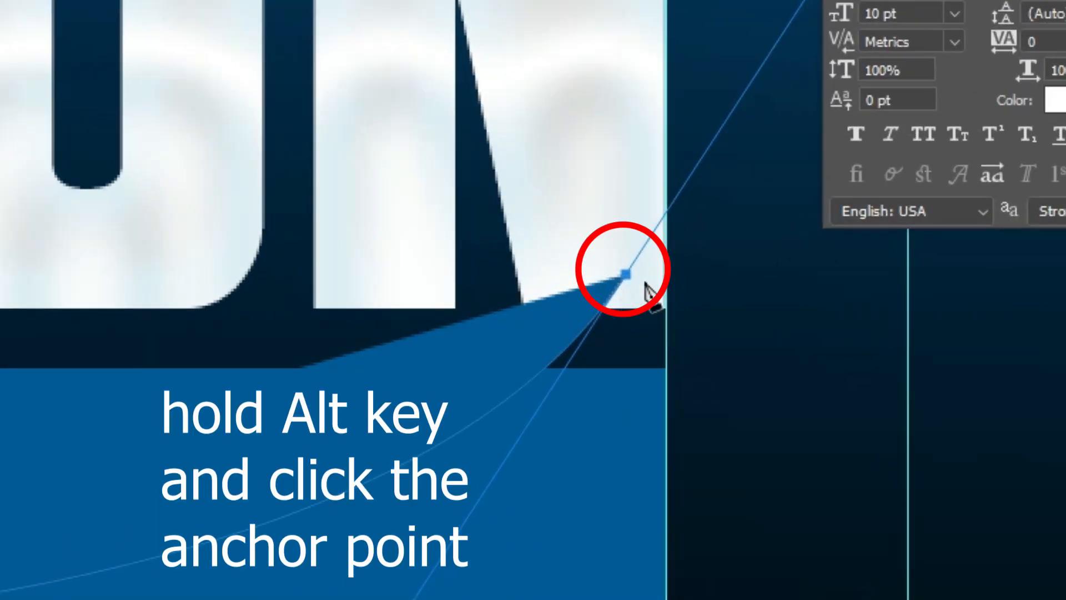
alt+click(626, 274)
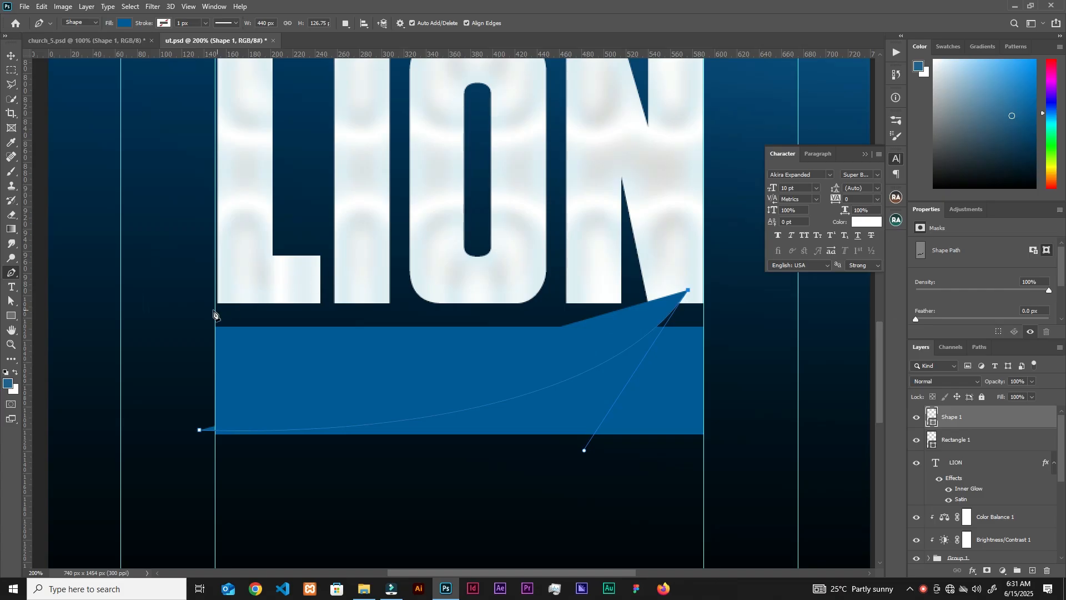
click(207, 289)
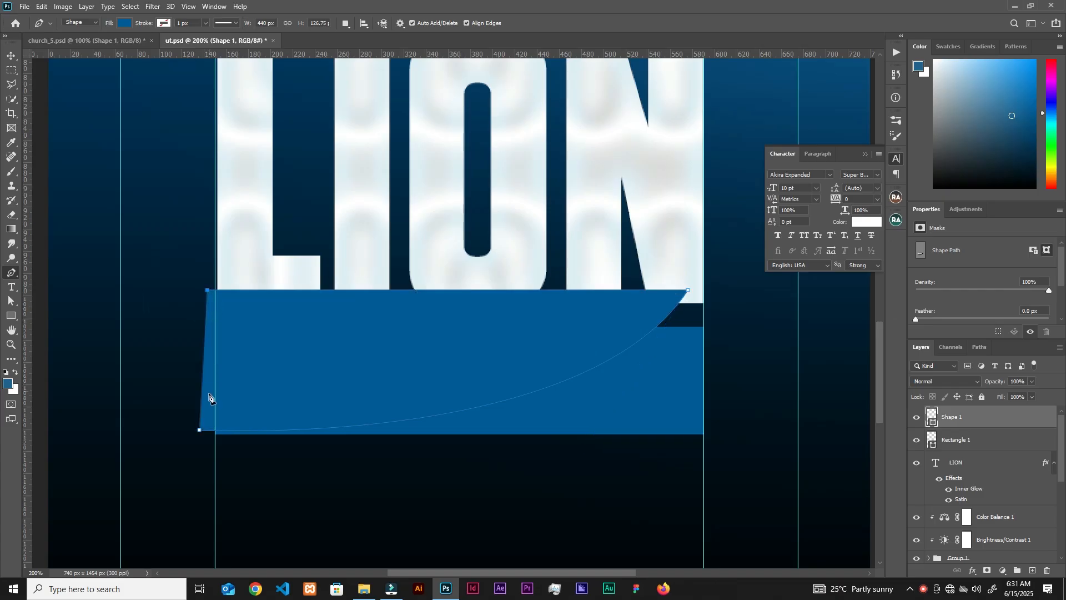
click(200, 291)
click(200, 430)
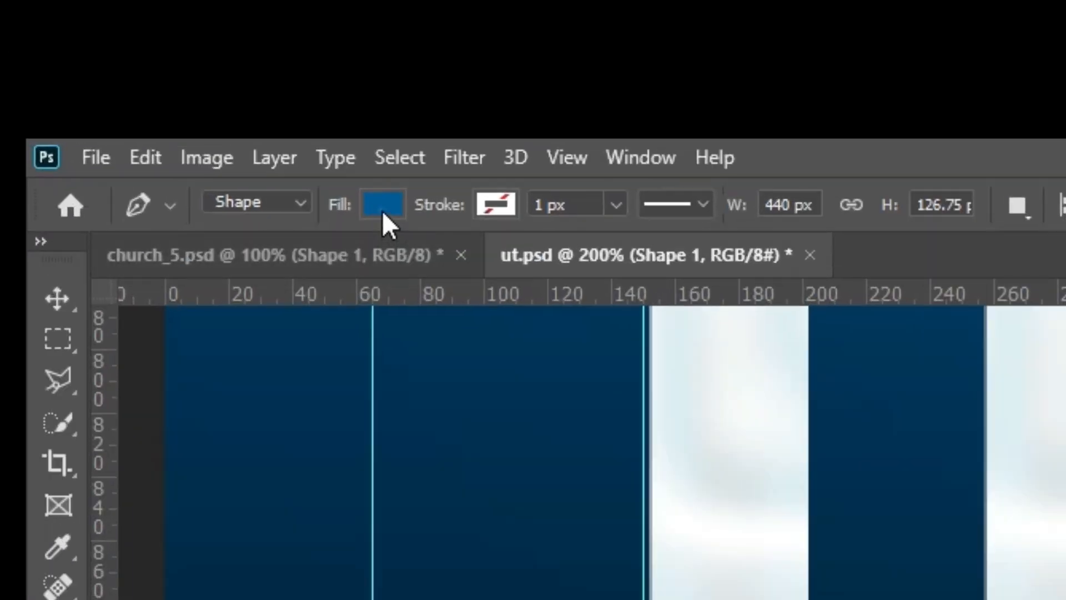
Change the curved shape's fill to a linear gradient with an angle of 104.86°
click(383, 214)
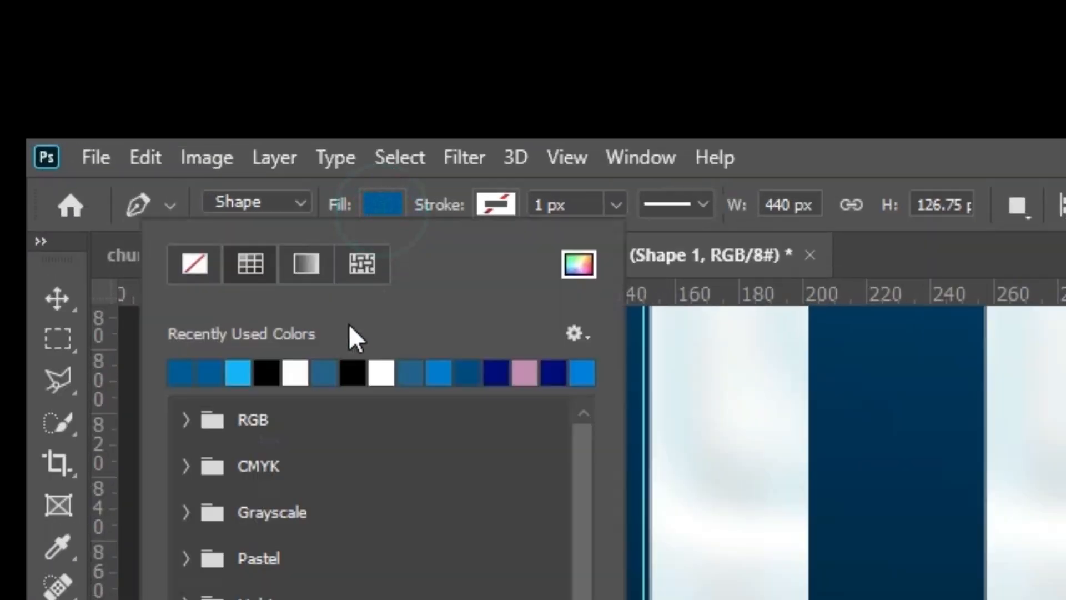
click(305, 265)
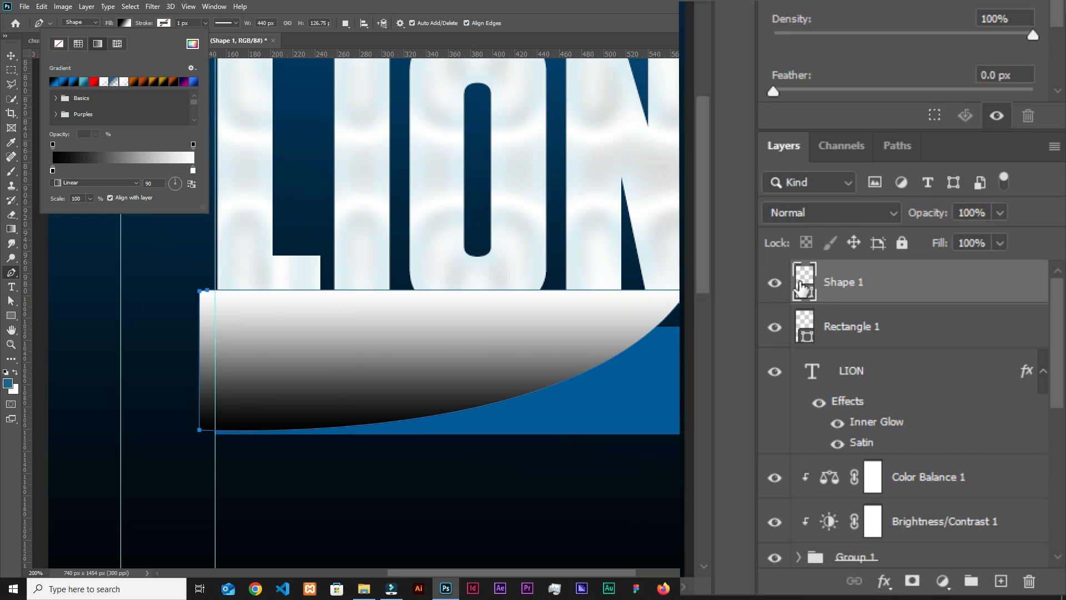
click(802, 288)
click(804, 294)
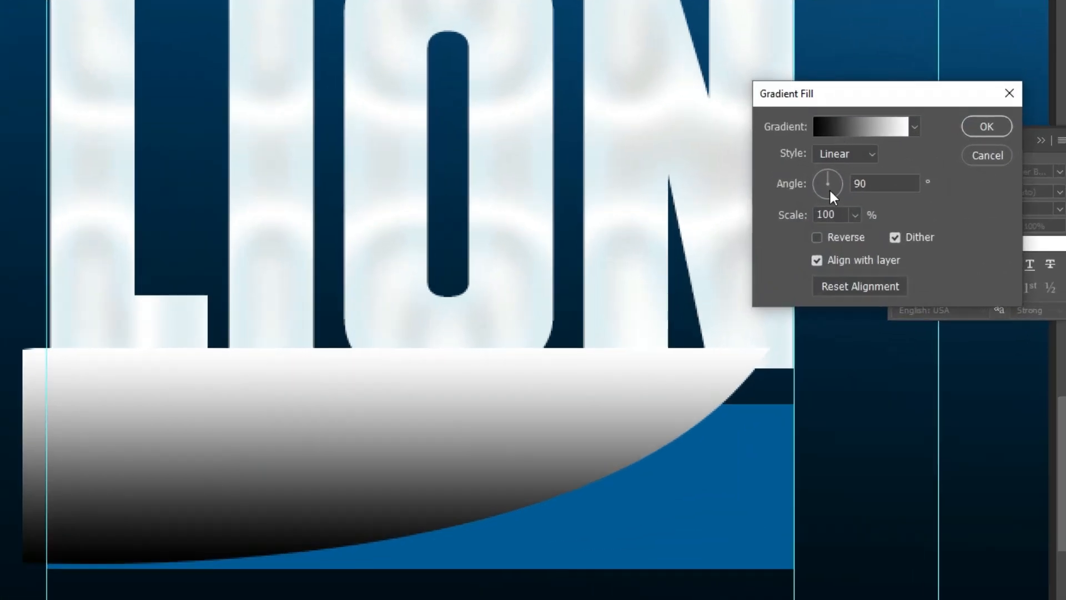
mouse_move(817, 167)
mouse_down()
mouse_move(814, 156)
mouse_move(826, 169)
mouse_up()
drag(822, 159, 815, 155)
drag(903, 178, 803, 189)
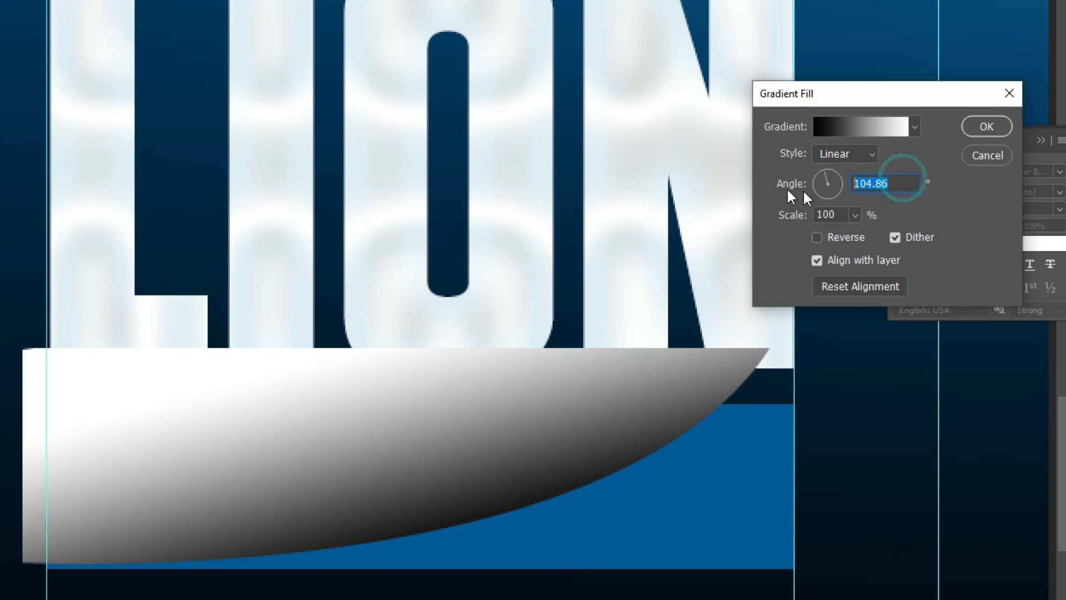
Choose the Foreground to Transparent preset for the shape's gradient and make its starting color stop white
click(850, 128)
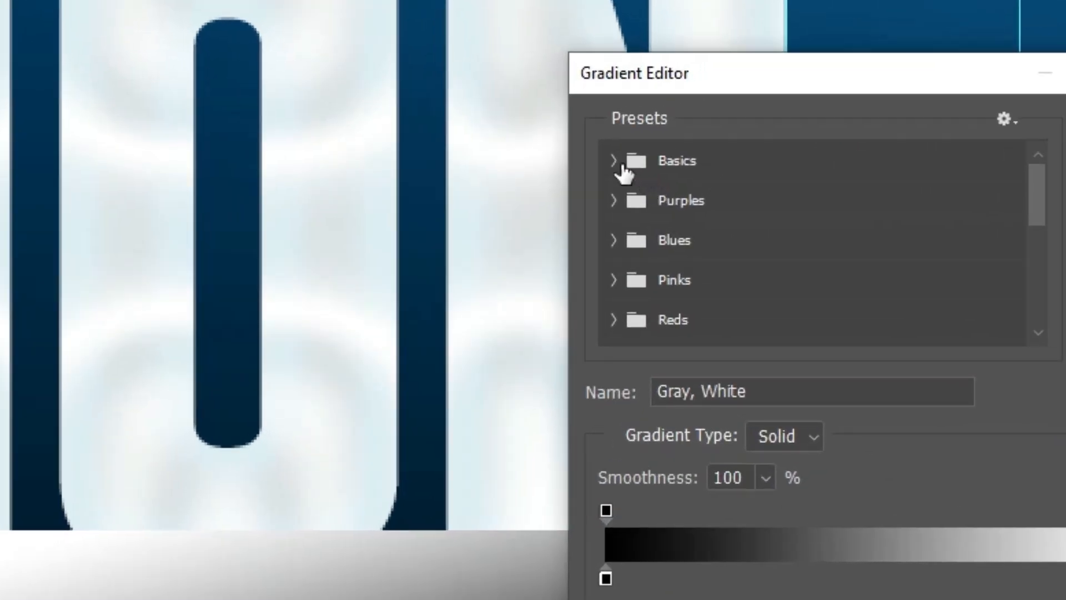
click(615, 161)
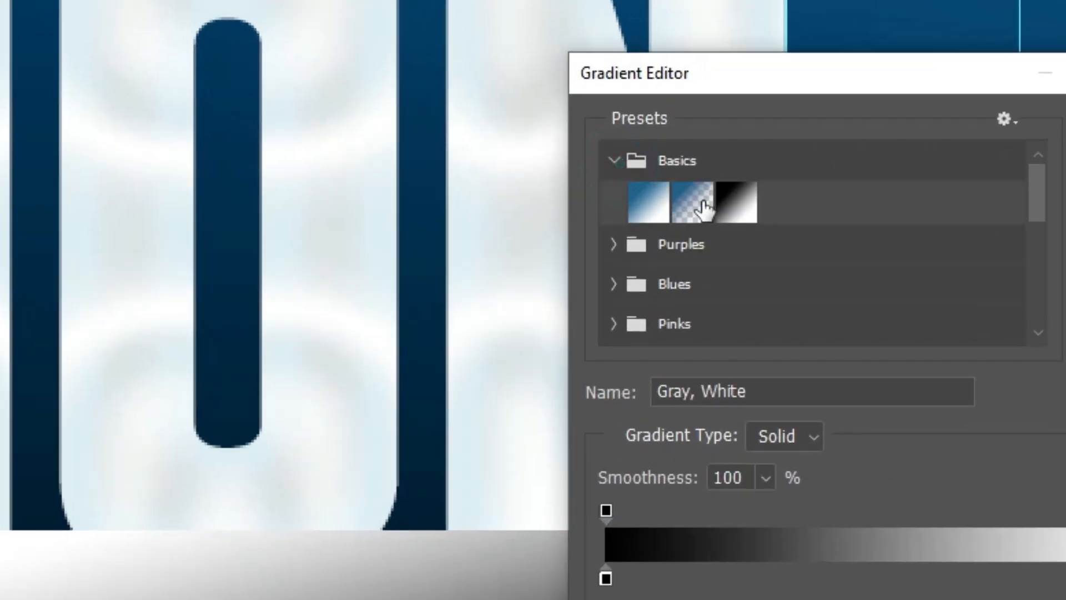
click(696, 209)
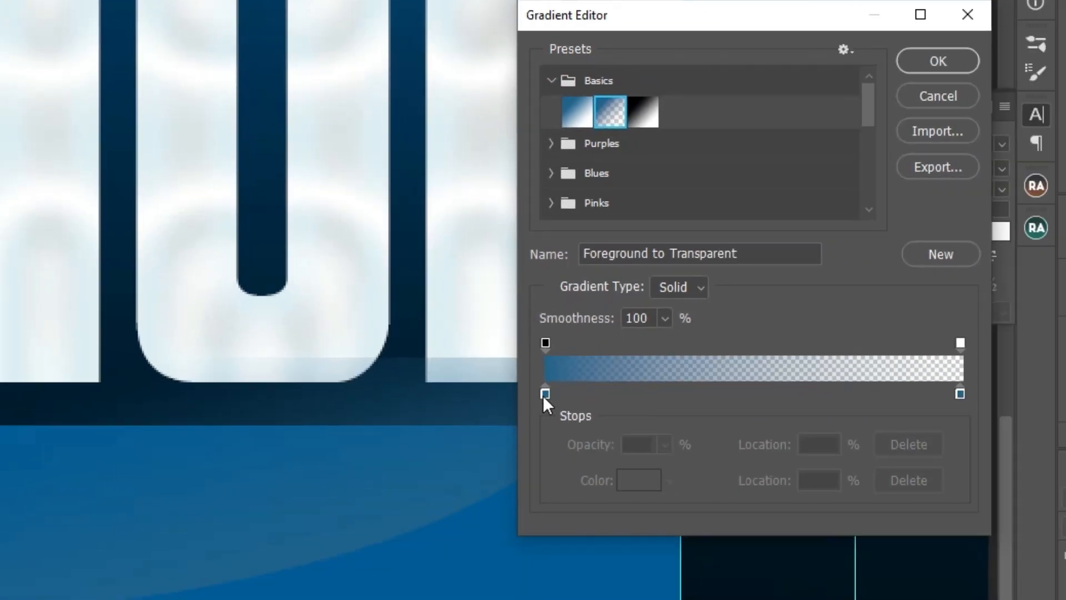
click(545, 395)
click(631, 479)
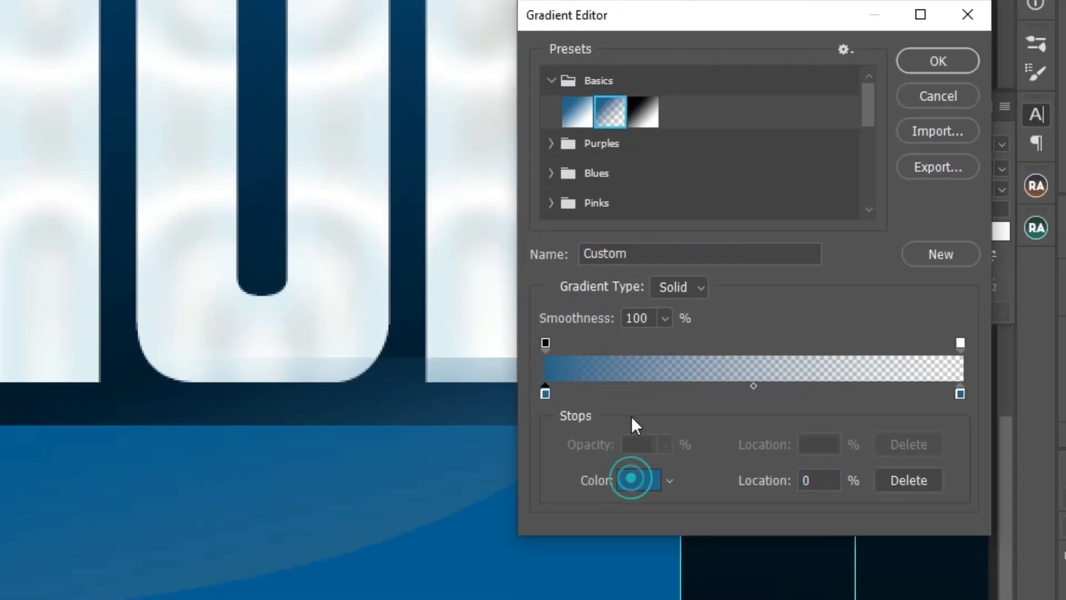
drag(832, 170, 755, 53)
click(1065, 45)
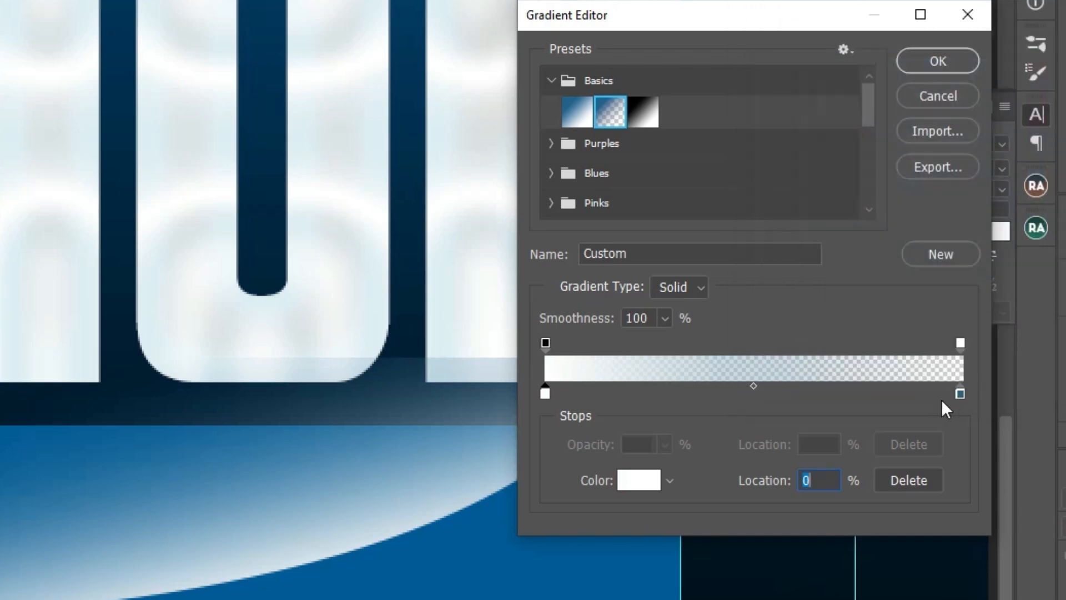
Make the gradient's end color stop white and apply the gradient fill to the curved shape
click(960, 393)
click(641, 479)
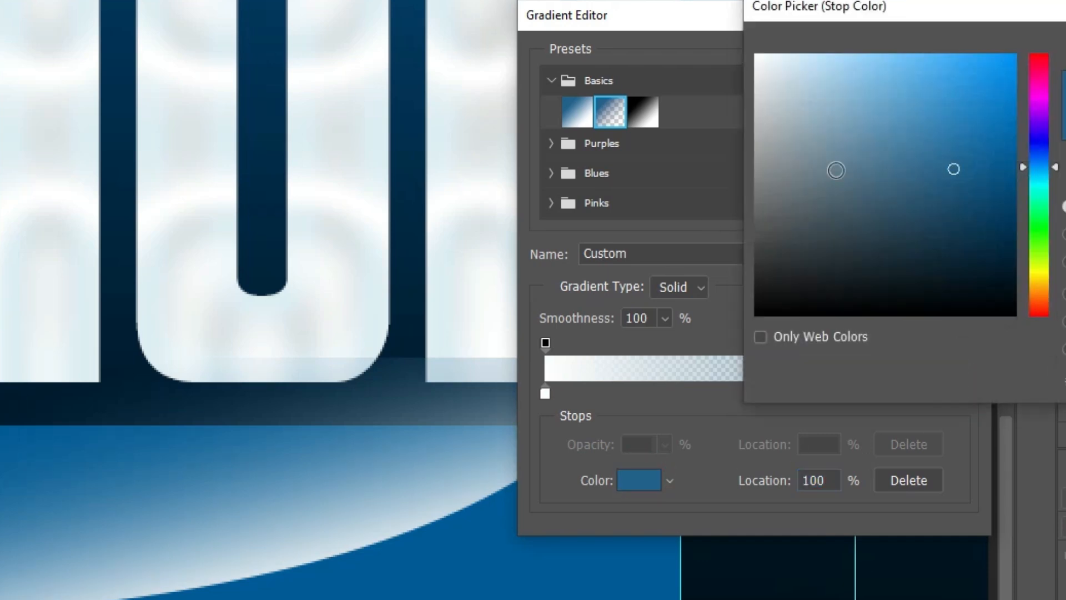
click(1065, 45)
click(928, 57)
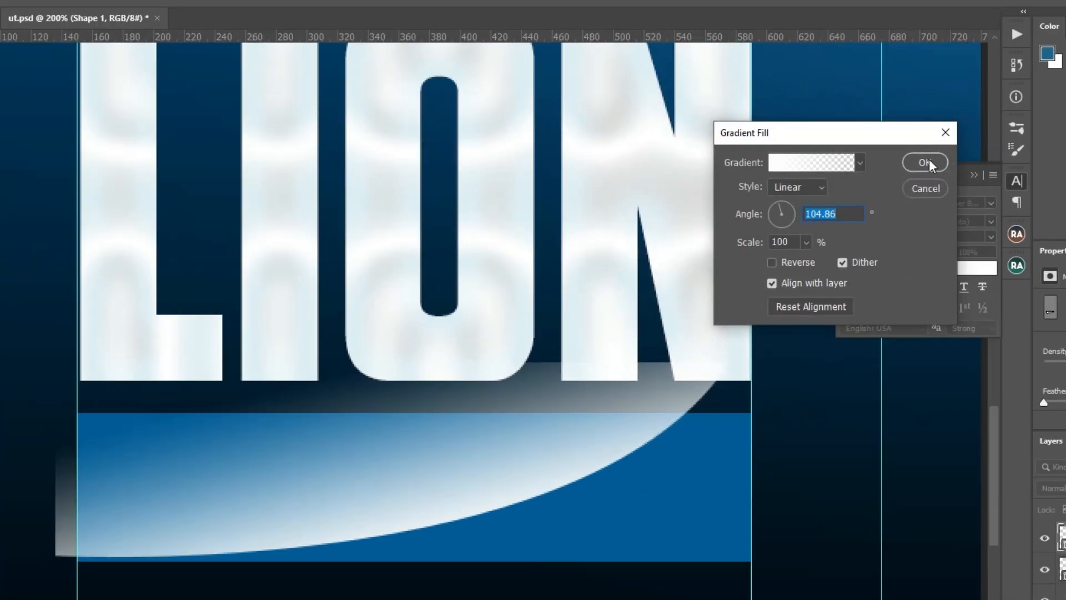
click(928, 163)
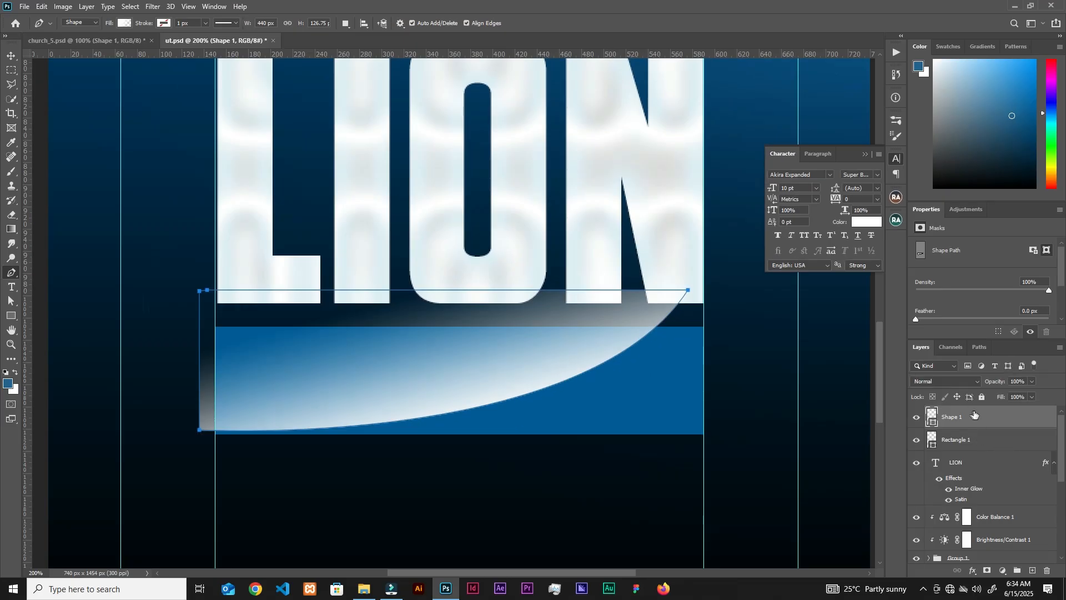
Clip the curved gradient shape to the blue rectangle with a clipping mask
right_click(977, 417)
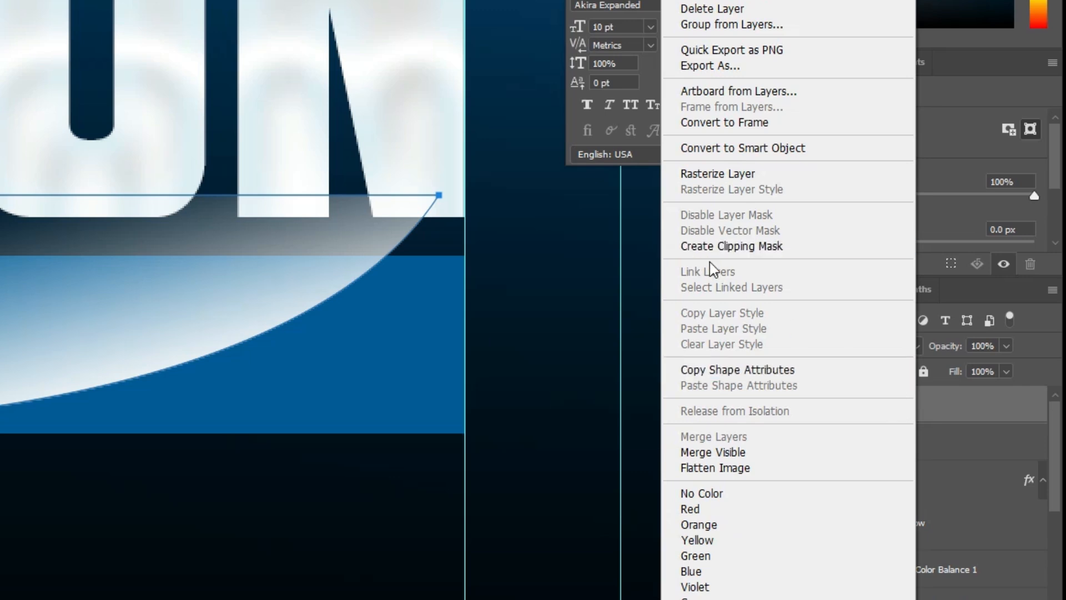
click(716, 249)
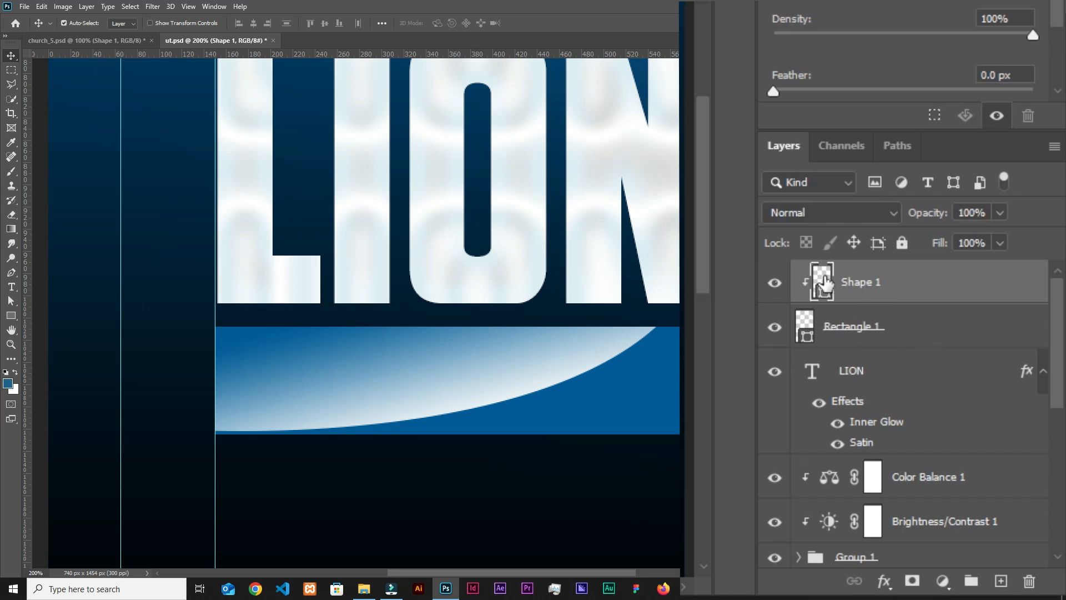
Shift the white gradient slightly downward within the clipped shape and reduce the shape layer's fill opacity
double_click(823, 280)
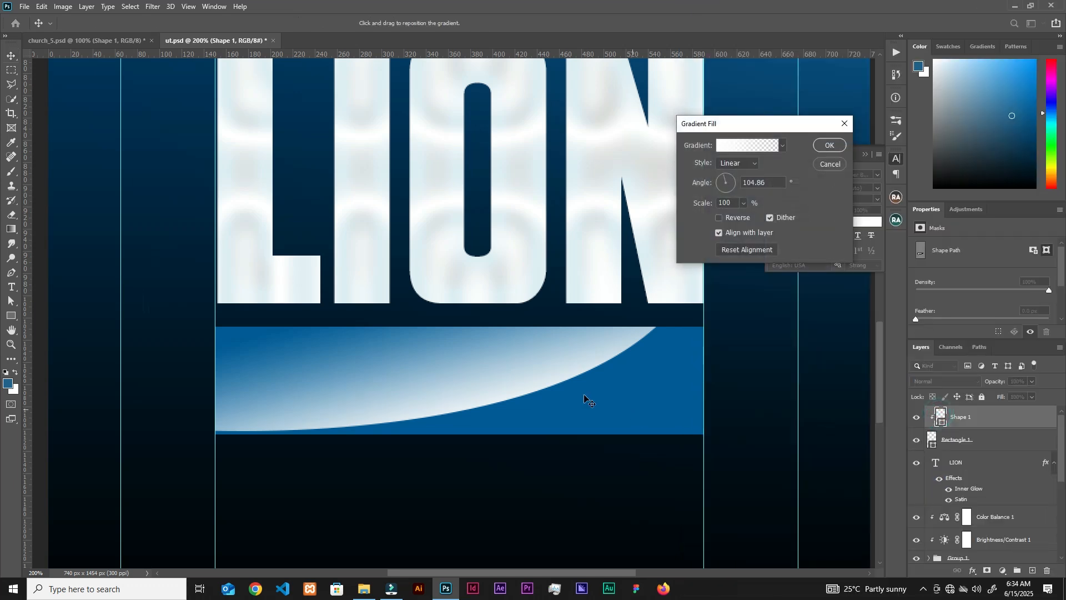
drag(460, 345, 471, 376)
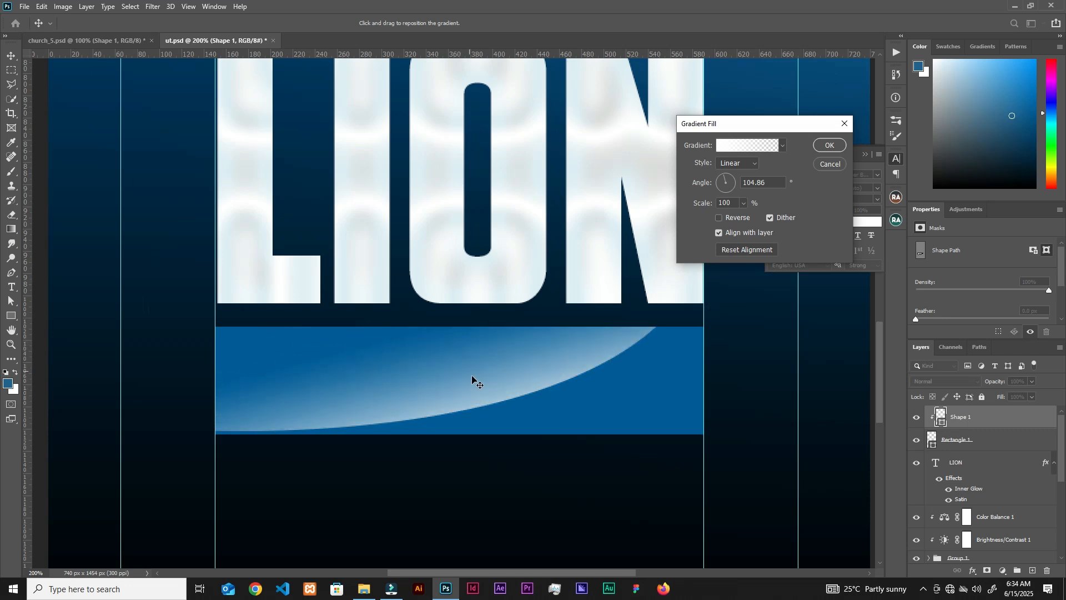
click(830, 145)
click(1001, 245)
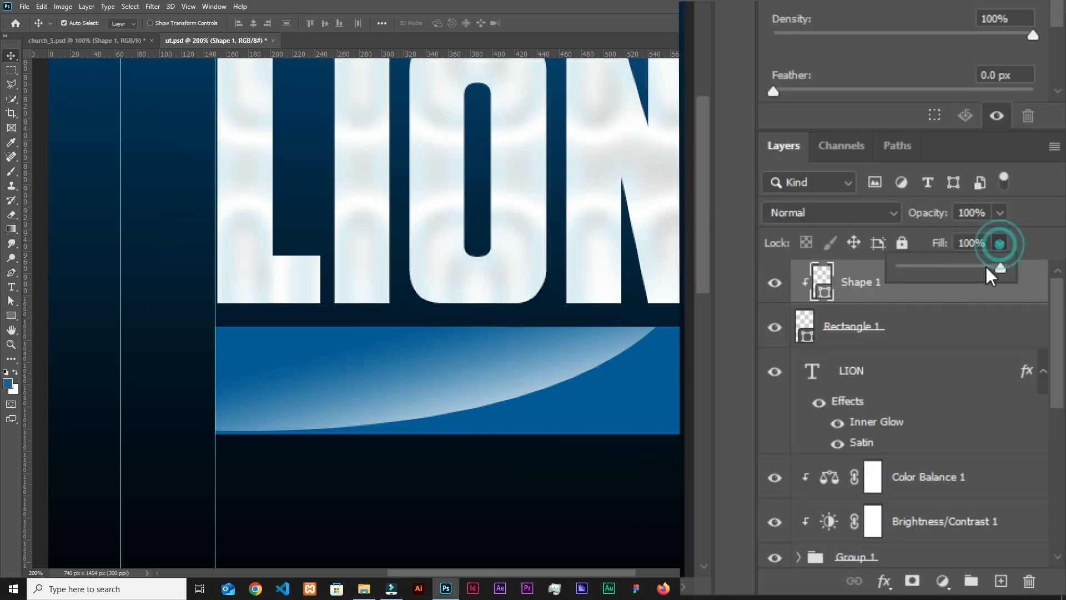
drag(964, 267, 971, 267)
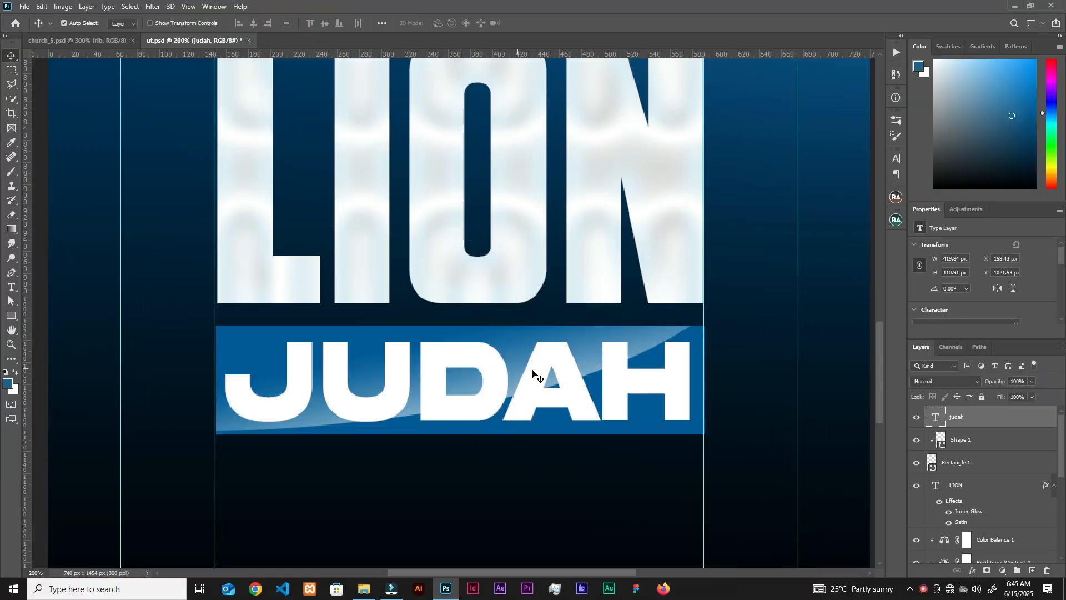
Examine the JUDAH text's character settings, including its font and horizontal scale
click(896, 159)
click(812, 172)
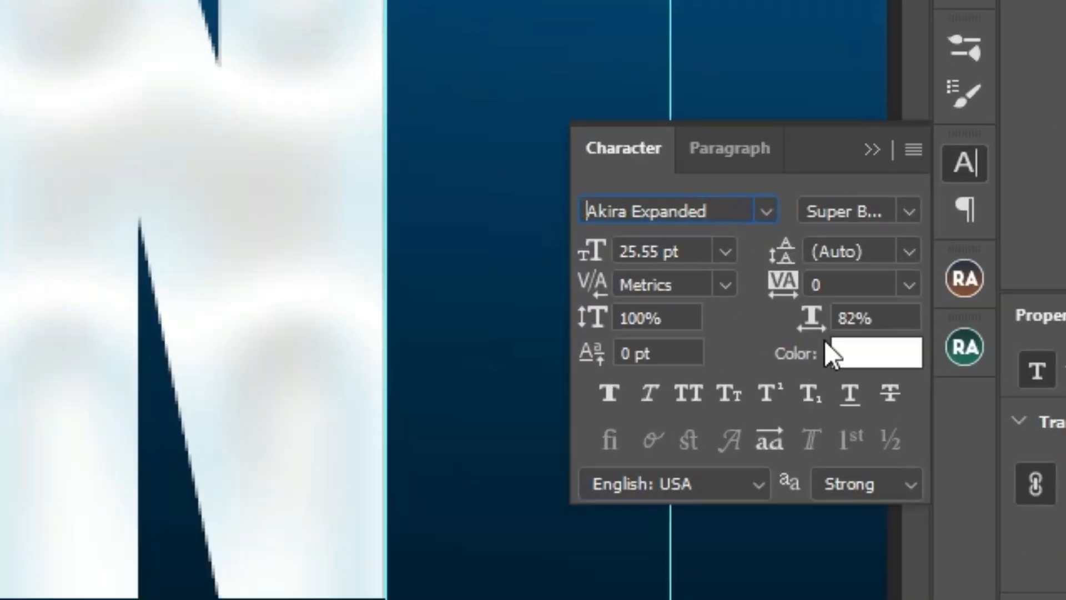
click(812, 321)
click(894, 317)
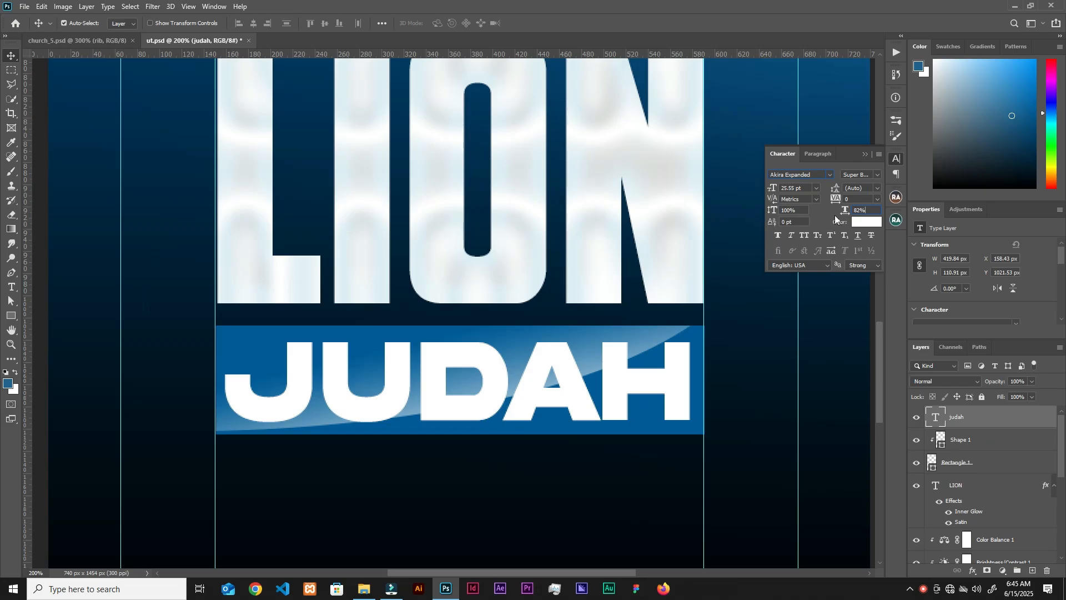
click(864, 154)
Place the rib image from the resources folder into the flyer and scale it to about 10.5% over the base of LION's O
click(363, 588)
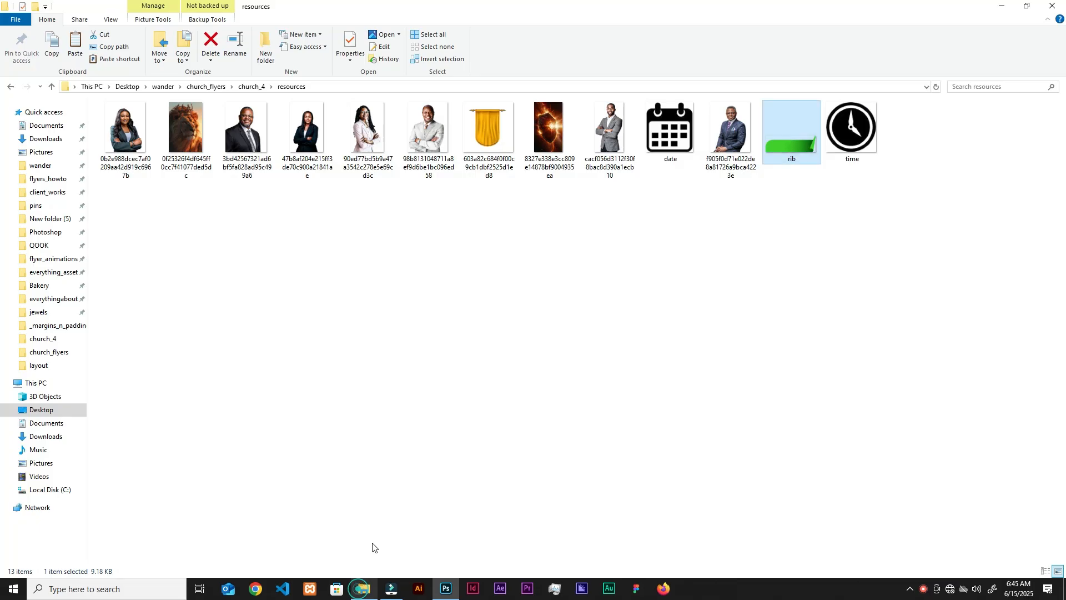
drag(792, 133, 572, 421)
drag(870, 451, 280, 257)
drag(174, 233, 528, 302)
drag(637, 286, 550, 286)
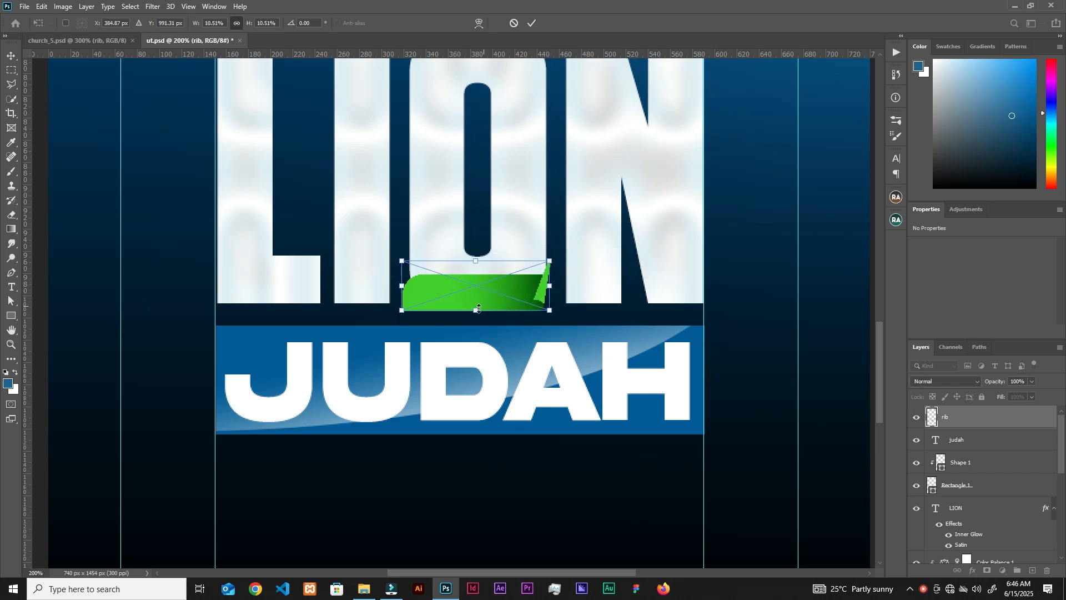
Stretch the green ribbon downward to 61 px high, reaching the blue banner, and commit the placement
key(ctrl+plus)
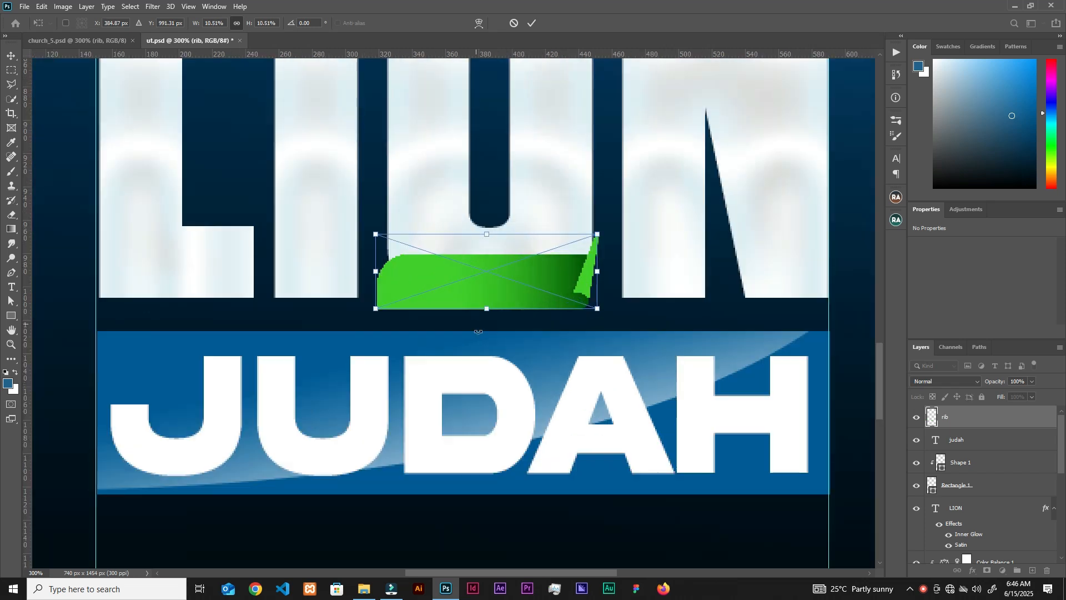
drag(487, 310, 487, 336)
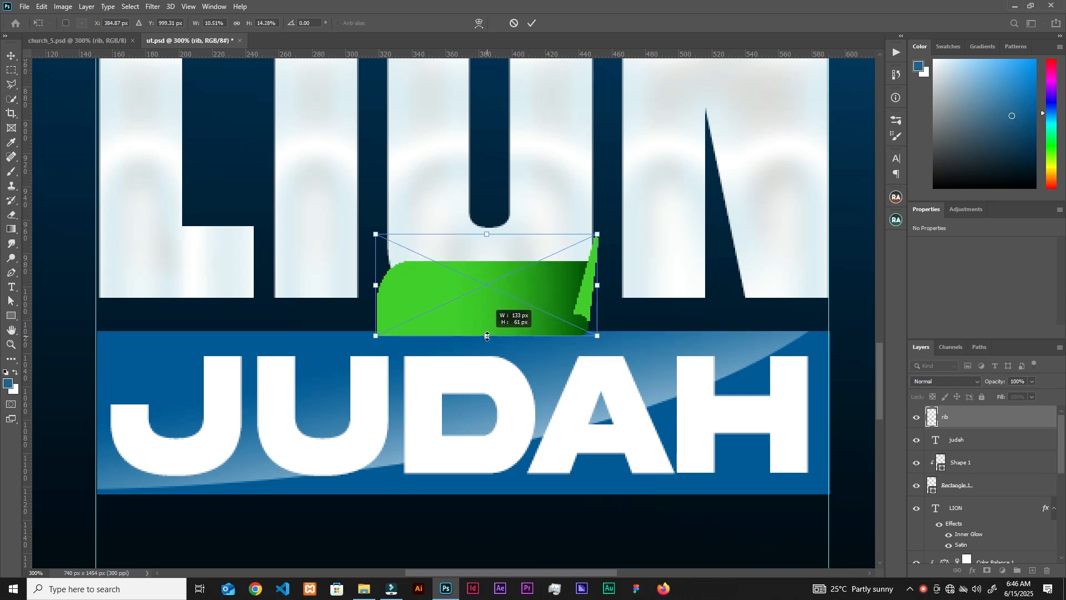
click(532, 23)
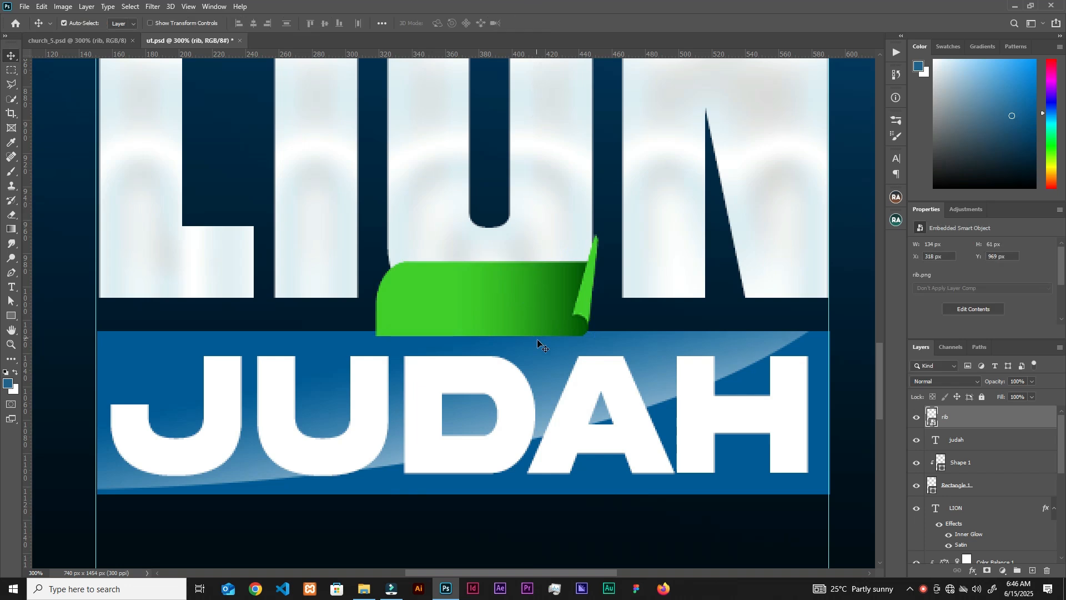
key(ctrl+minus)
key(ctrl+minus)
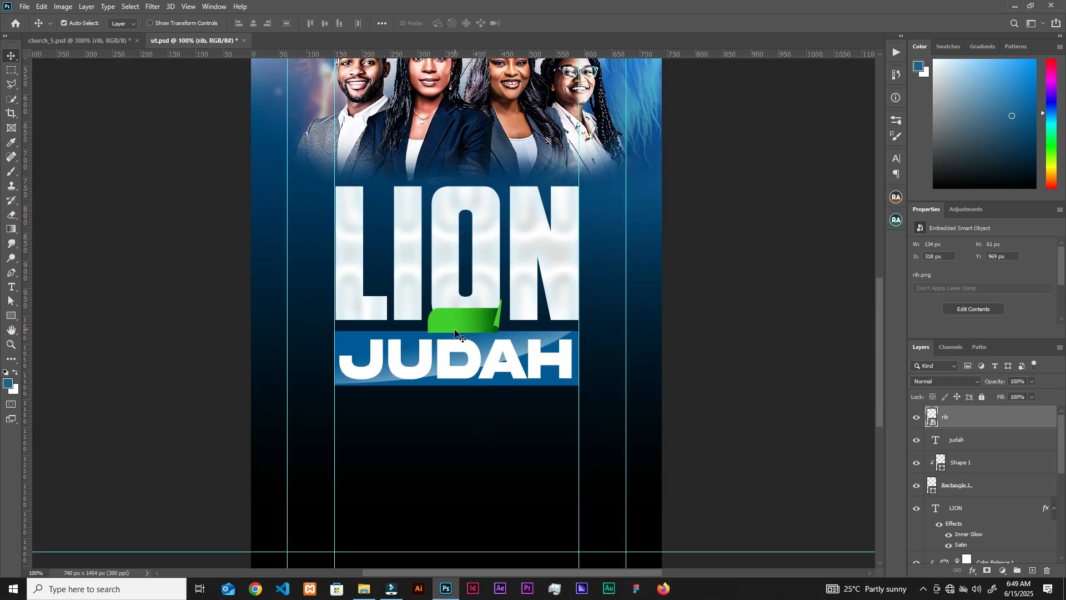
Add a black Linear Burn drop shadow to the ribbon with 13% opacity, 90° angle, 10 px distance, 13 px size and 2% noise
key(ctrl+plus)
key(ctrl+plus)
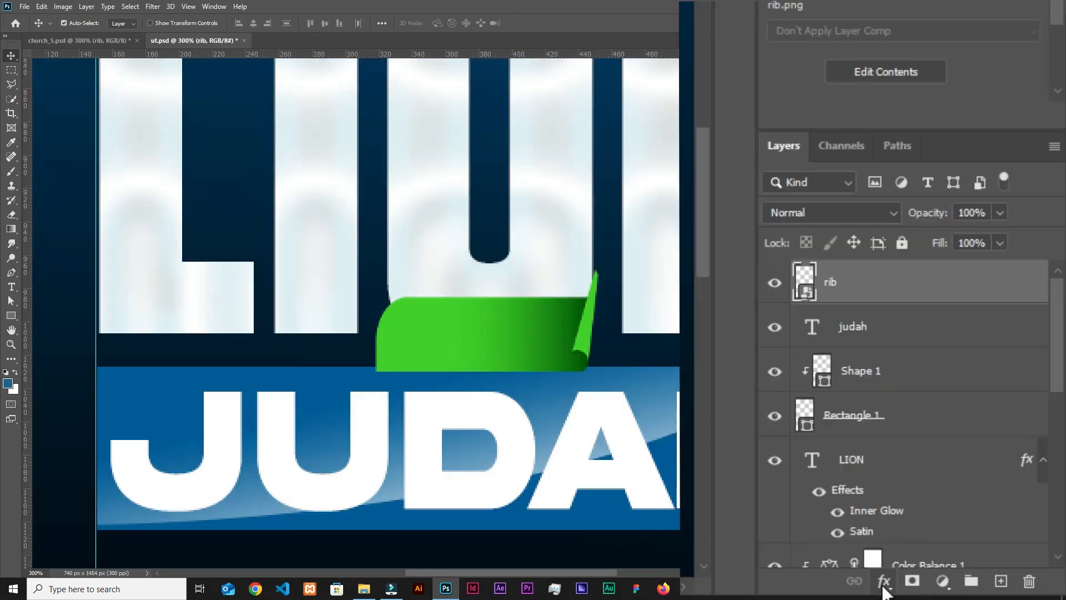
click(883, 586)
click(914, 378)
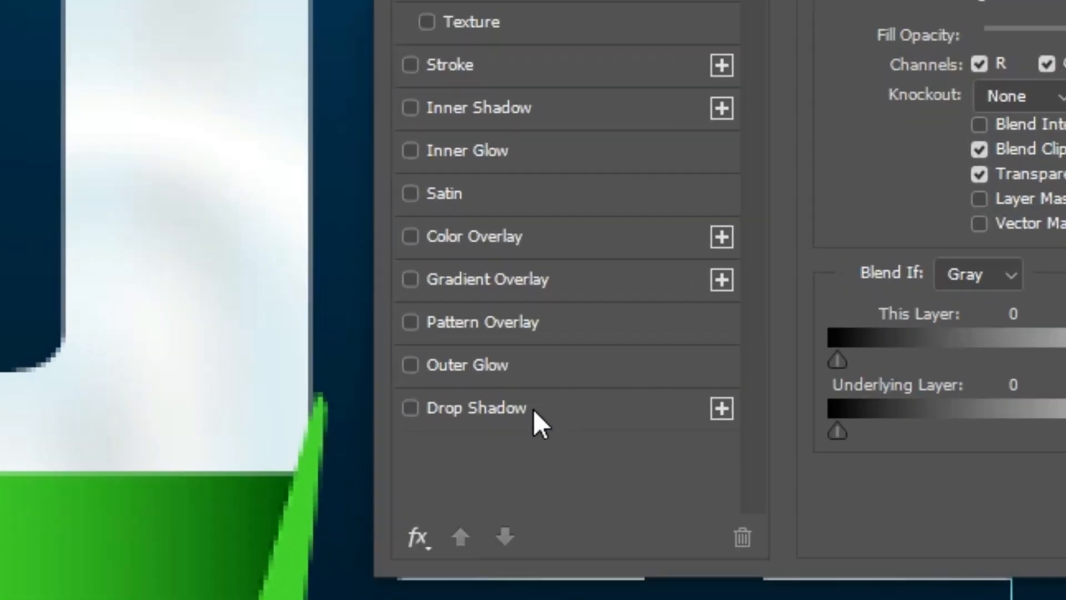
click(532, 407)
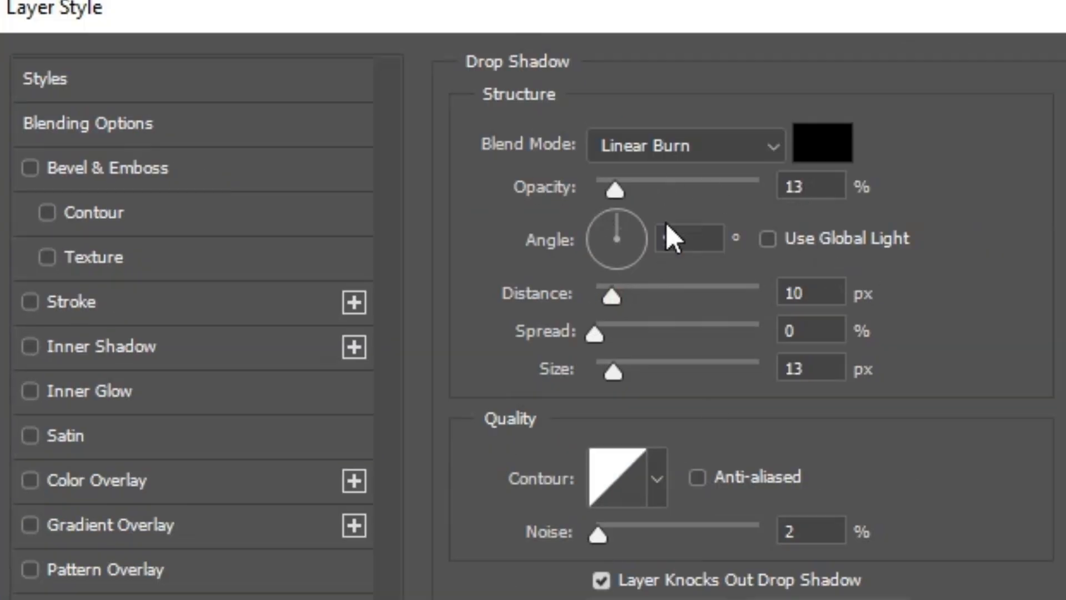
double_click(808, 188)
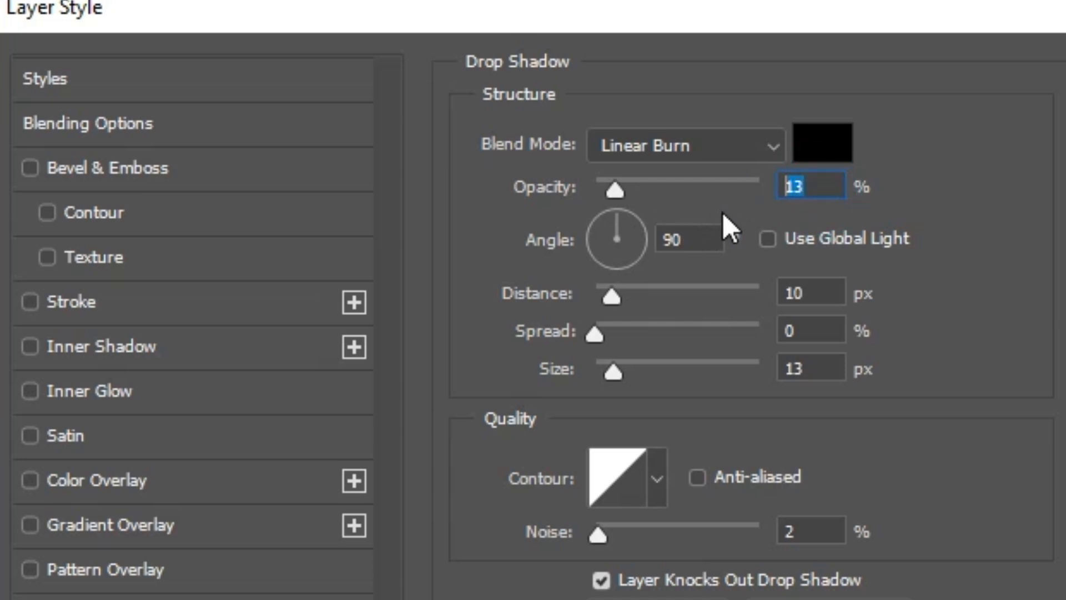
double_click(808, 293)
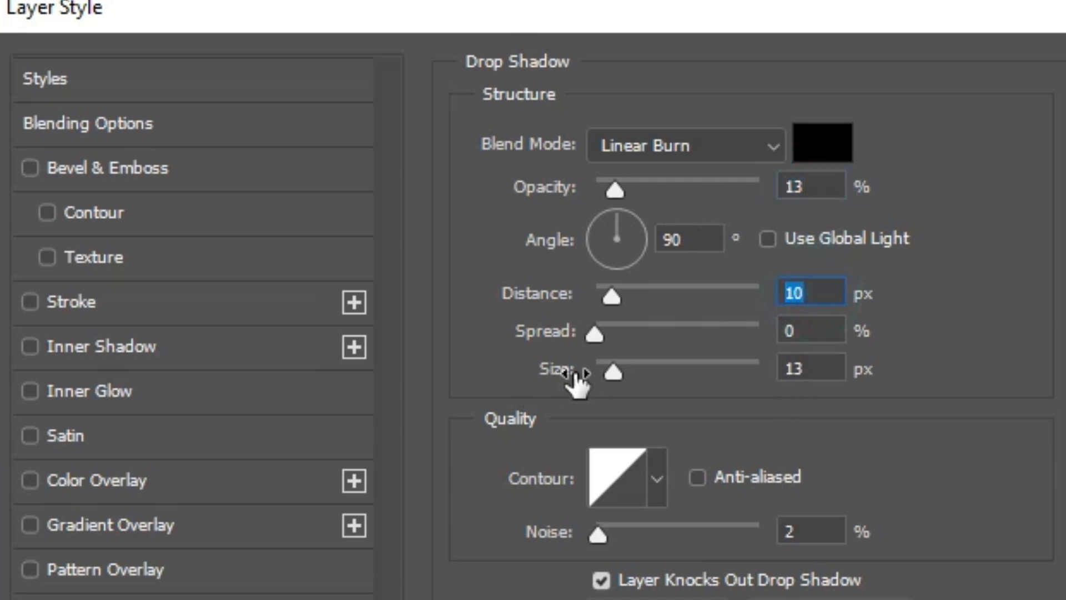
double_click(814, 369)
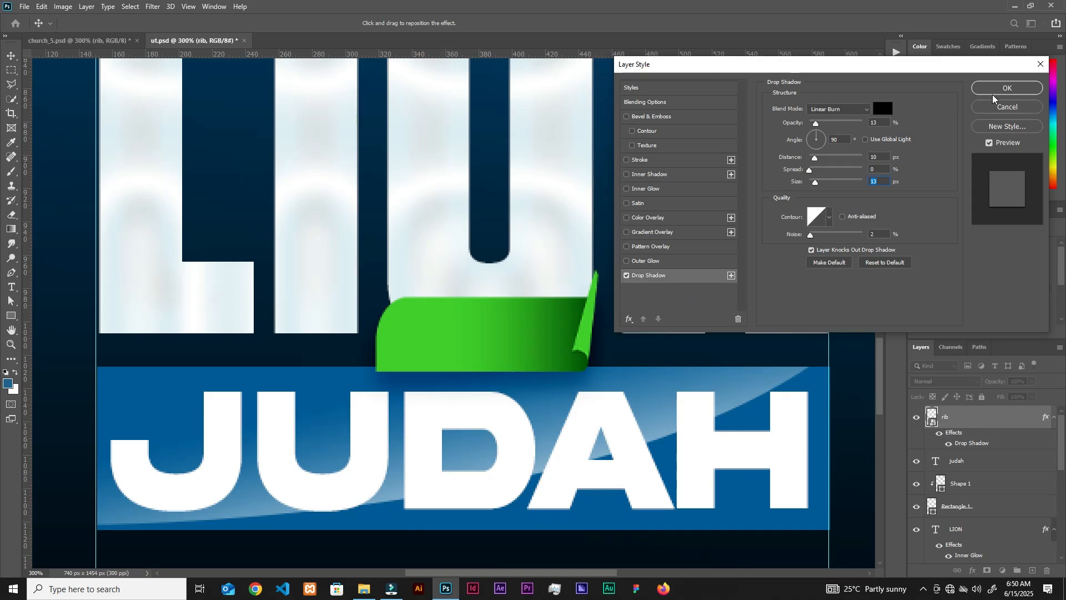
click(994, 90)
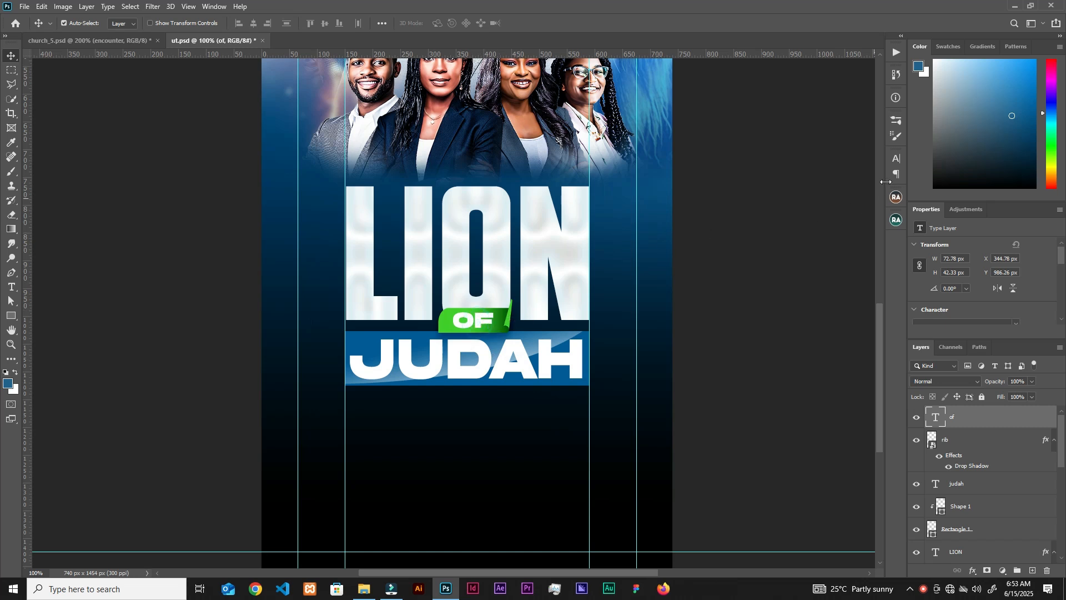
Examine the OF text's character settings, including its font, size and horizontal scale
click(896, 159)
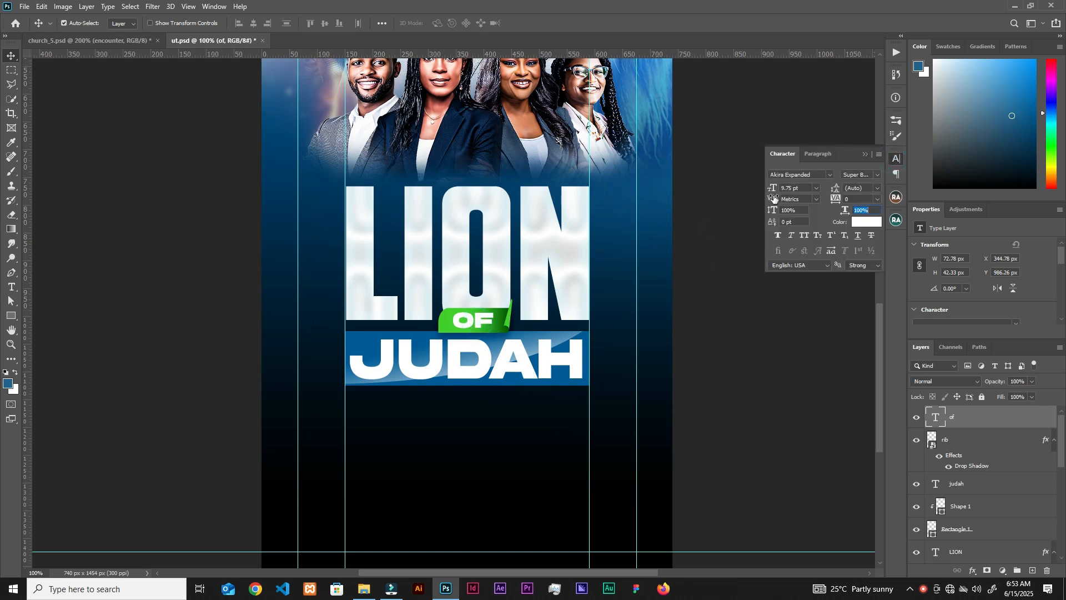
click(865, 155)
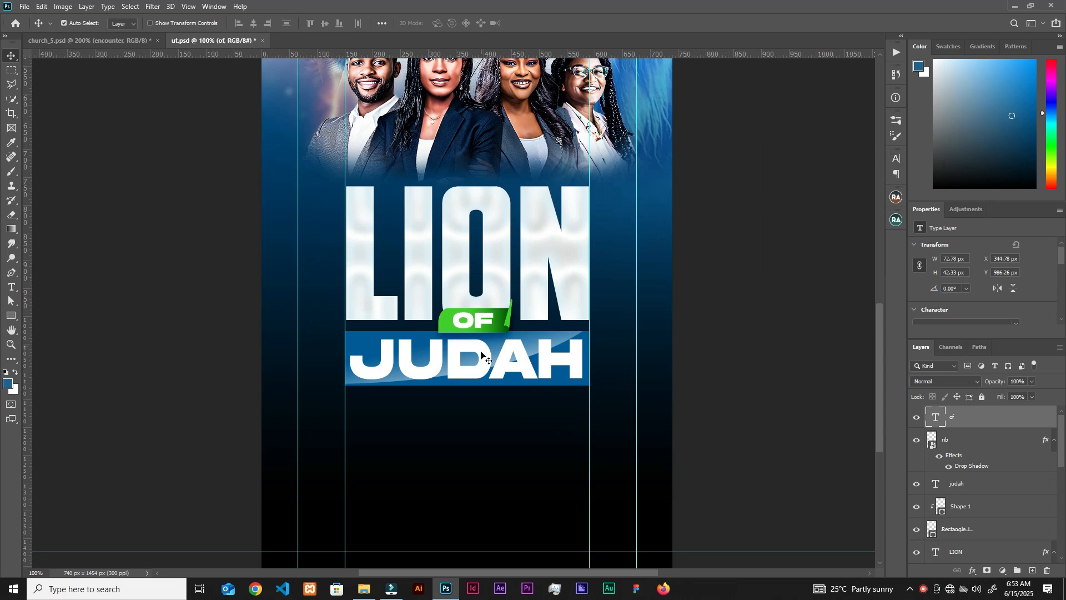
Paste the ENCOUNTER text layer below the JUDAH banner and review its font settings
key(ctrl)
key(ctrl+v)
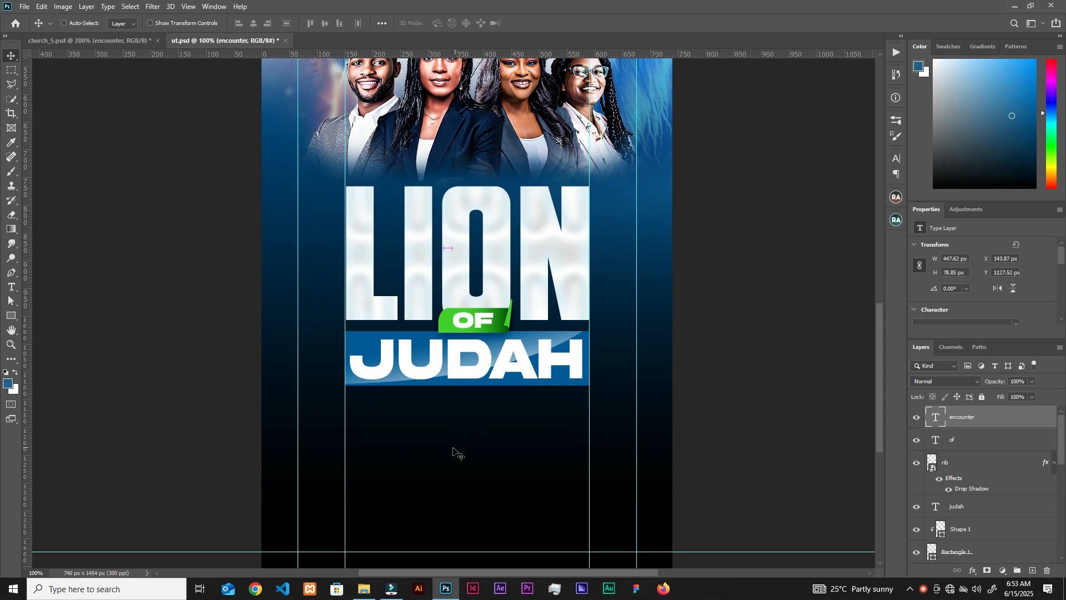
click(895, 160)
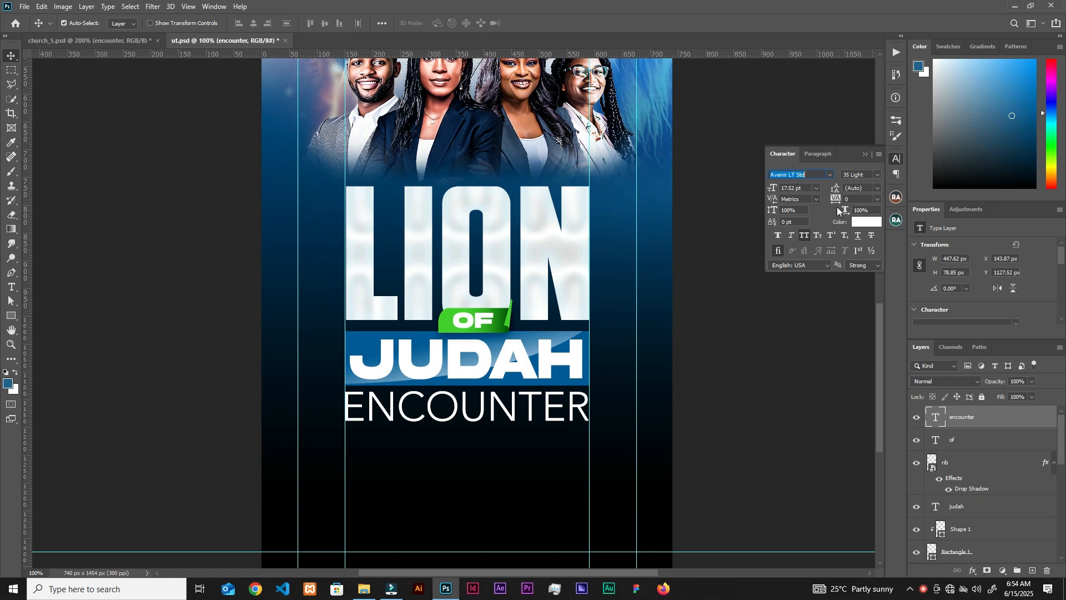
click(865, 155)
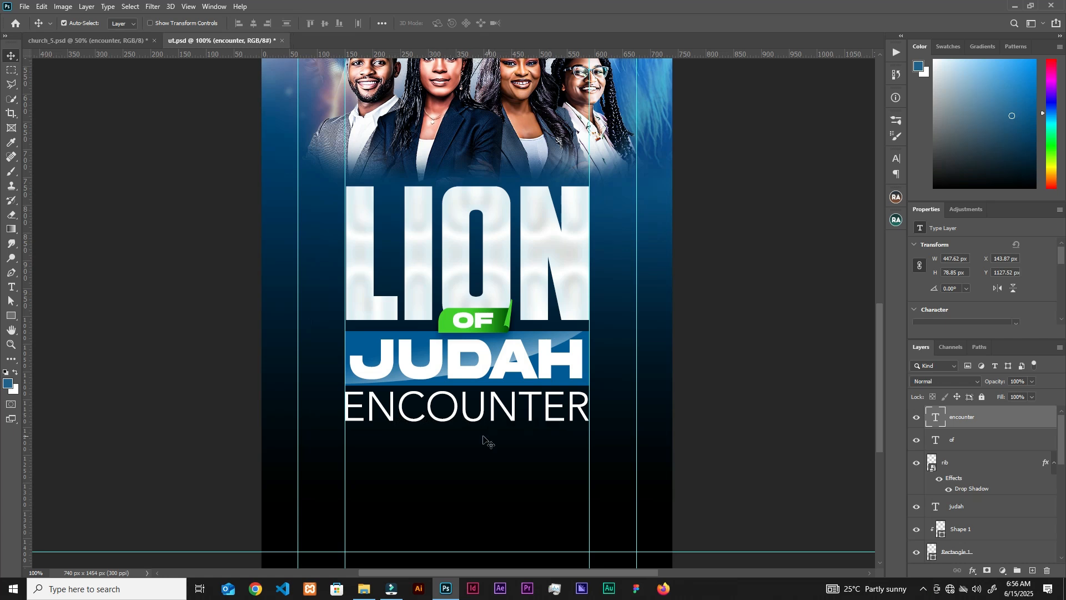
Paste a white rectangle, about 439 by 45 px, below the ENCOUNTER text between the inner guides
key(ctrl+plus)
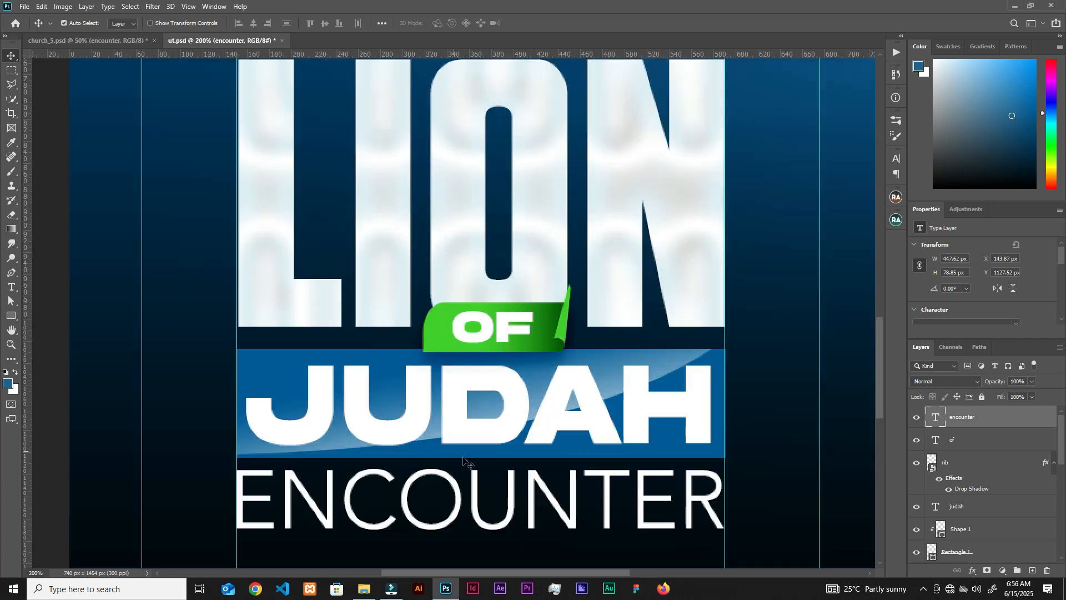
scroll(524, 473, down, 2)
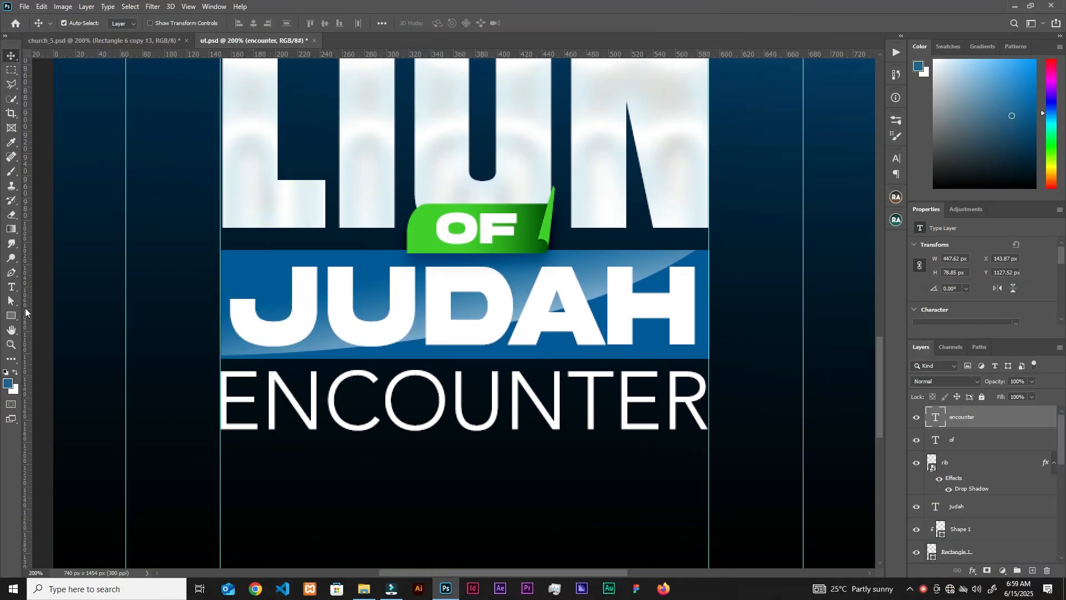
click(15, 320)
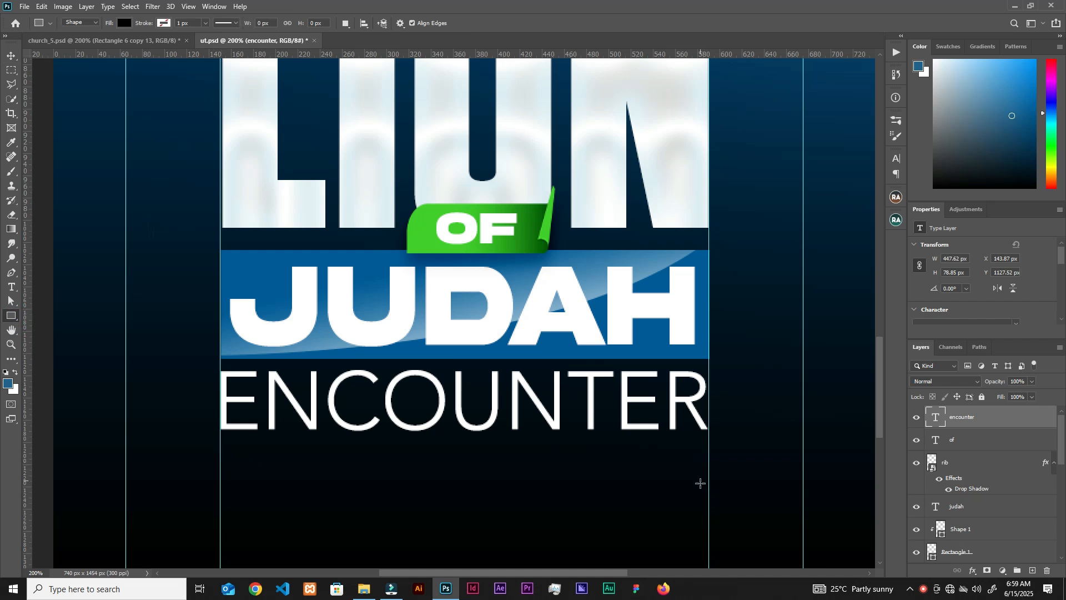
key(ctrl+v)
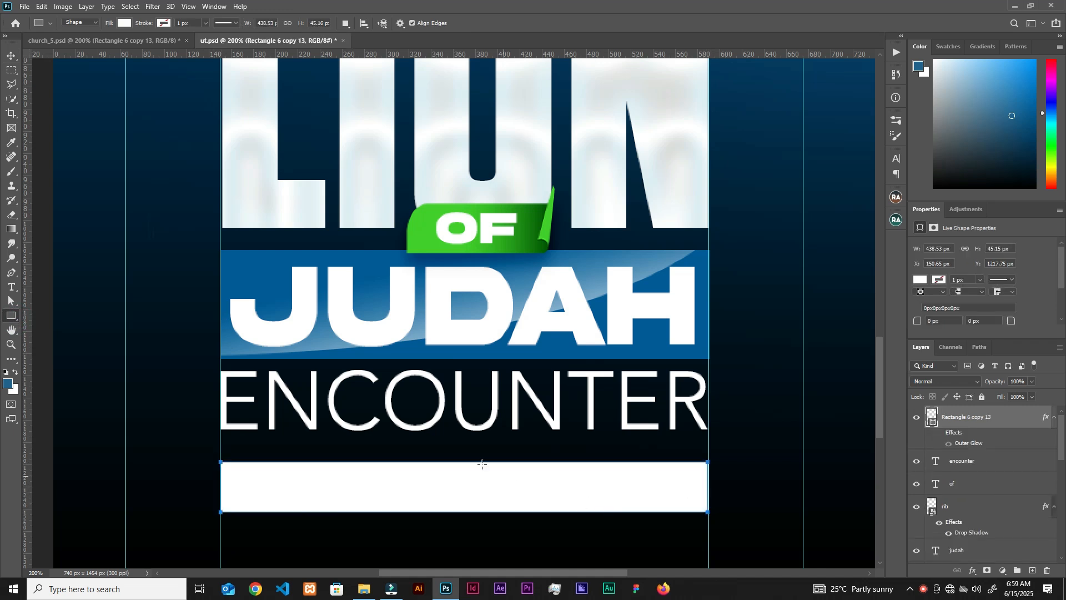
key(v)
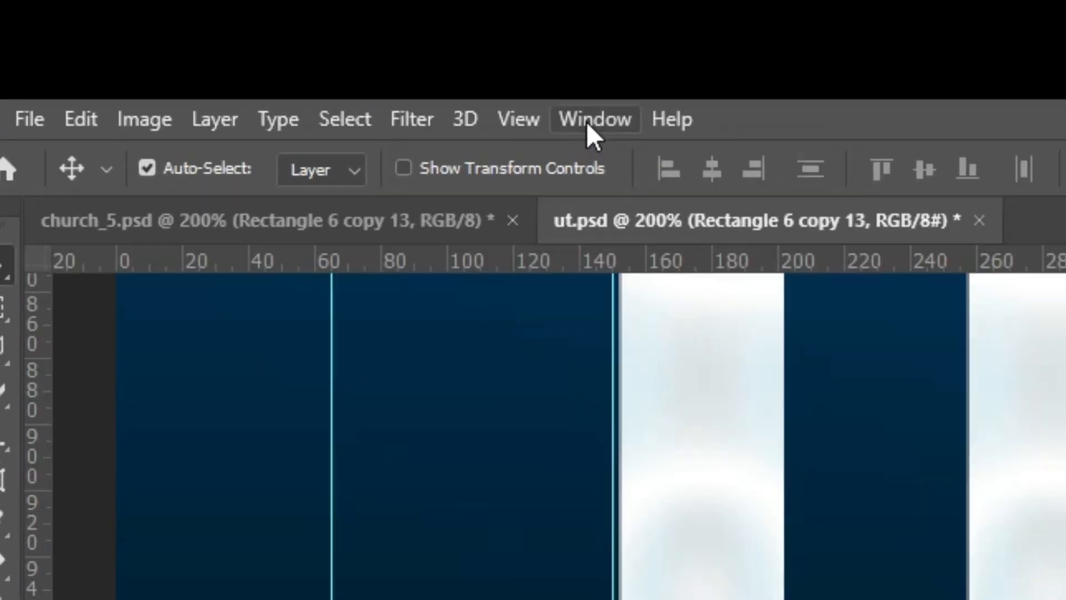
Fill the white rectangle below ENCOUNTER with the yellow-to-orange linear gradient preset
click(214, 6)
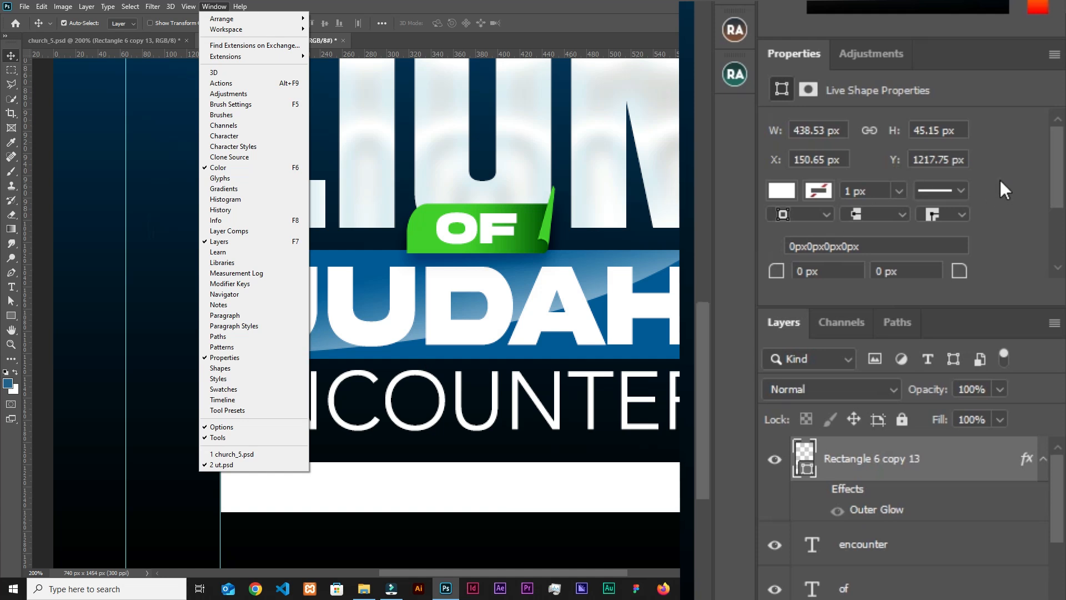
click(1001, 180)
click(781, 191)
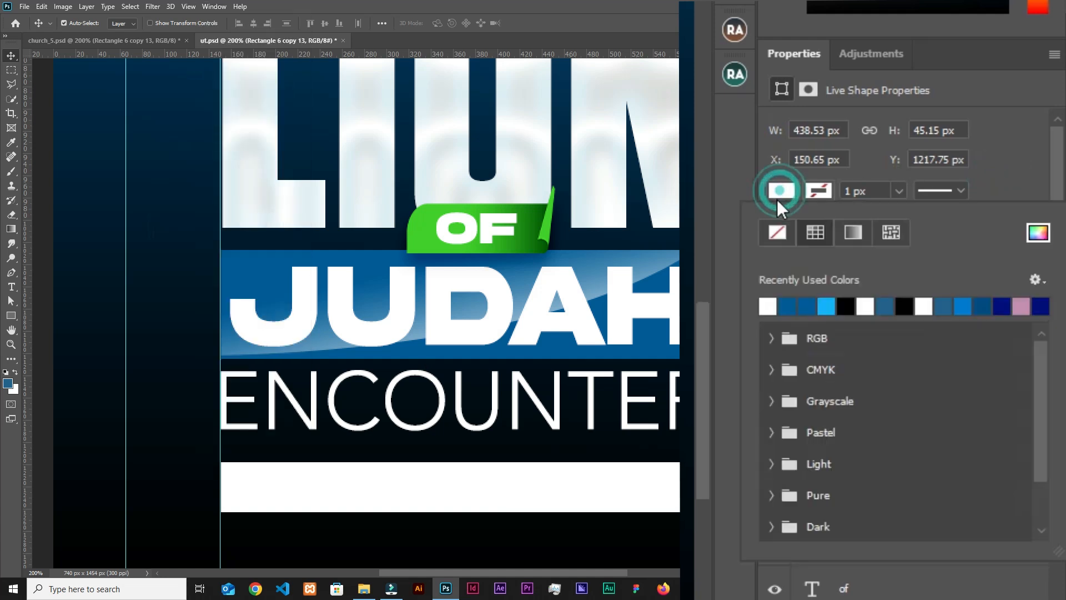
click(853, 233)
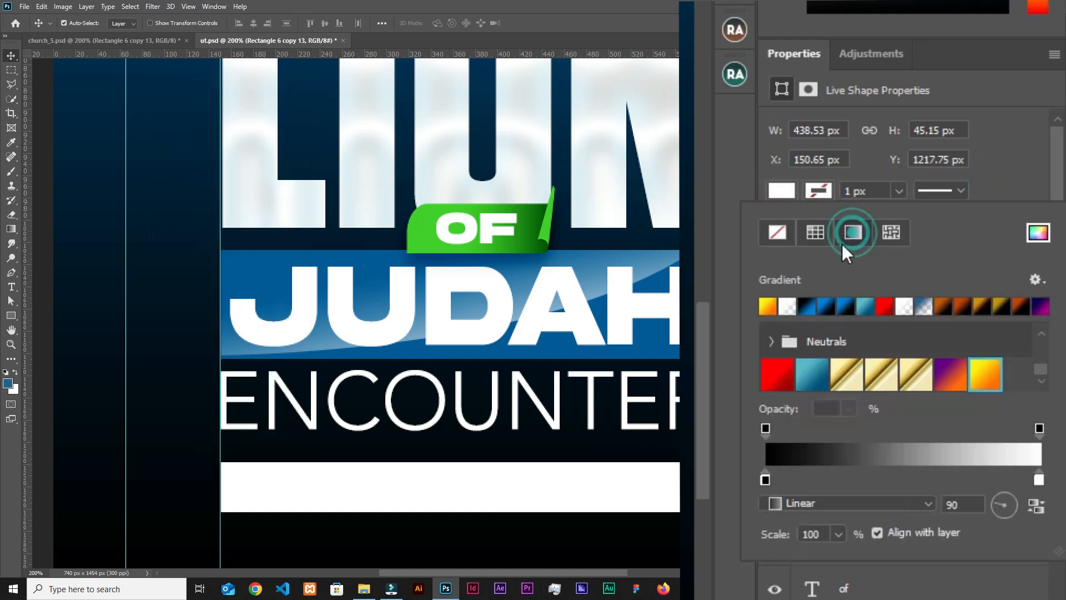
click(975, 388)
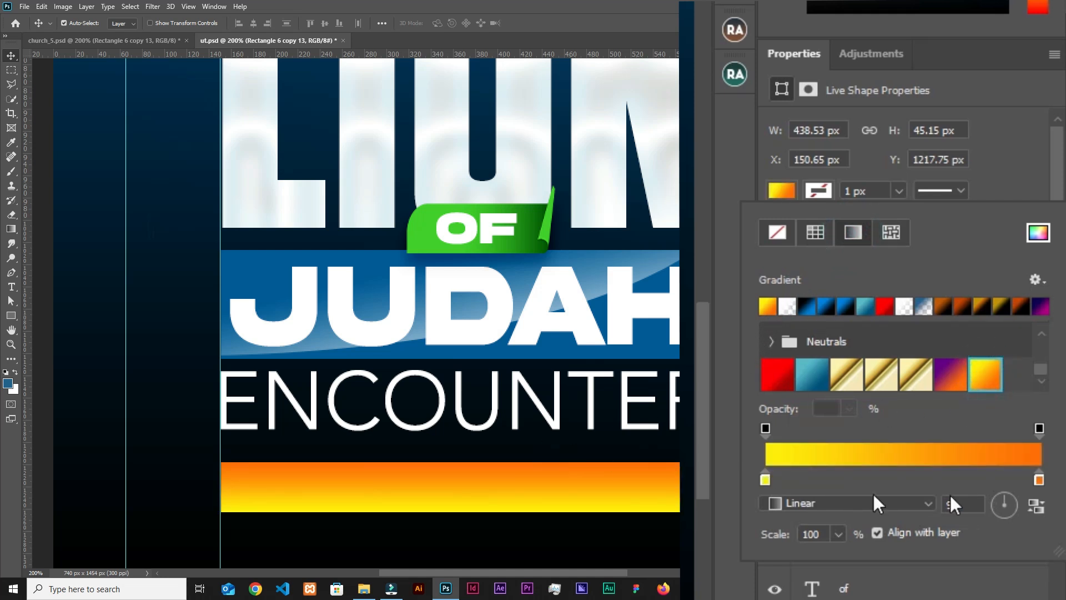
Set the rectangle's gradient angle to 180 degrees after trying 0
click(972, 500)
click(972, 500)
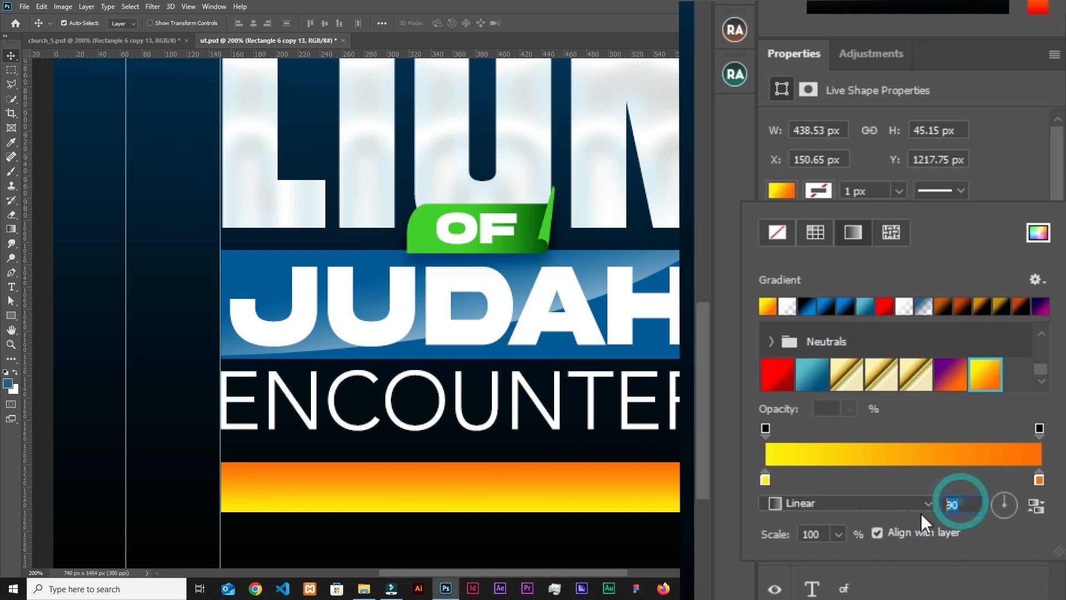
text(0)
click(968, 504)
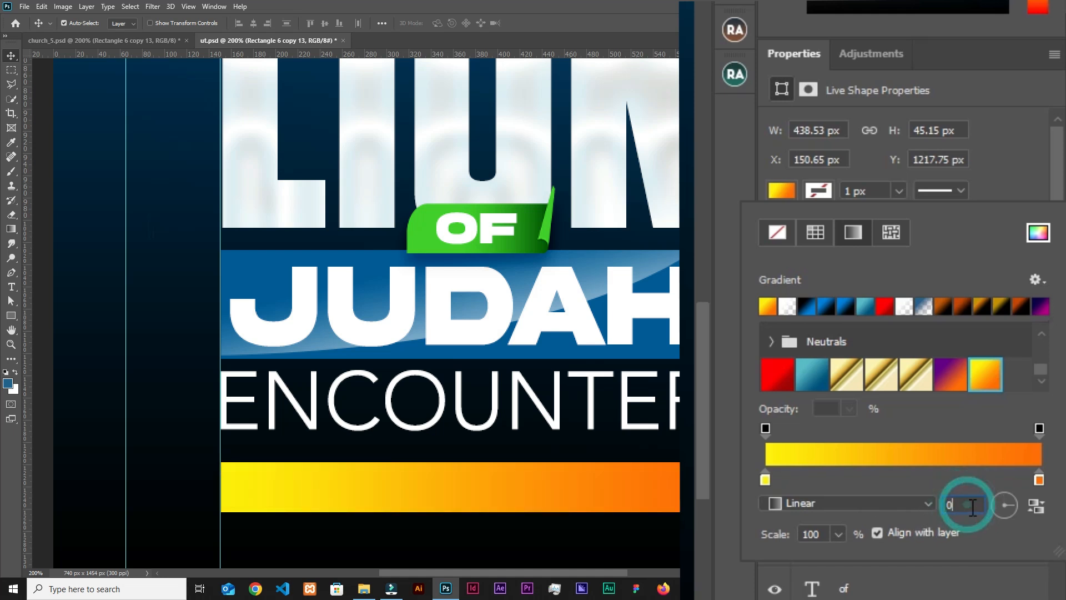
text(180)
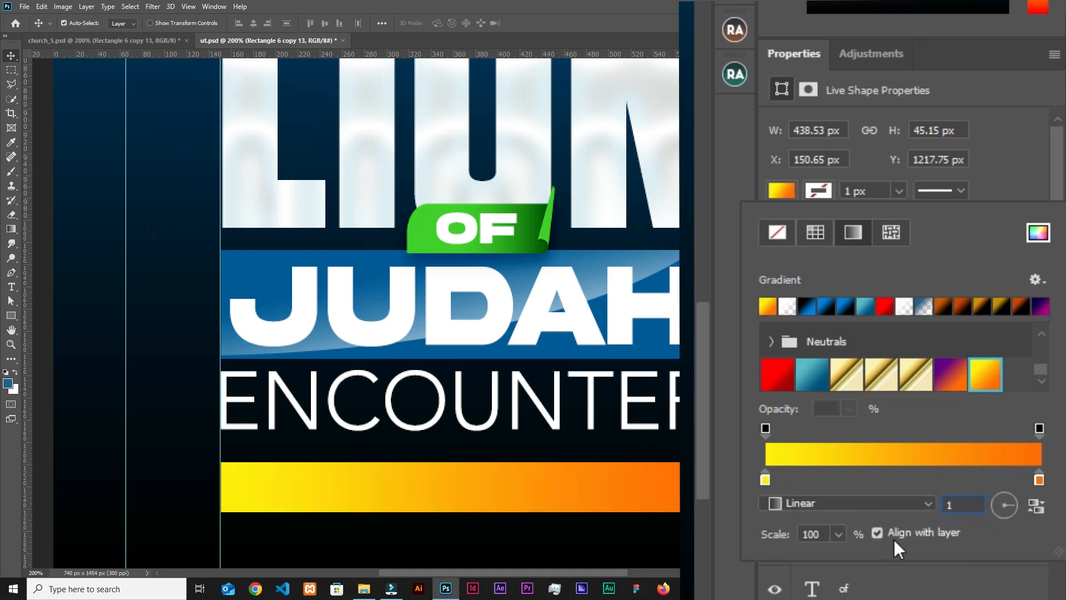
click(1001, 524)
Check the hex colours of the start and end stops in the wide bar's gradient
click(934, 457)
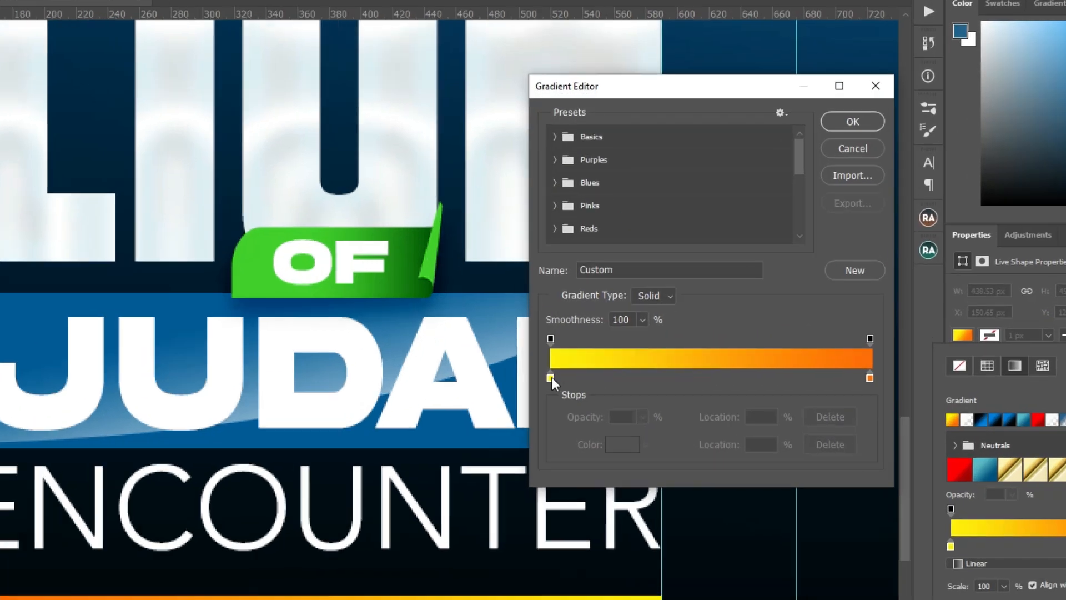
click(631, 310)
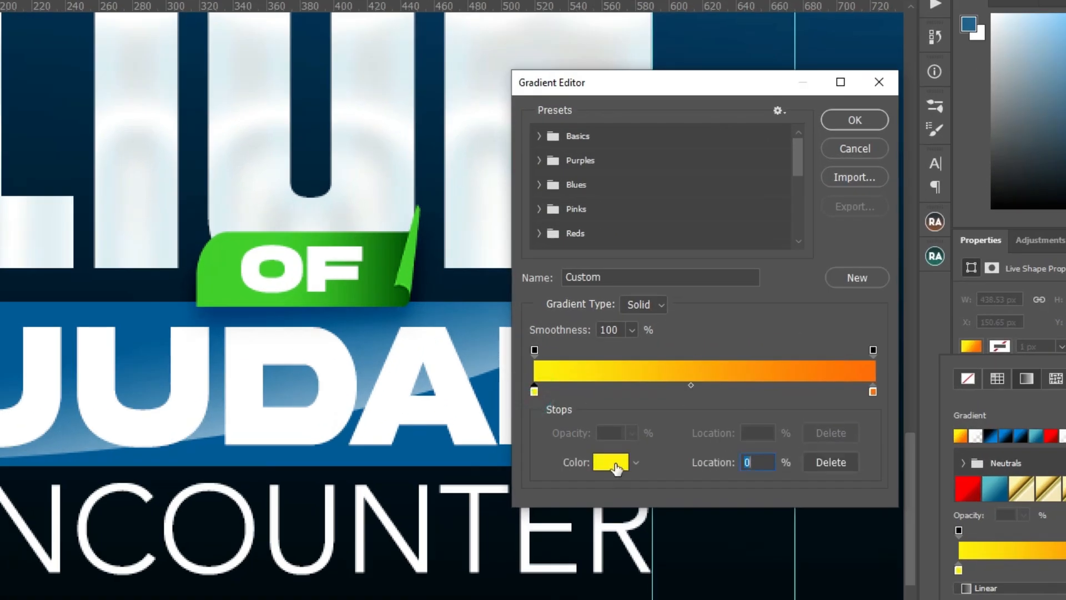
click(682, 356)
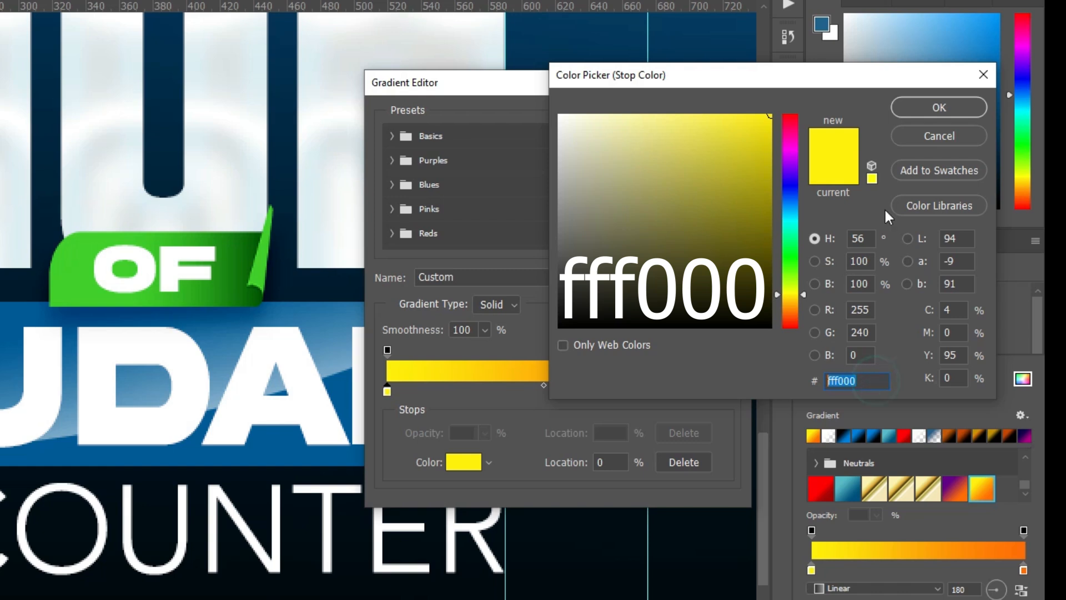
click(945, 107)
click(726, 392)
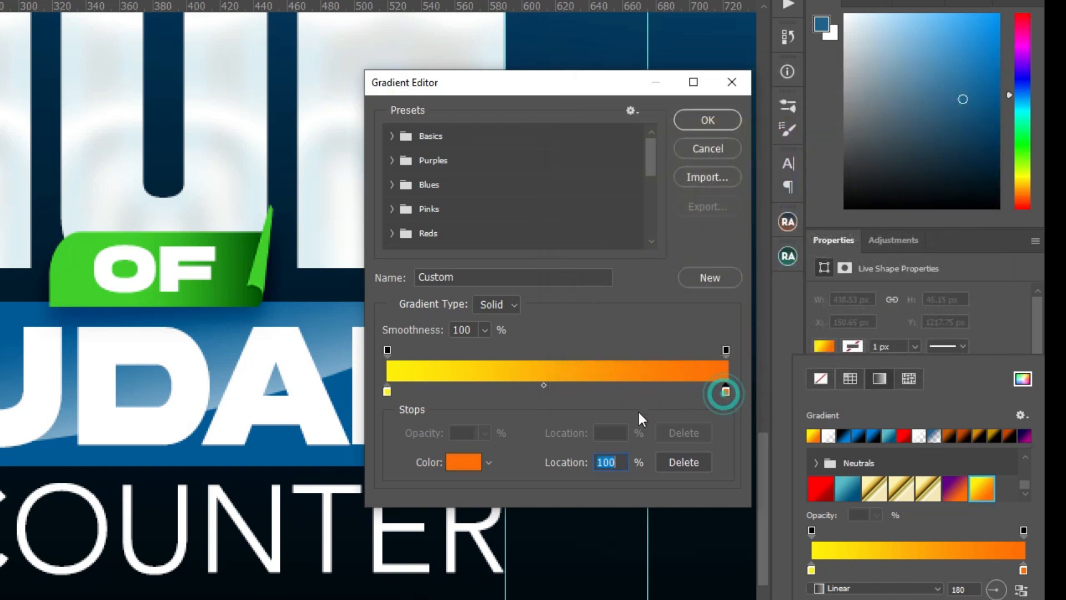
click(463, 462)
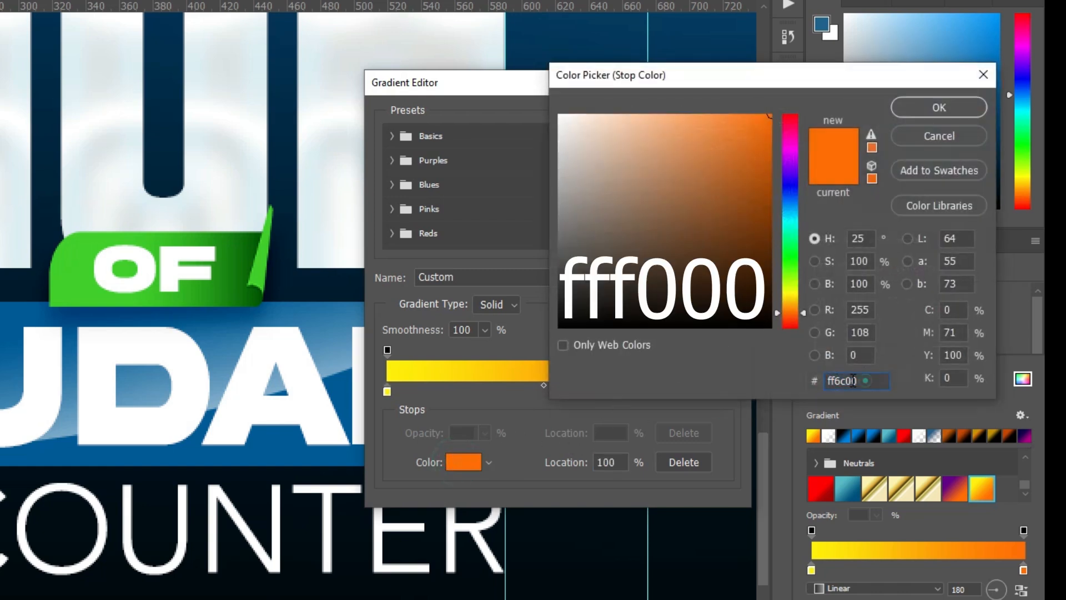
click(935, 111)
click(720, 122)
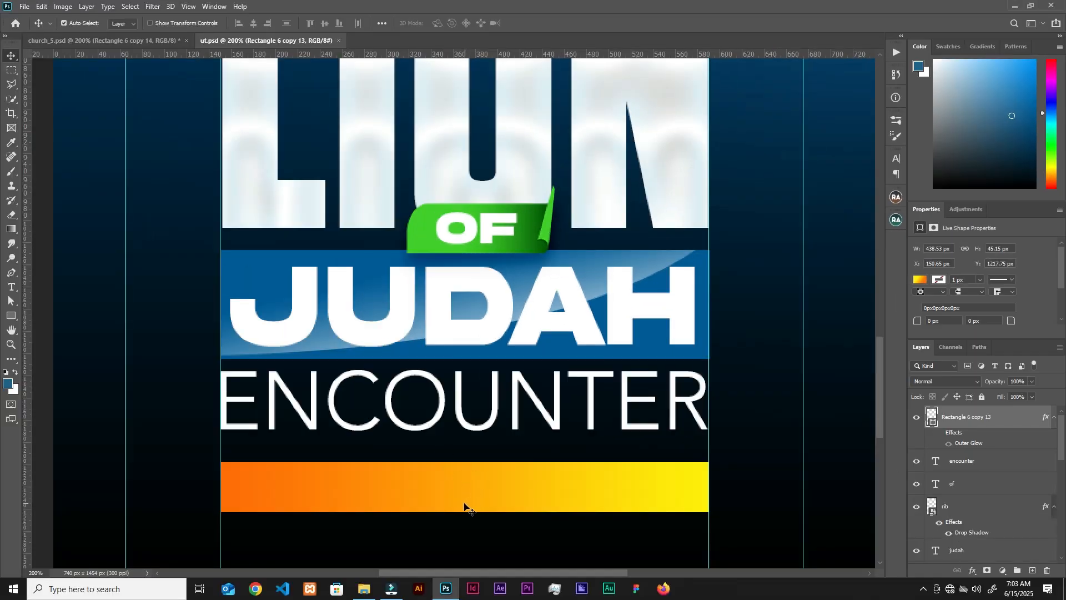
Duplicate the gradient bar, shrink the copy to about 94 by 26 px and centre it over the original bar's upper edge
key(ctrl+j)
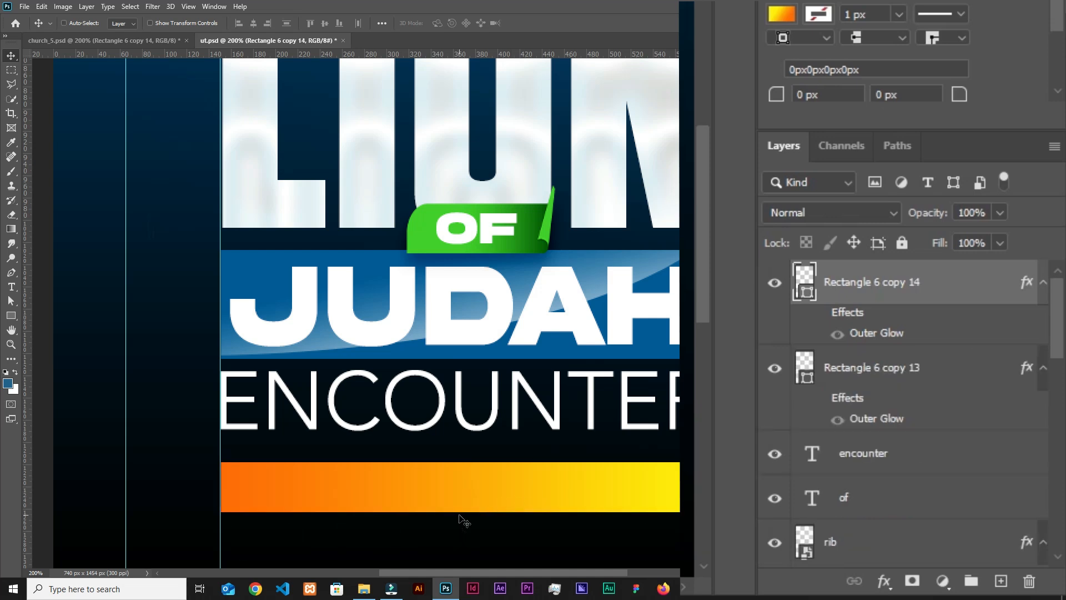
key(ctrl+t)
drag(705, 487, 538, 487)
drag(464, 512, 517, 461)
click(524, 23)
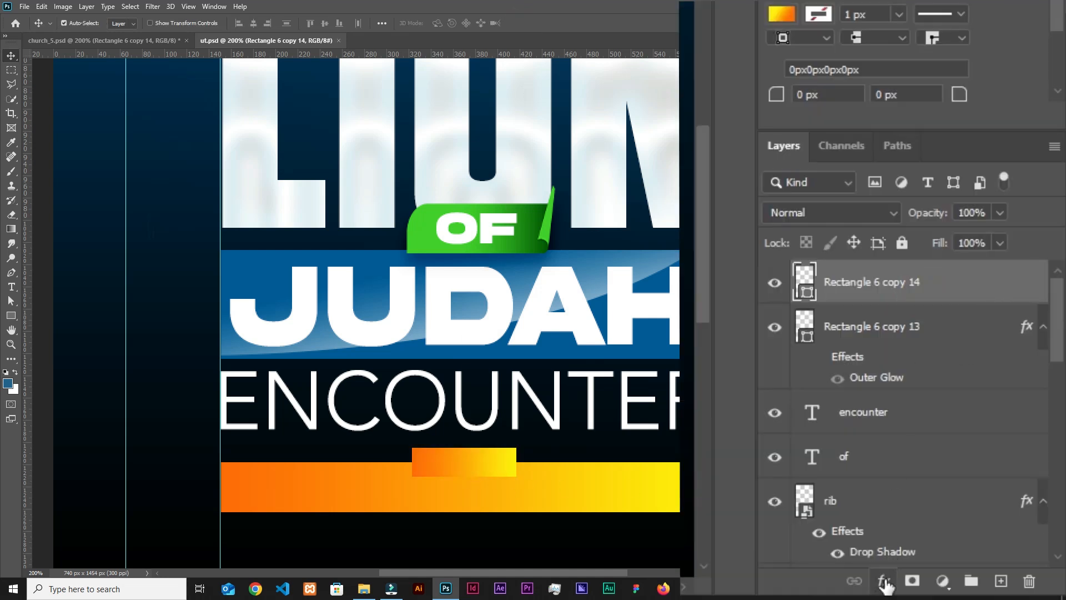
Add a black drop shadow to the small bar with 50% opacity, 90° angle, 3 px distance and 13 px size
click(884, 582)
click(921, 369)
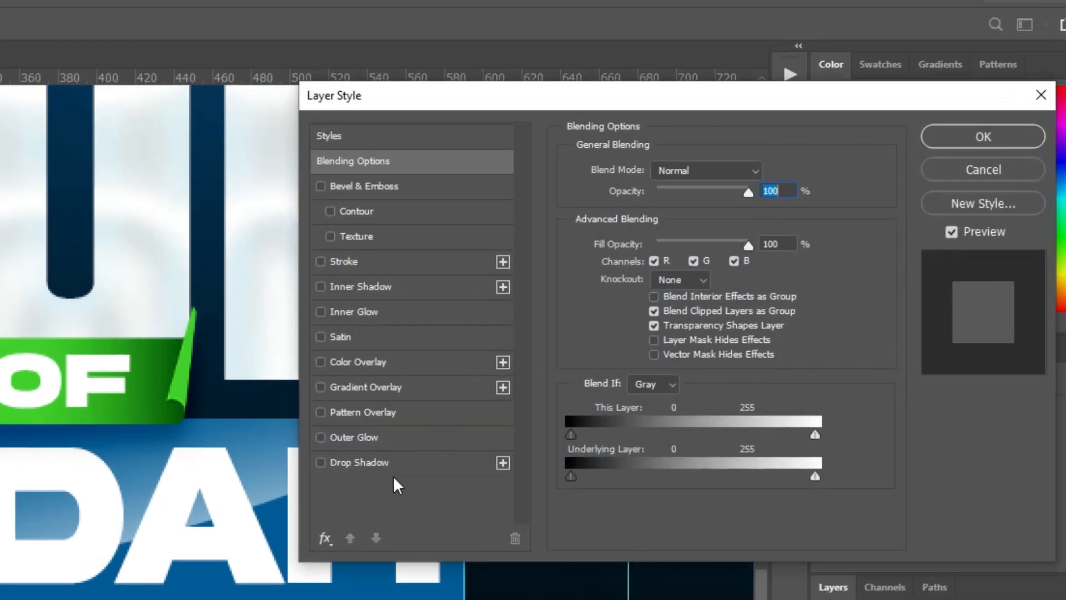
click(373, 461)
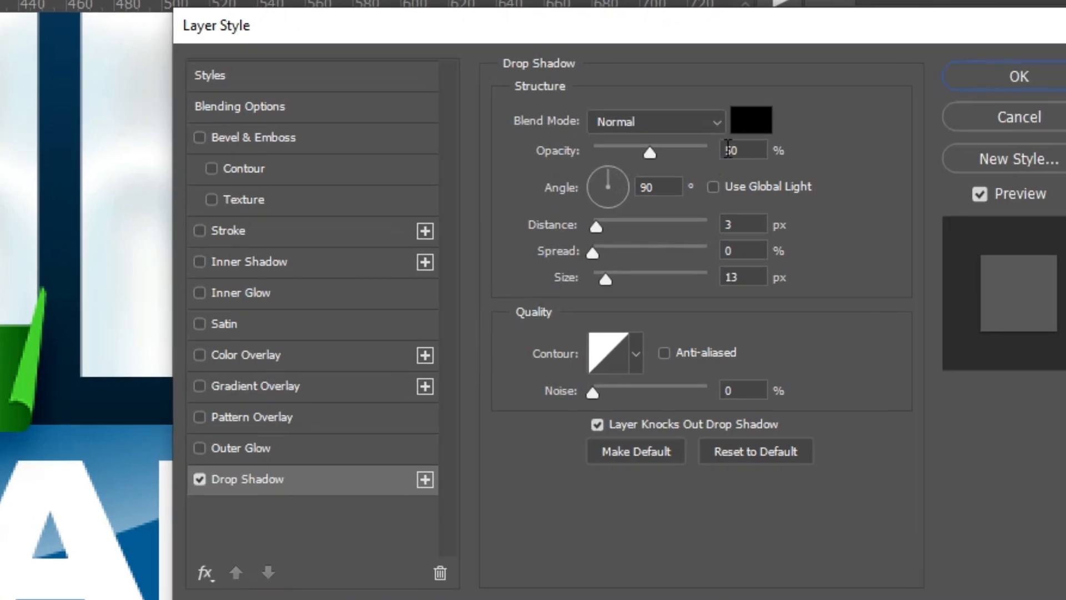
click(753, 196)
click(740, 220)
click(752, 275)
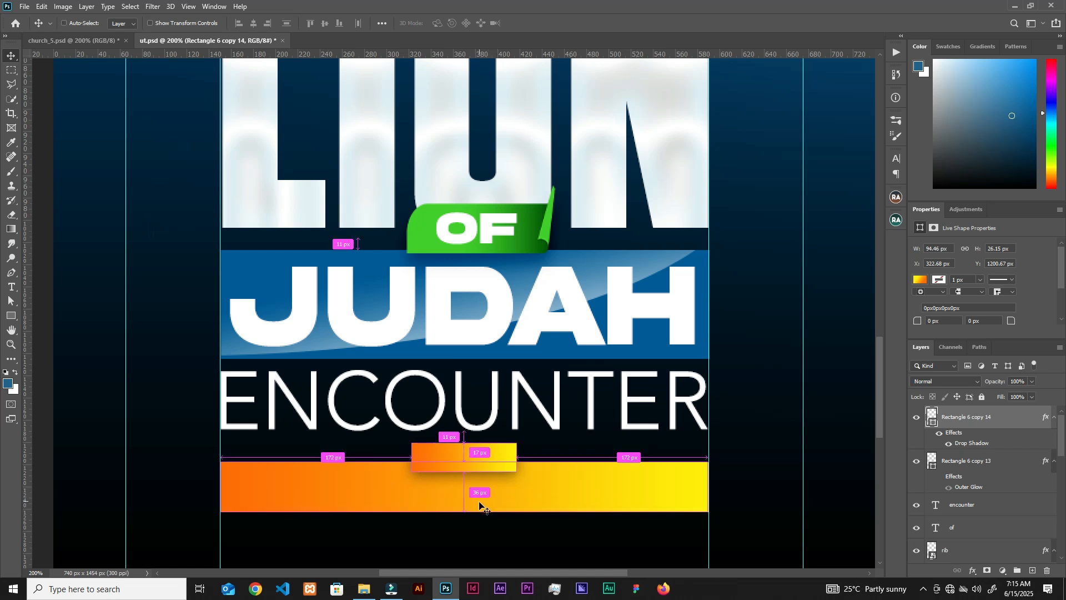
Add black THEME text on the small bar and THE BATTLE WILL BE LEGENDARY on the wide bar, and review their font settings
key(ctrl+z)
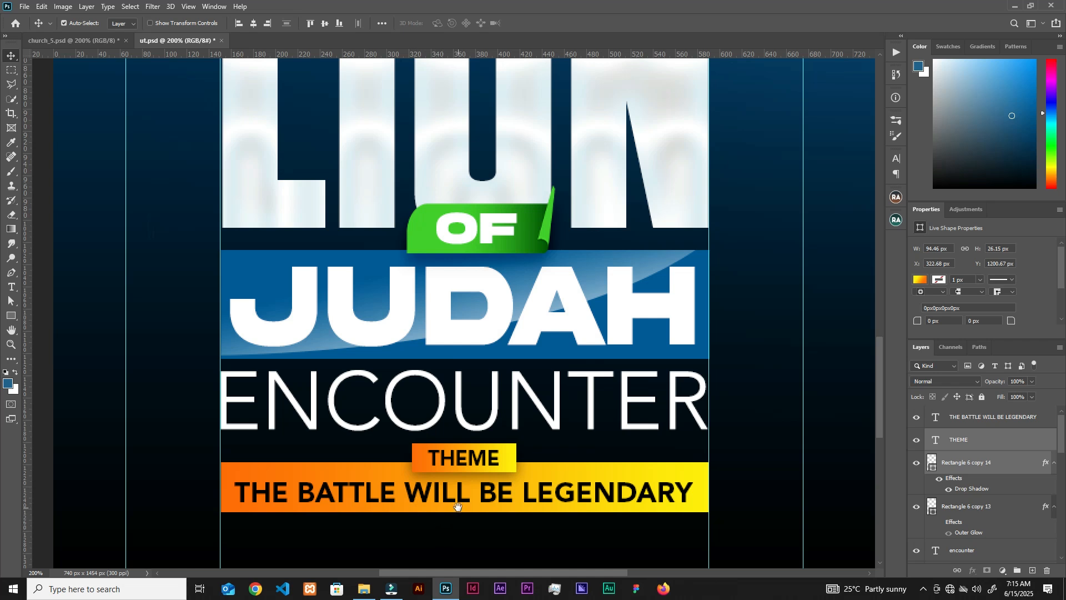
scroll(457, 505, down, 3)
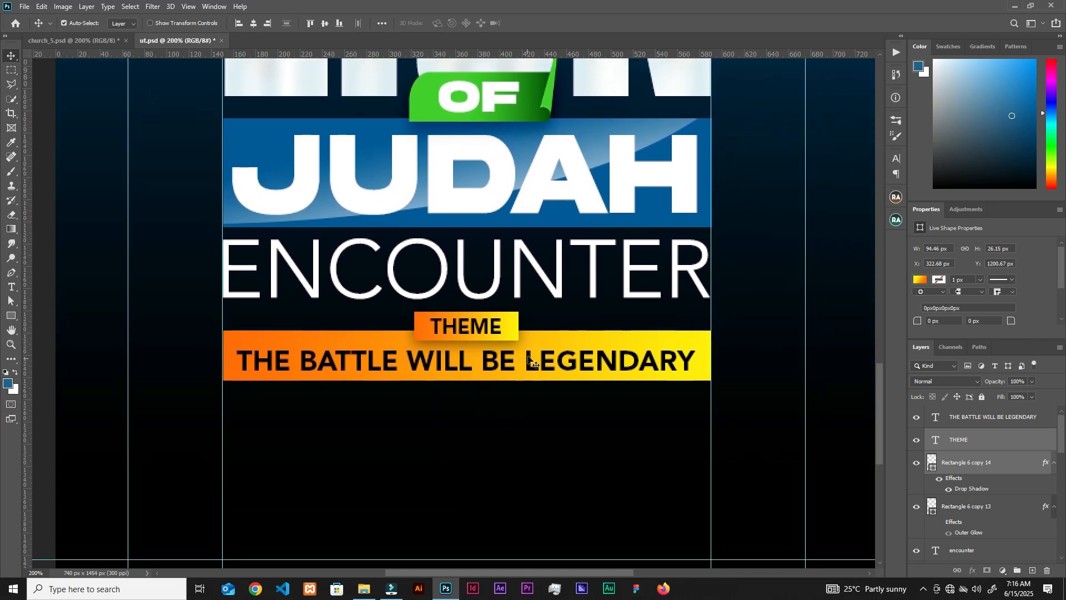
click(896, 160)
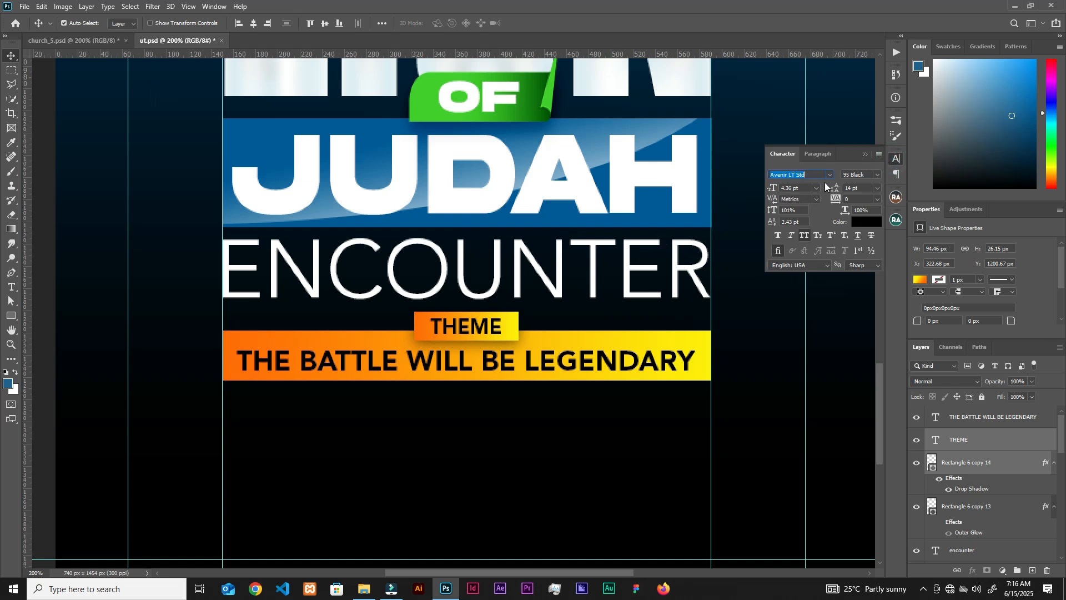
click(878, 174)
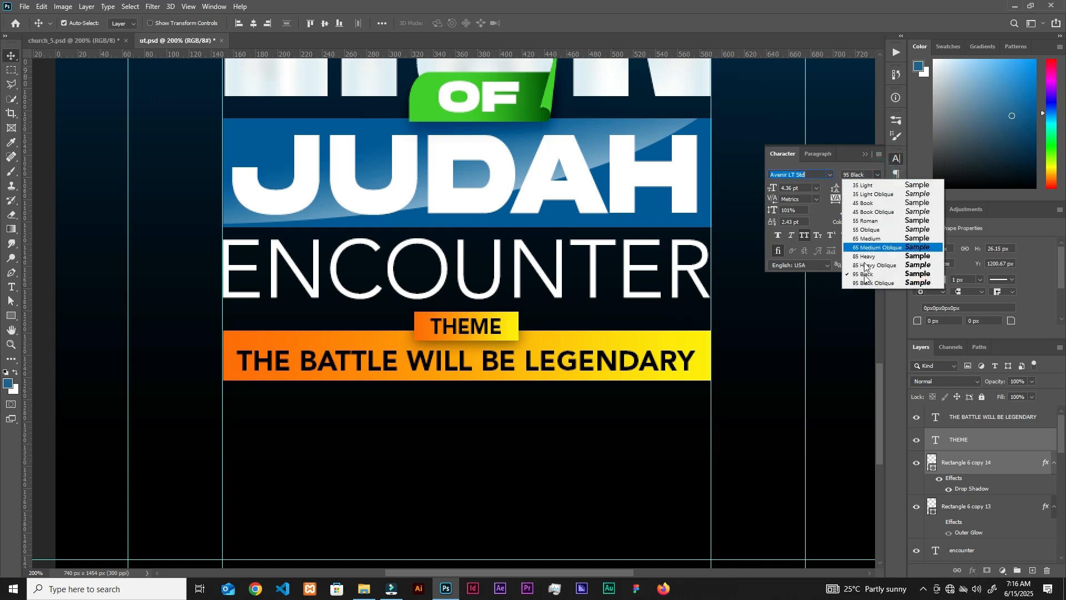
click(850, 166)
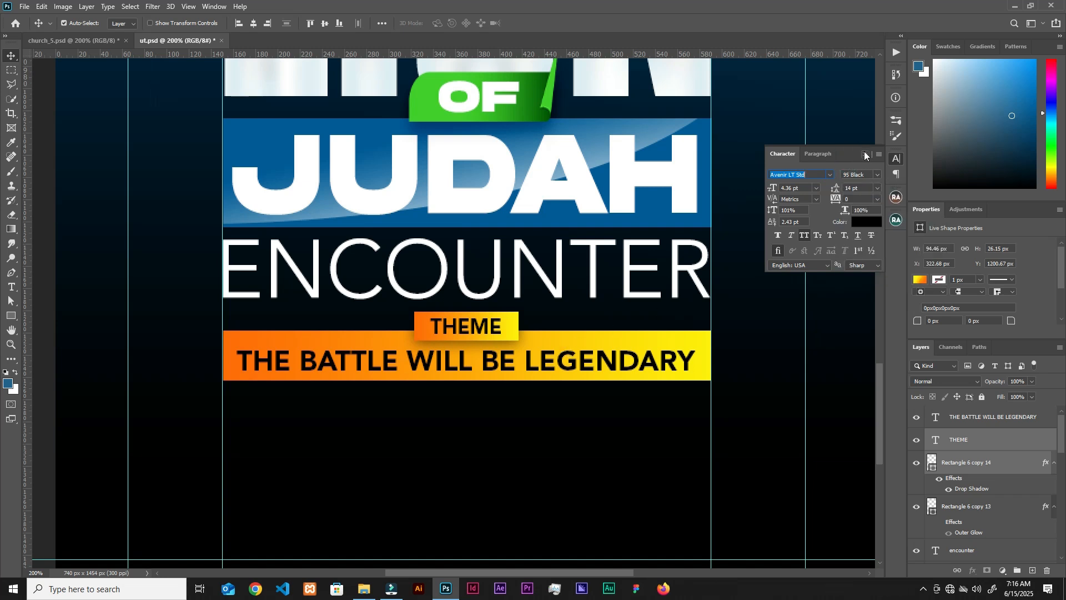
click(866, 154)
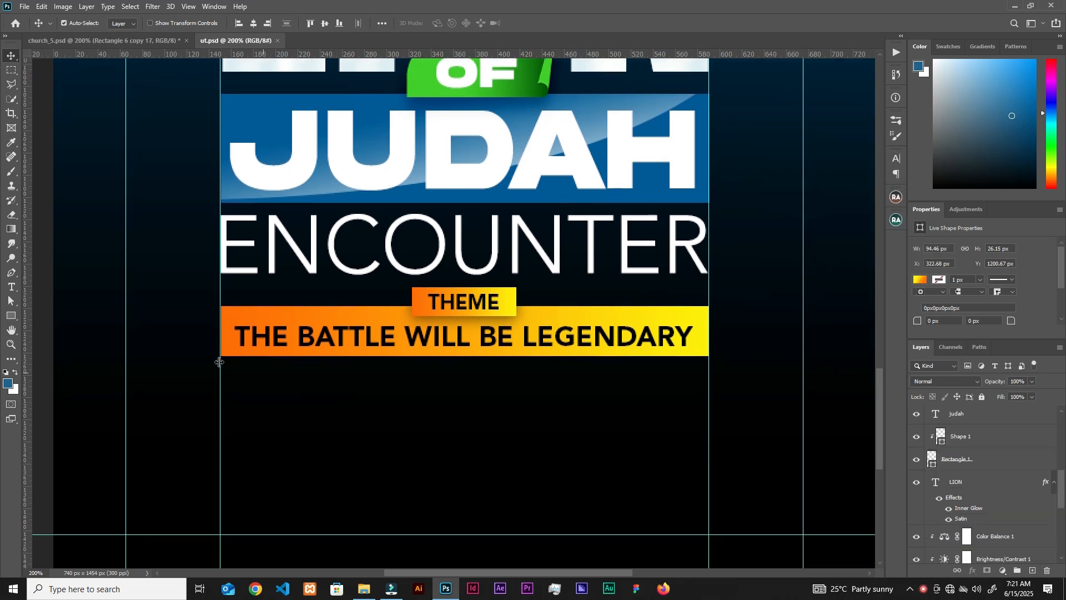
Draw a 49 by 49 px square below the theme bar against the left inner guide and fill it white
click(11, 316)
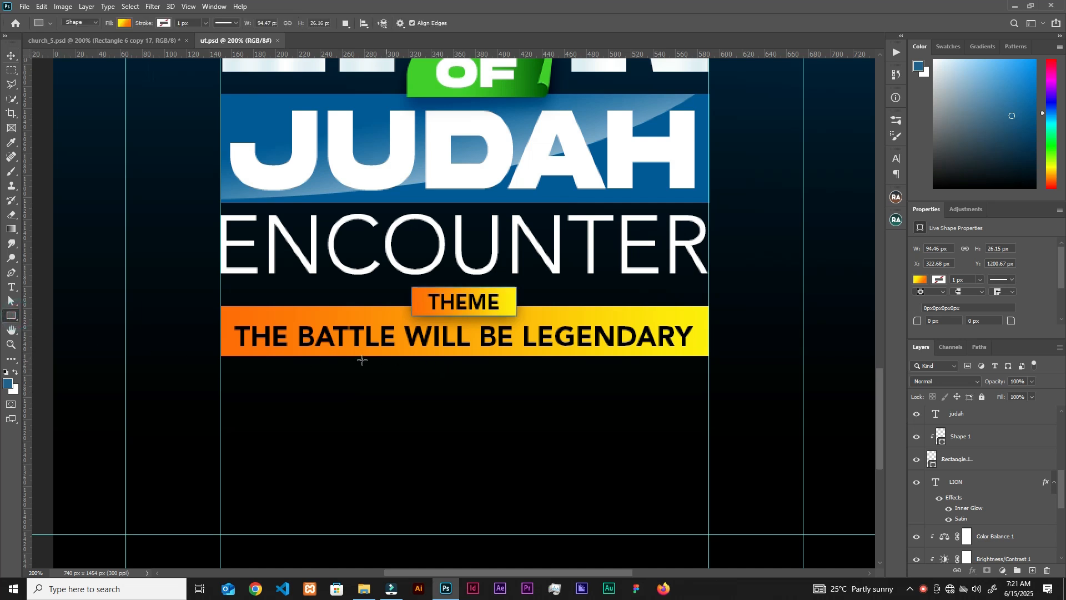
drag(220, 375, 294, 430)
double_click(933, 416)
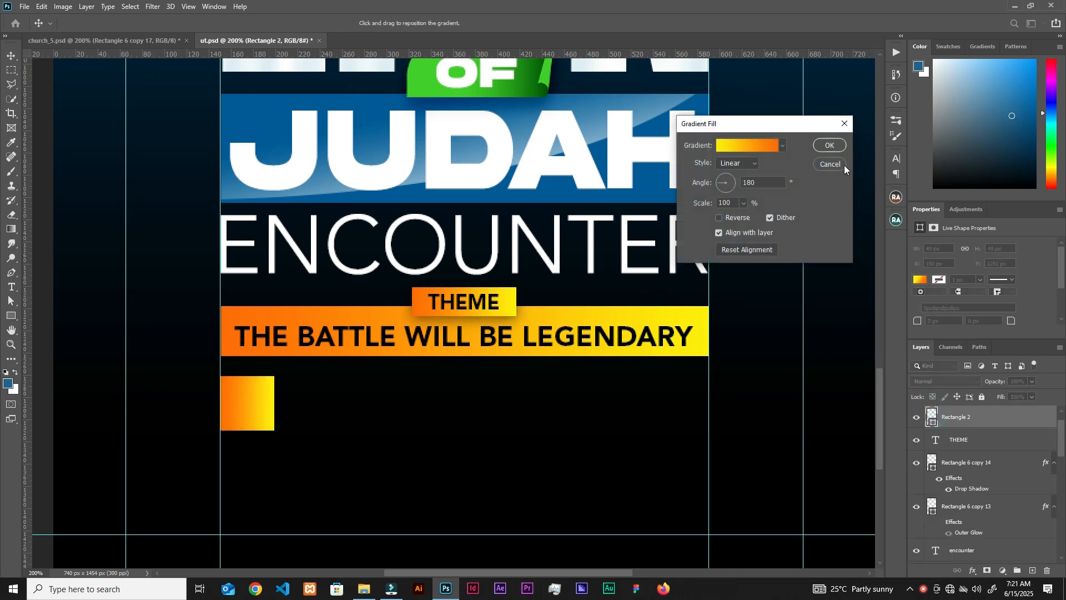
click(831, 163)
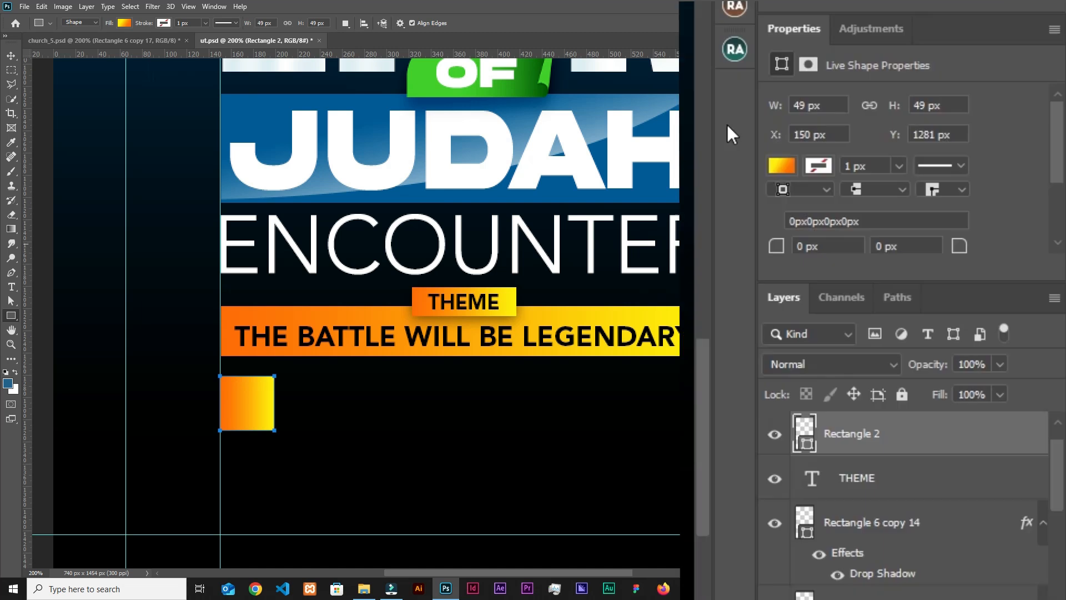
click(782, 165)
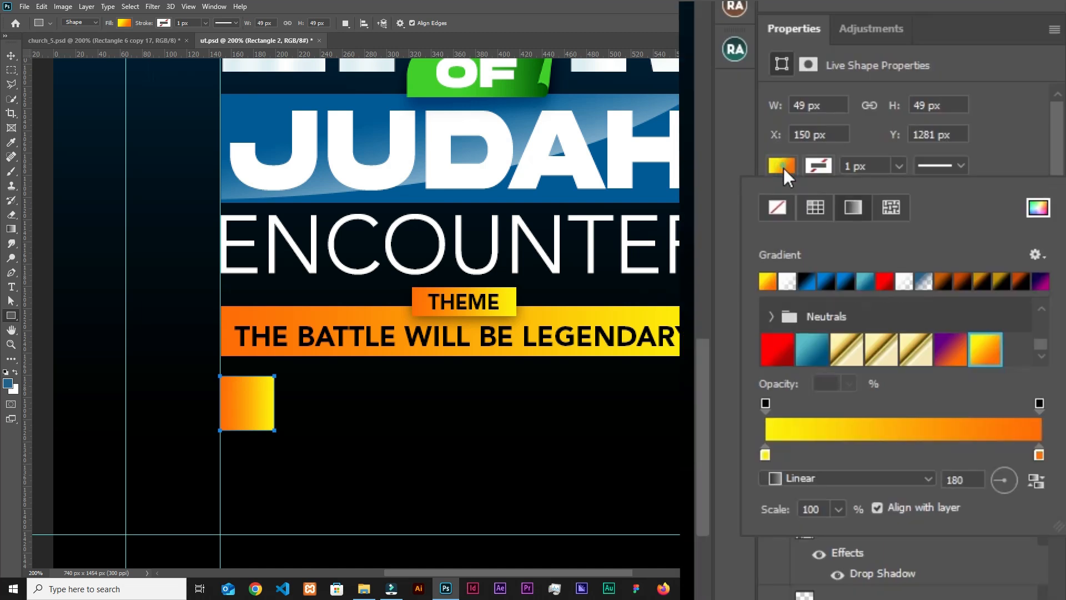
click(780, 206)
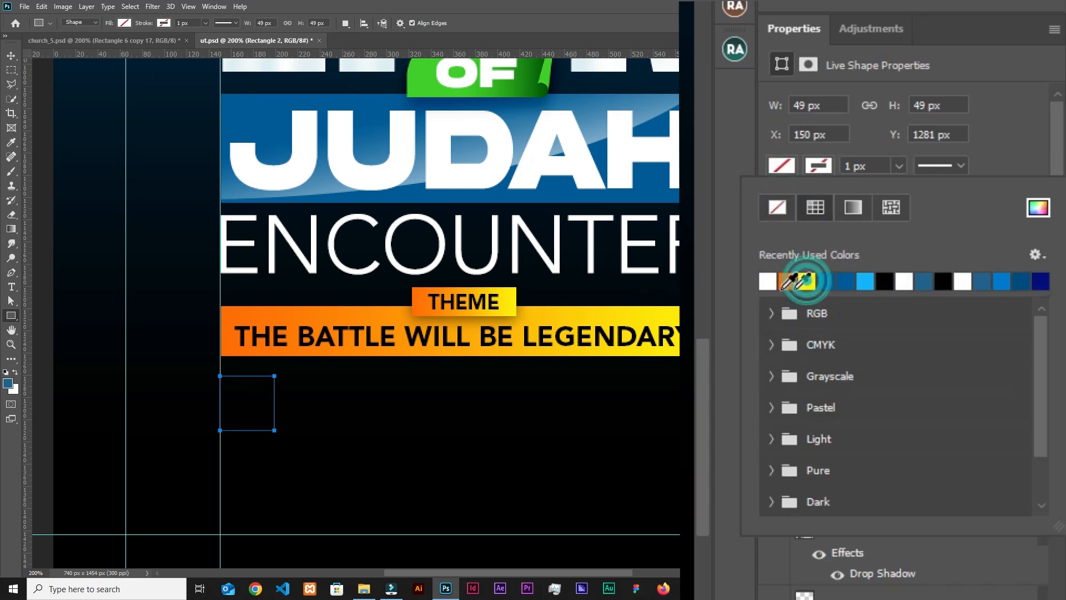
click(808, 280)
key(v)
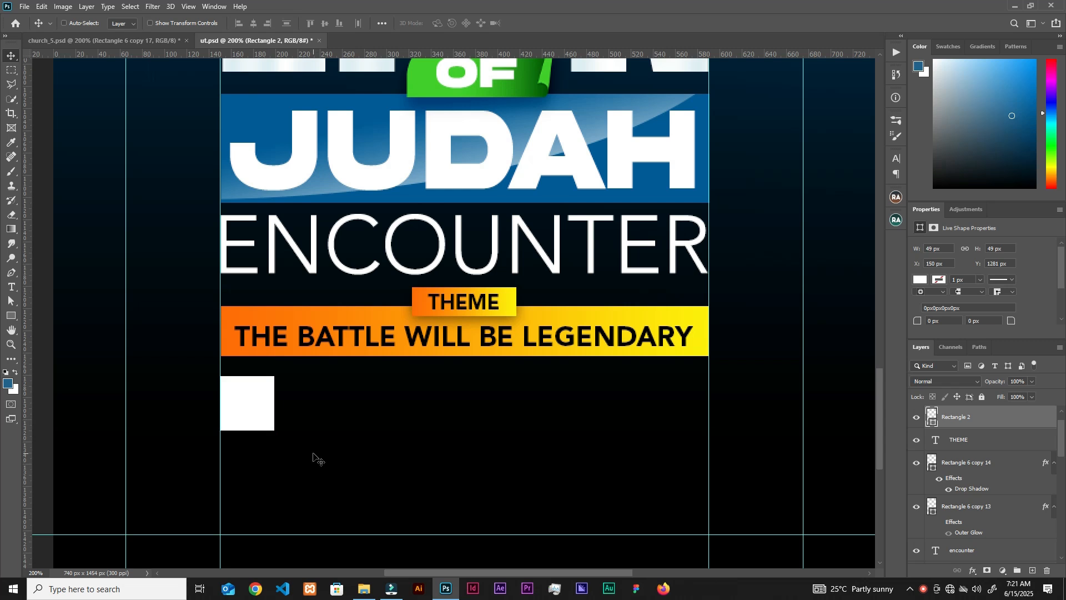
Duplicate the white square and stretch the copy rightward to about 188 px wide
key(ctrl+j)
key(ctrl+t)
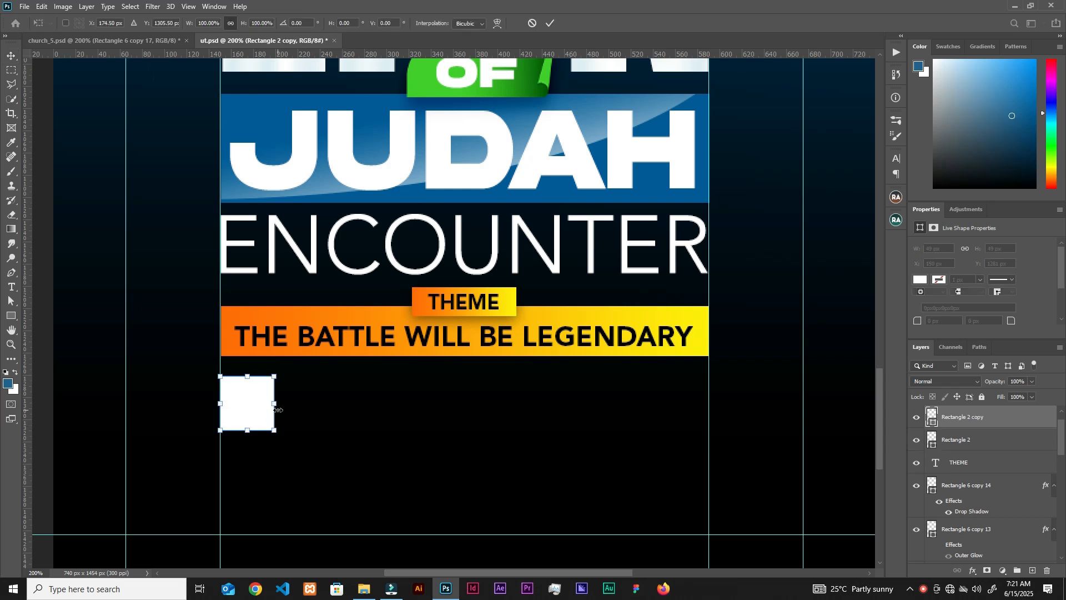
drag(274, 403, 428, 416)
click(550, 25)
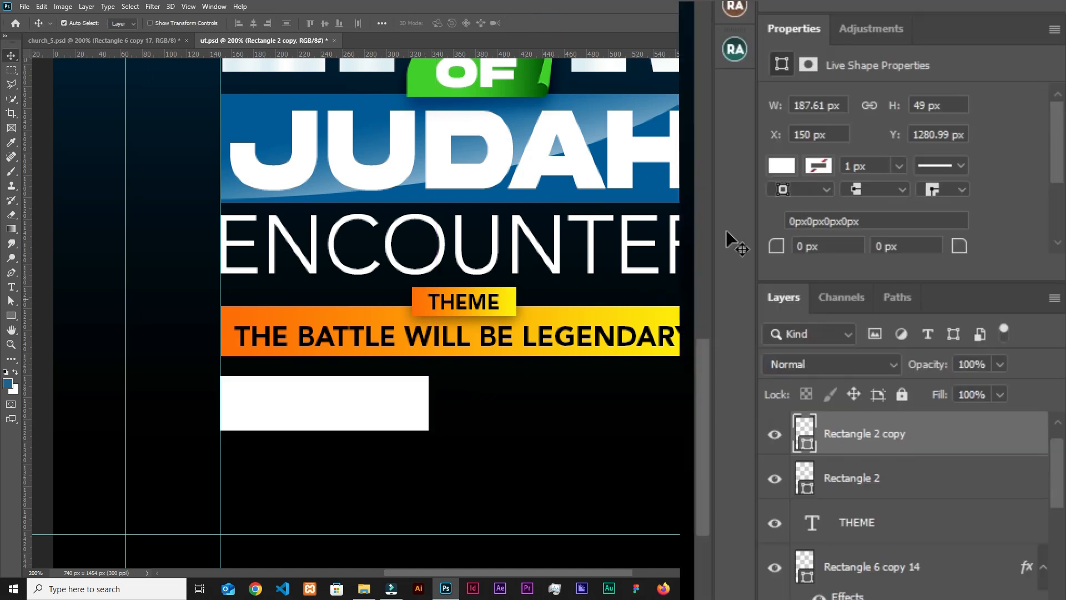
Remove the widened rectangle's fill and give it a white 1 px stroke
click(784, 165)
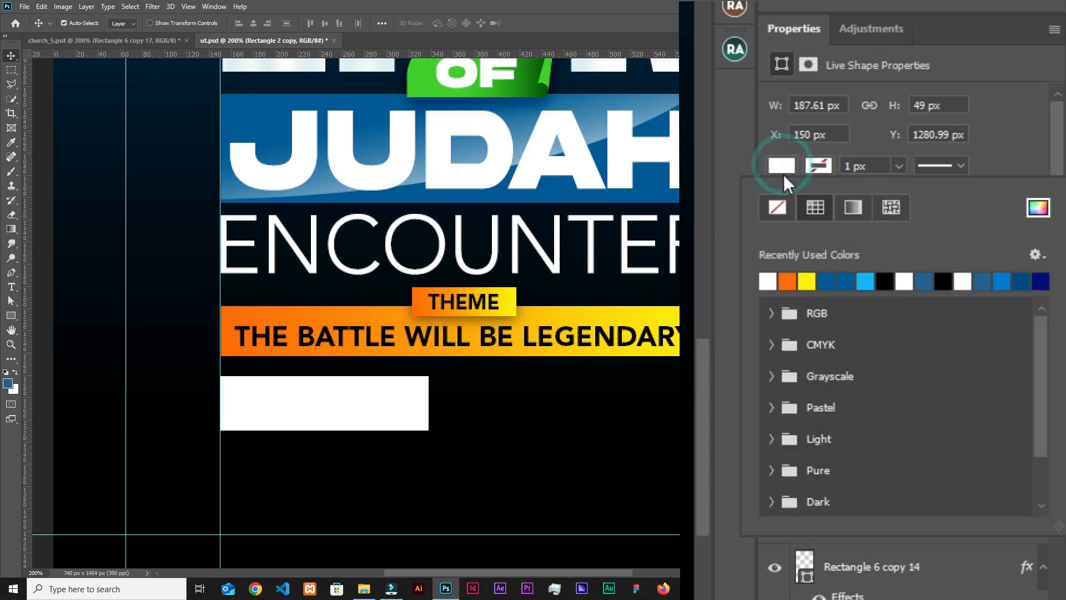
click(778, 207)
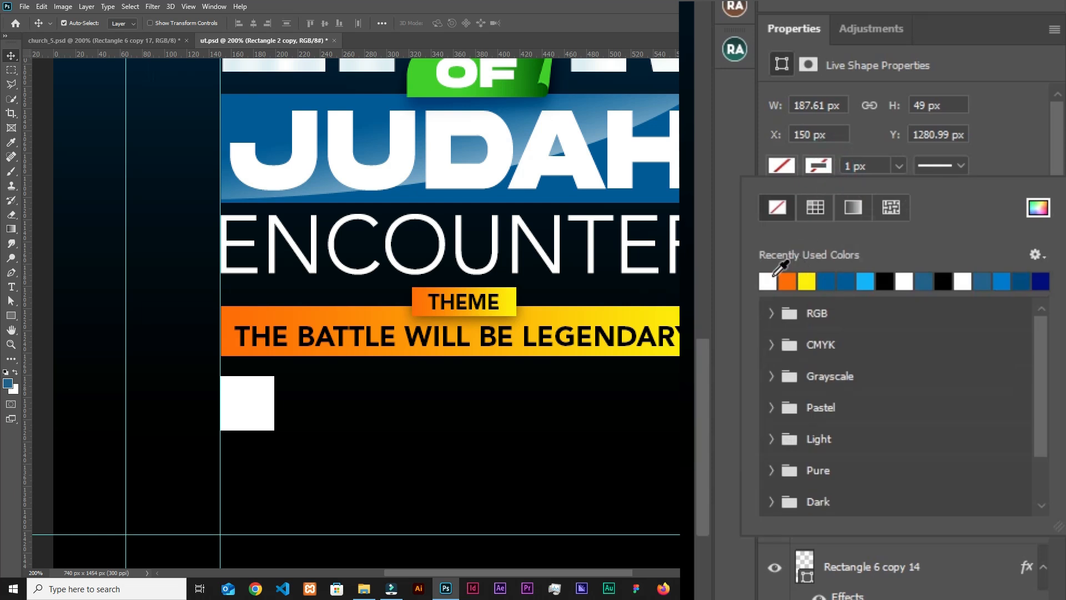
click(768, 281)
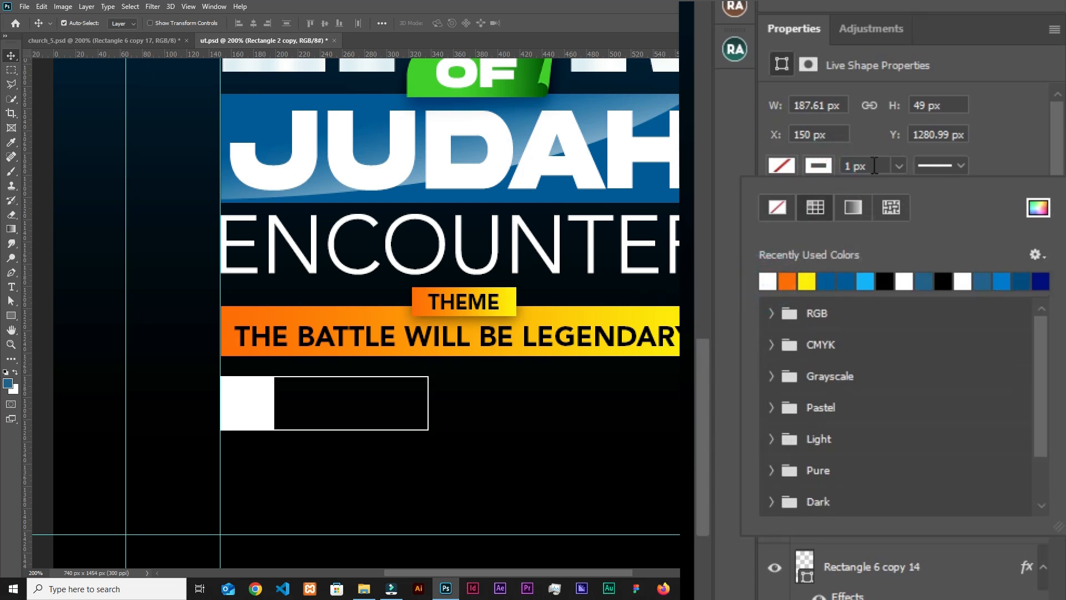
click(876, 168)
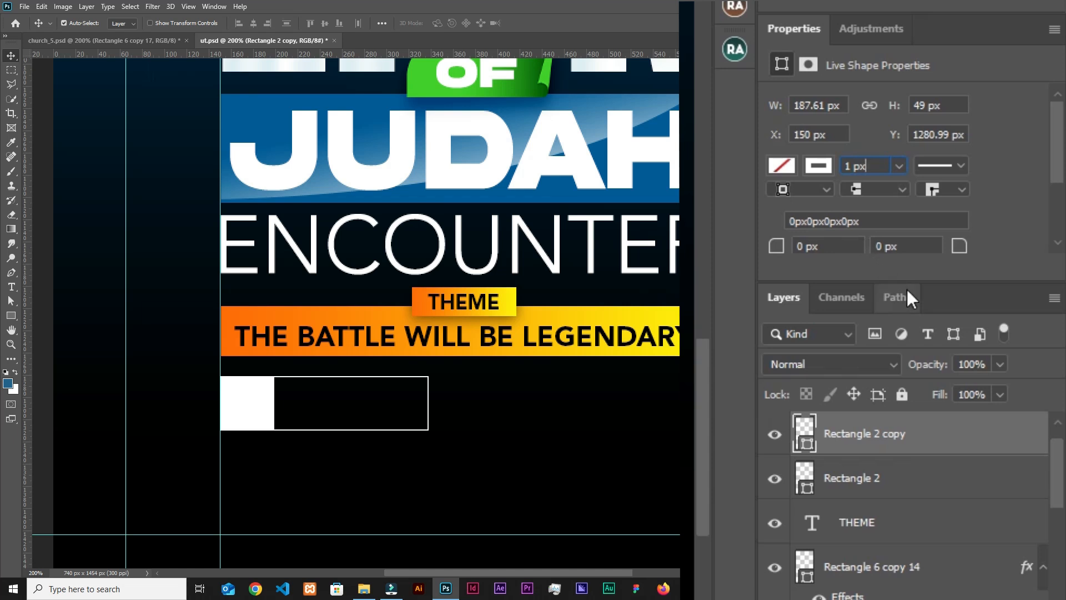
drag(909, 281, 897, 319)
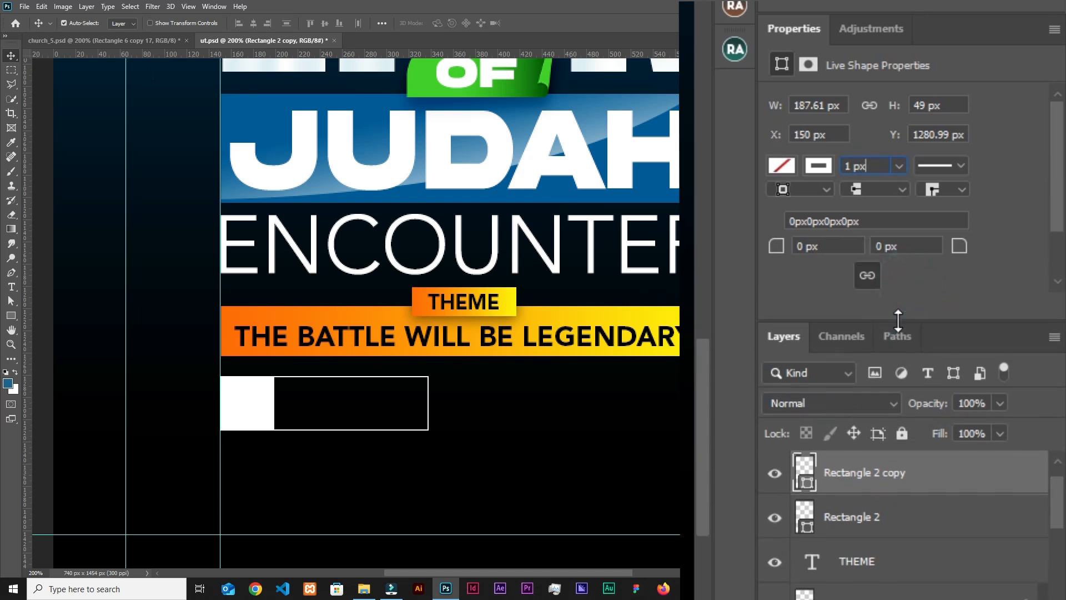
drag(996, 204, 996, 167)
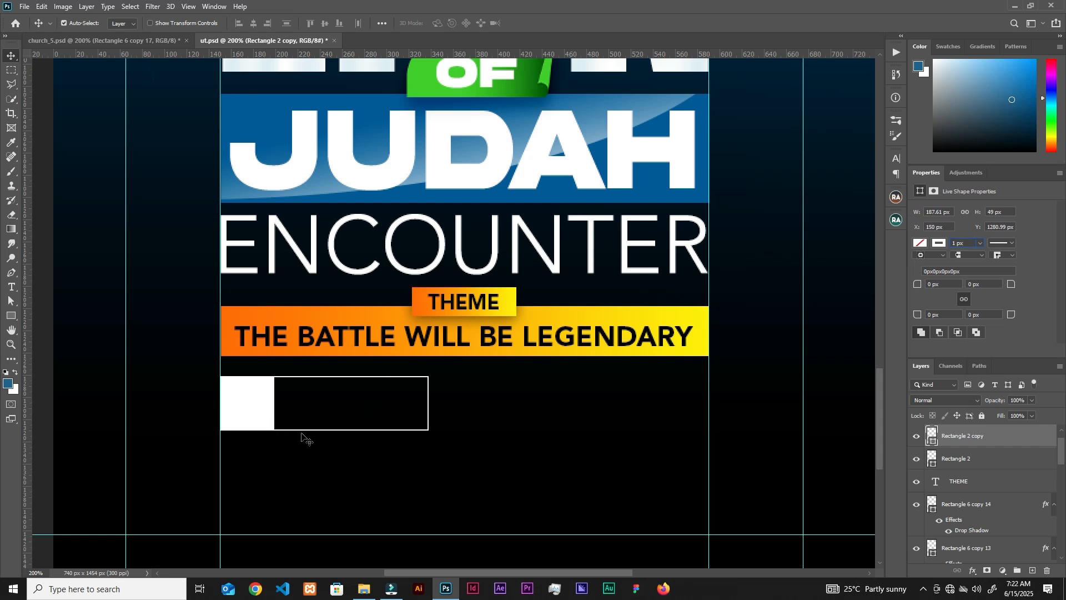
Place the time clock icon from the resources folder inside the white square at about 39 by 39 px
click(365, 588)
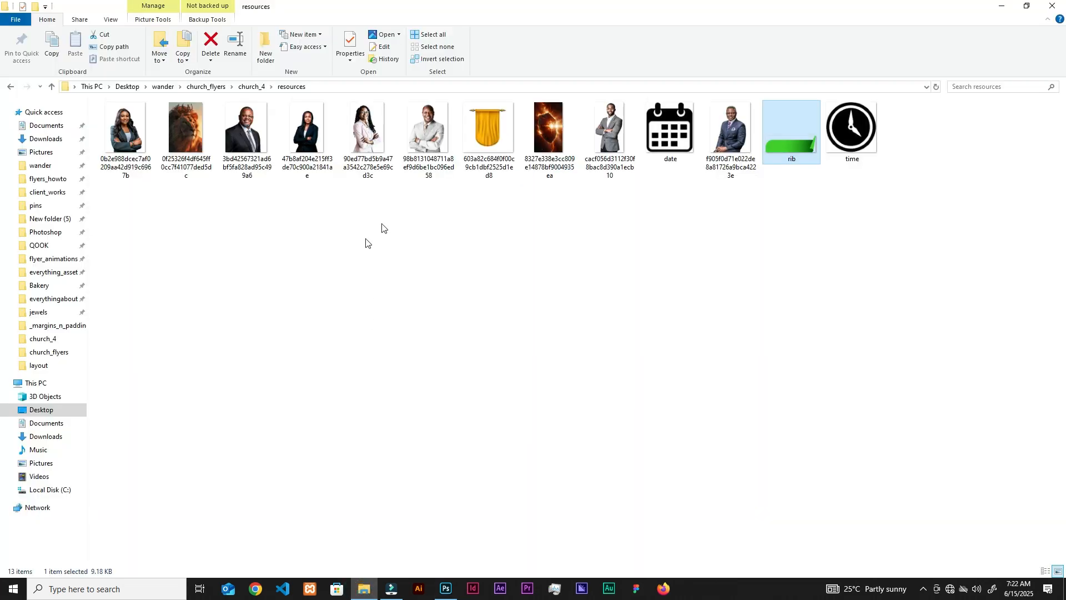
drag(833, 150, 332, 362)
click(531, 24)
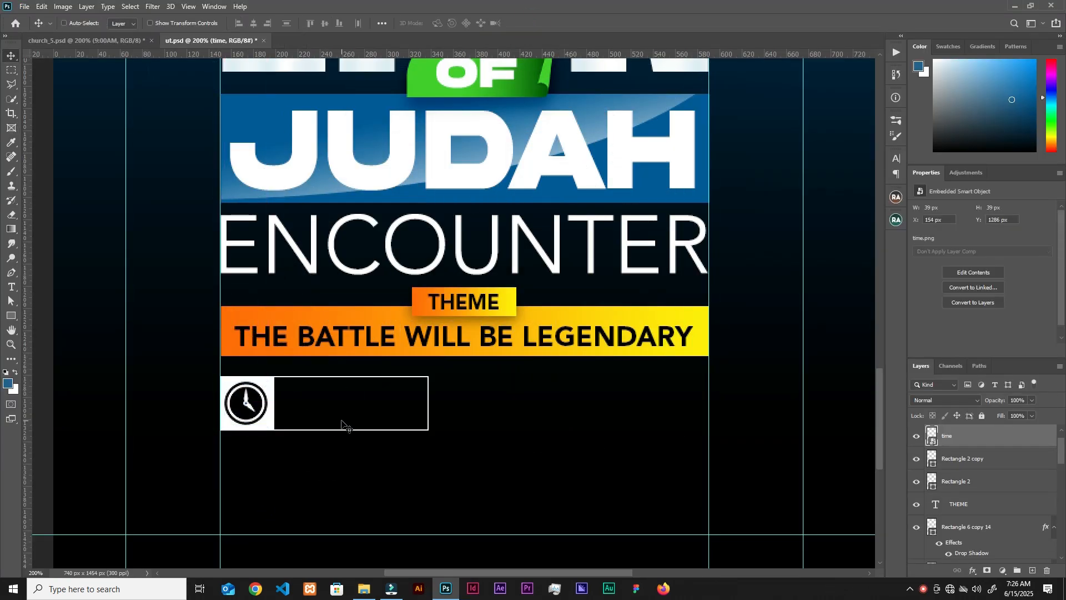
Paste the 9:00AM text, the calendar box with 14TH JUN 2025, the outlined venue box and the enquiries phone line below the theme bar
key(ctrl+shift+v)
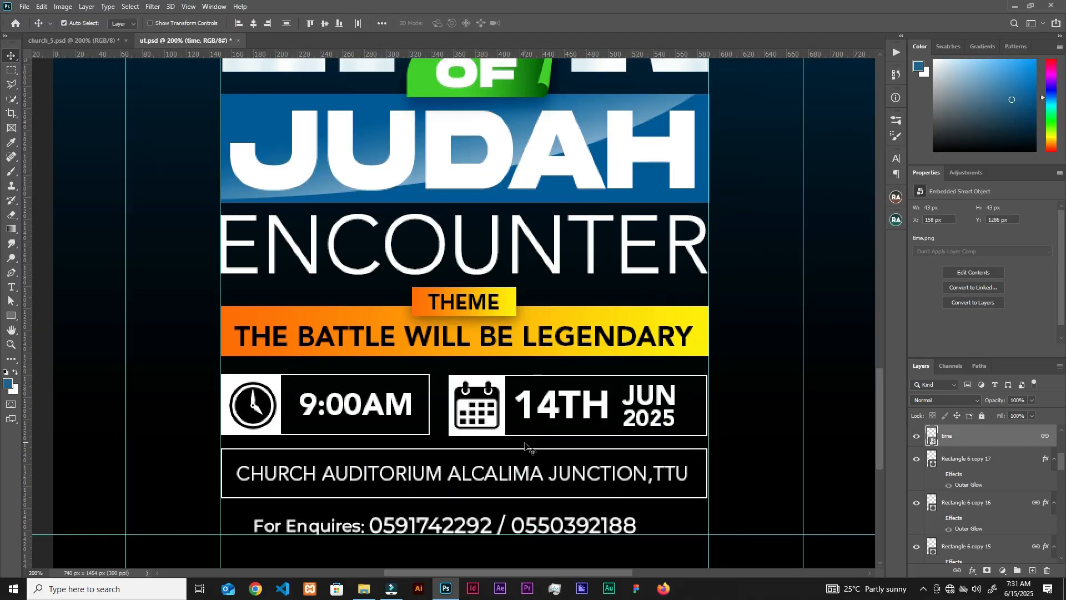
key(ctrl+minus)
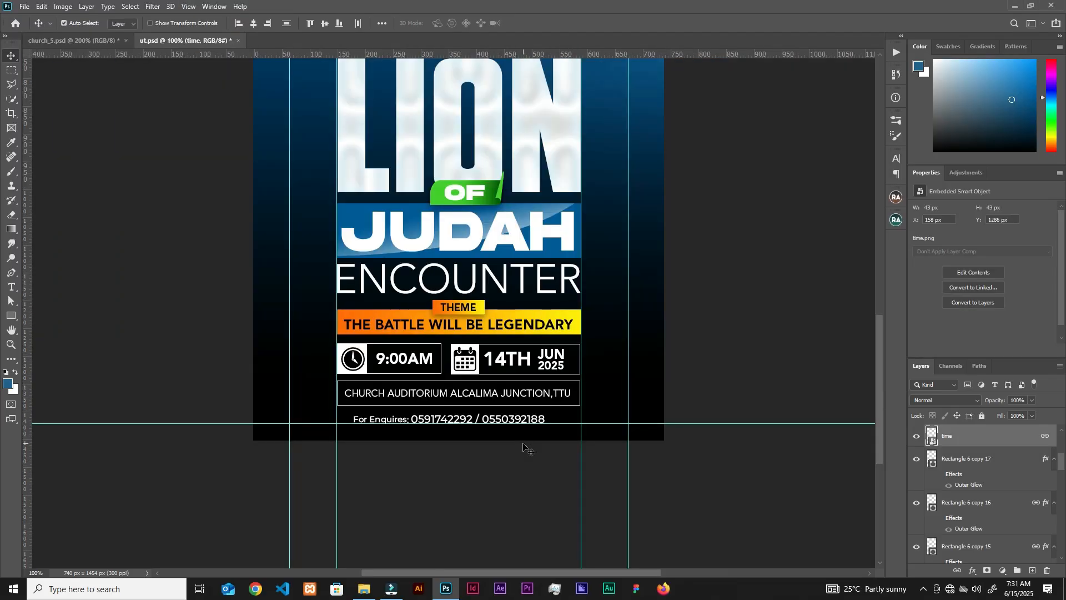
Examine the flyer's full layout, from the portraits and lion imagery down to the title and event details
key(ctrl+minus)
scroll(516, 356, up, 10)
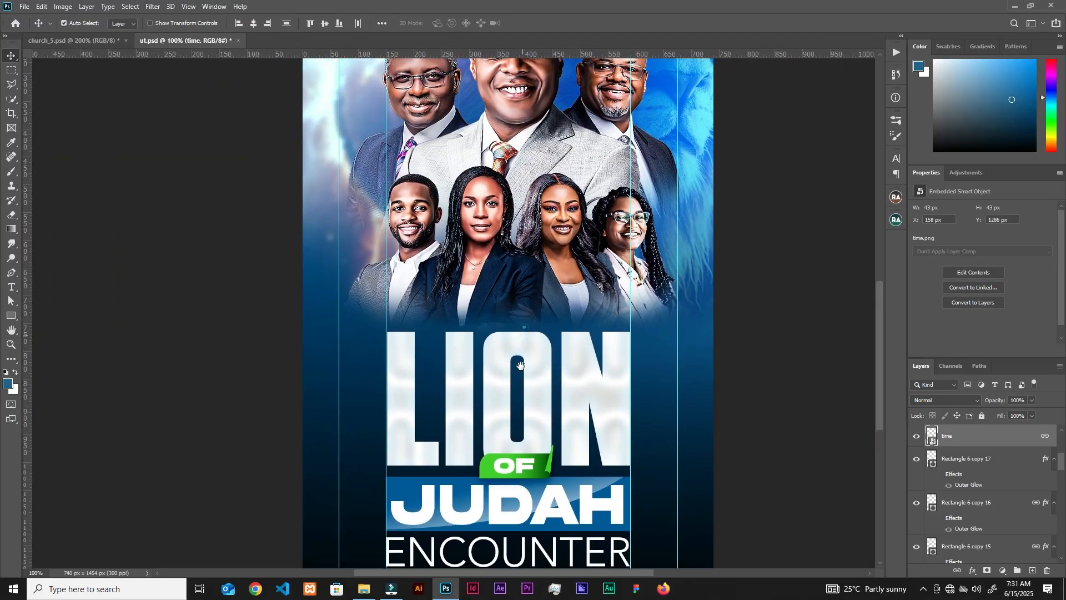
key(ctrl+minus)
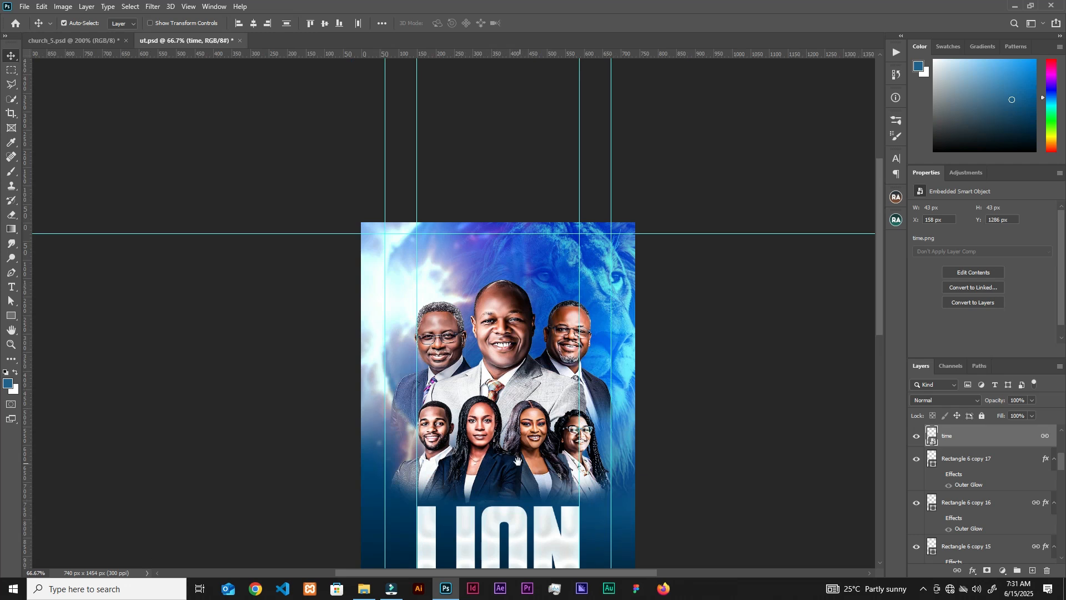
scroll(517, 461, down, 5)
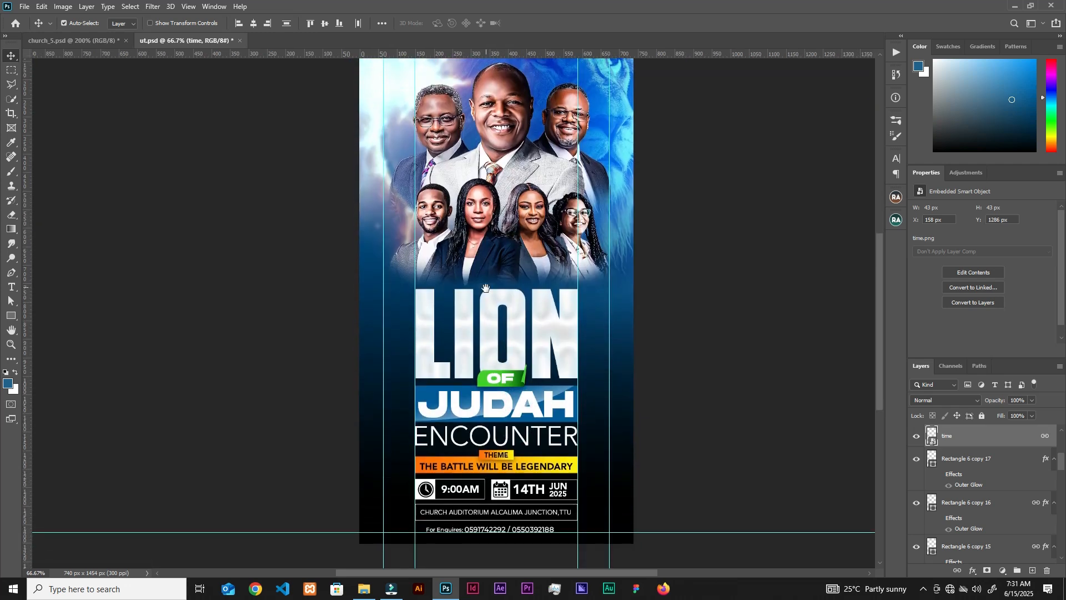
drag(486, 288, 495, 306)
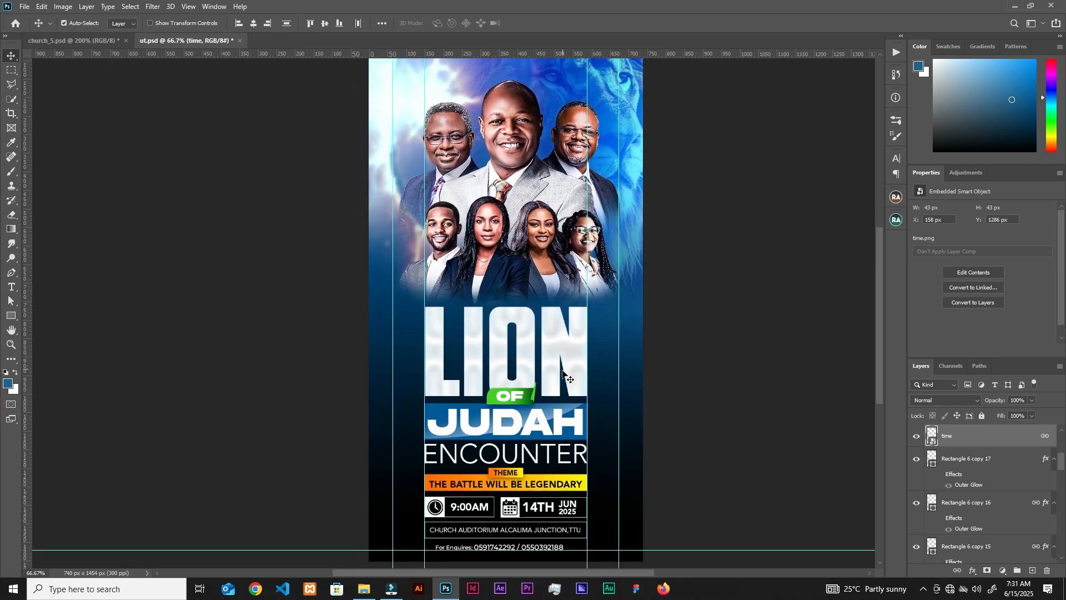
scroll(515, 260, up, 5)
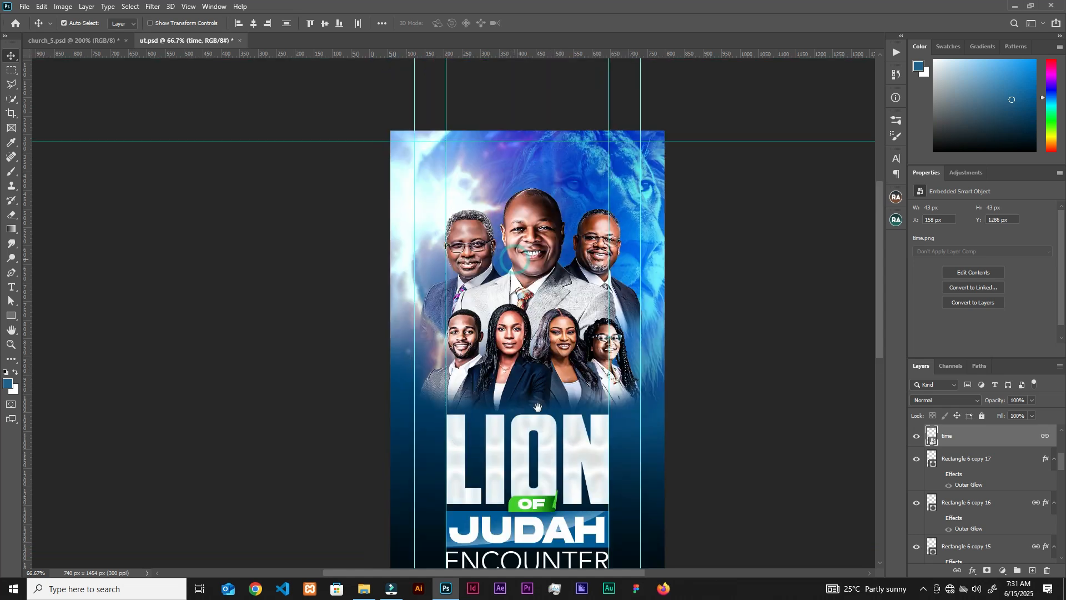
key(ctrl+plus)
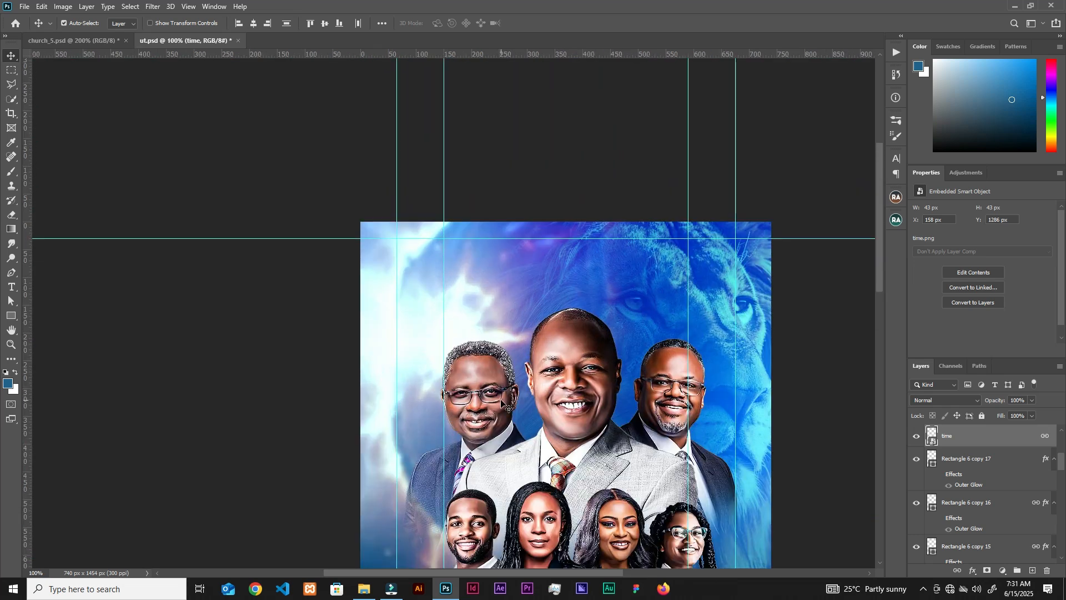
key(ctrl+plus)
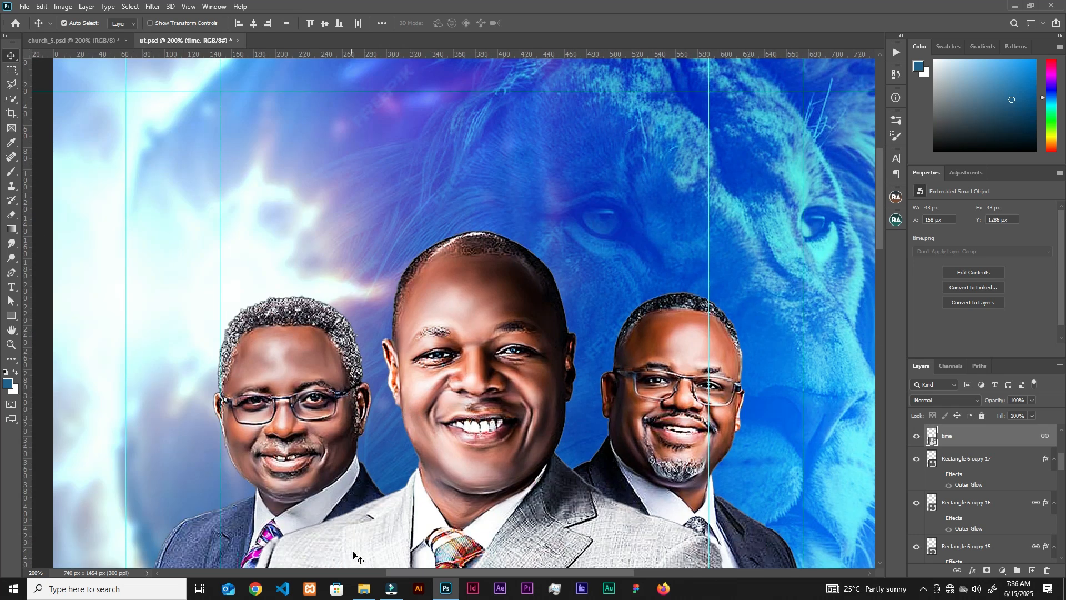
Place the yellow stitched tag image from the resources folder and scale it down near the flyer's upper-left corner
click(364, 588)
drag(486, 142, 475, 209)
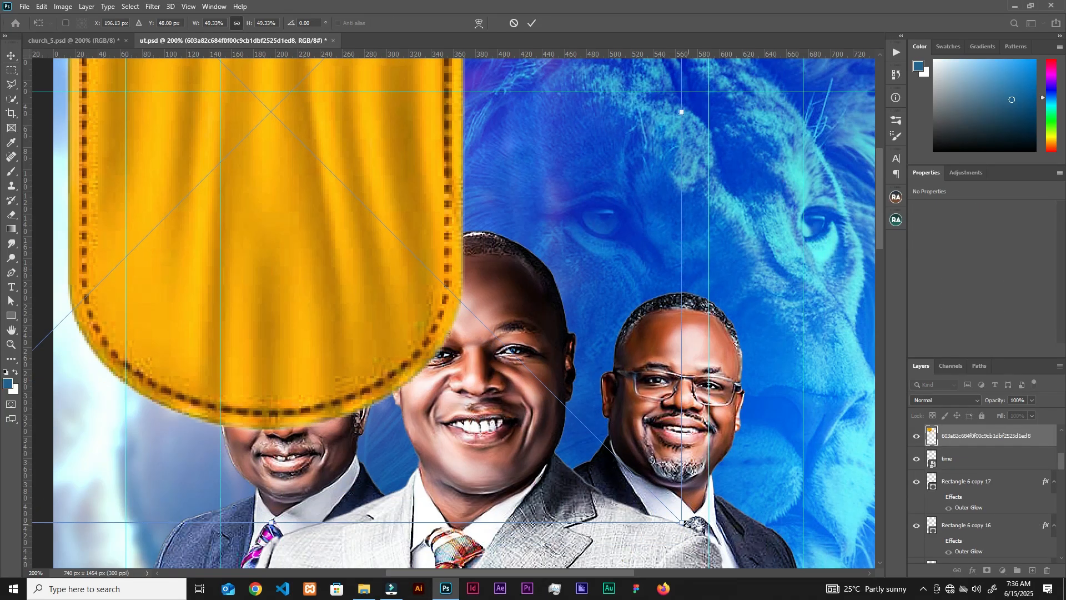
drag(688, 524, 332, 169)
drag(196, 130, 337, 409)
drag(241, 452, 251, 279)
drag(265, 215, 269, 245)
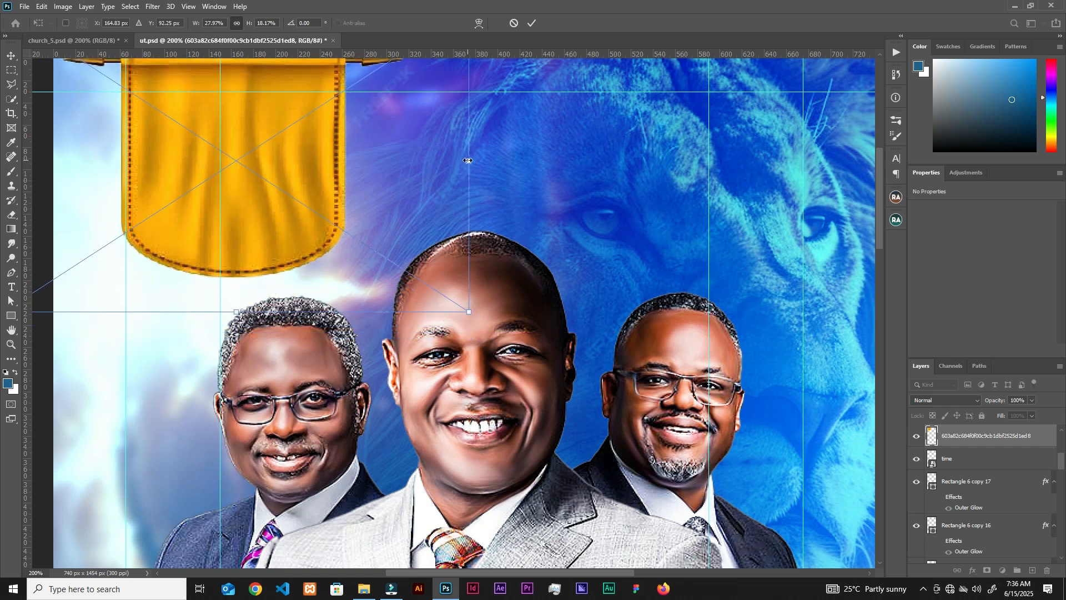
Narrow the yellow tag to about 150 px wide, shorten it slightly and keep it hanging from the flyer's top edge
drag(468, 161, 400, 161)
drag(139, 125, 160, 126)
drag(419, 161, 379, 169)
drag(202, 312, 201, 294)
click(532, 22)
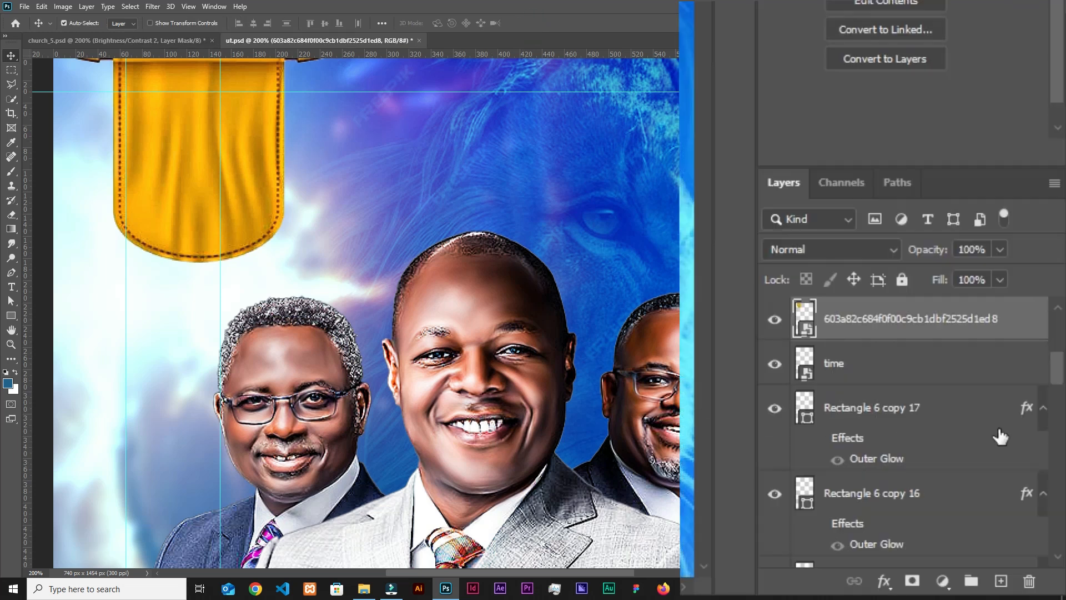
Add a Brightness/Contrast adjustment clipped to the yellow tag, with brightness 25, and compare the tag with and without it
click(1003, 570)
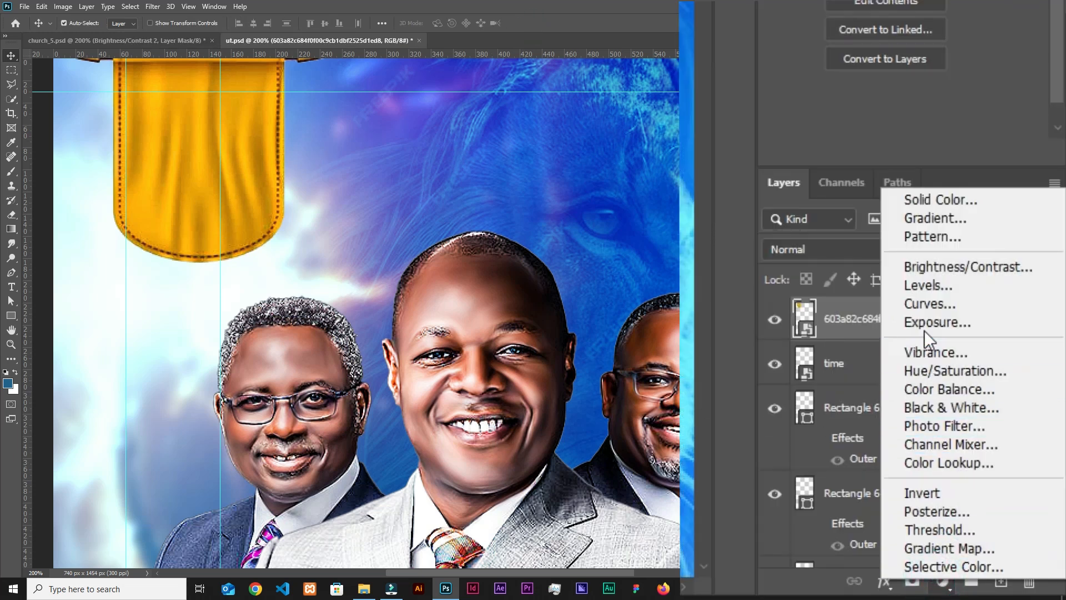
click(938, 269)
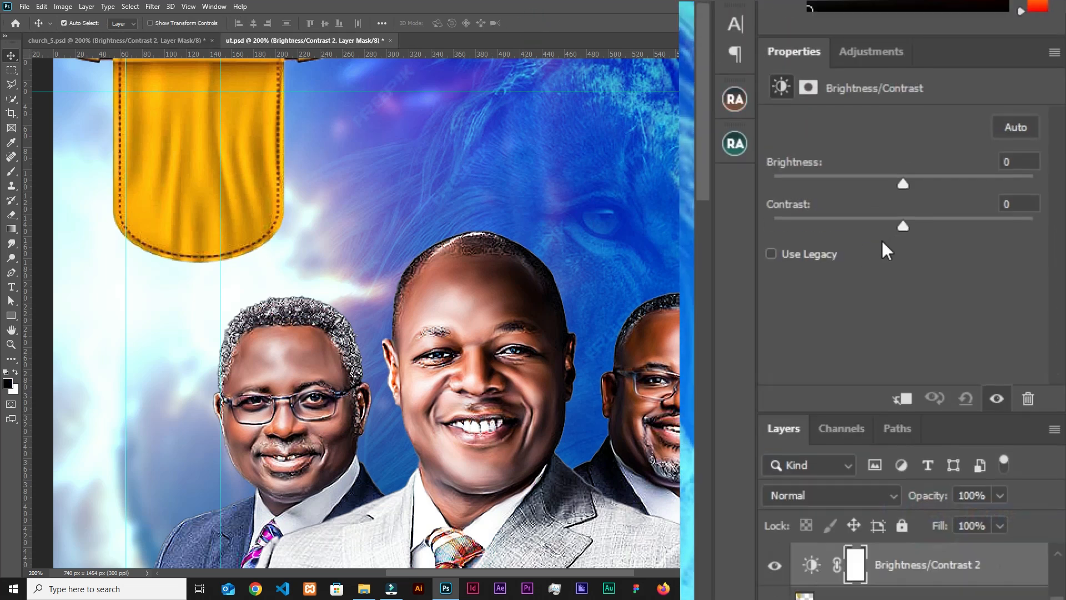
click(902, 401)
drag(906, 188, 930, 189)
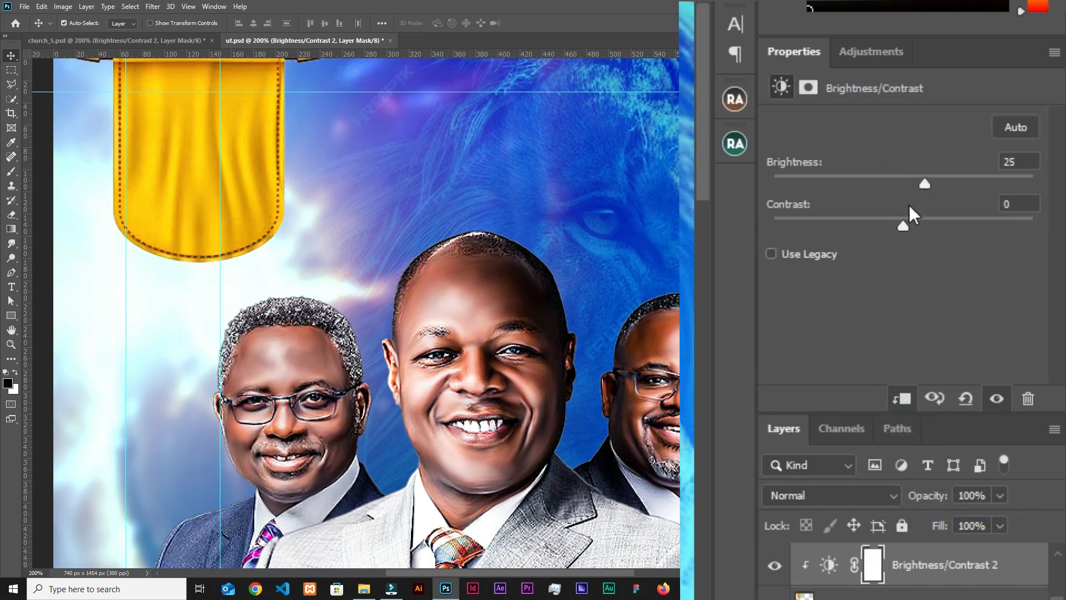
scroll(888, 249, down, 5)
click(775, 319)
click(769, 325)
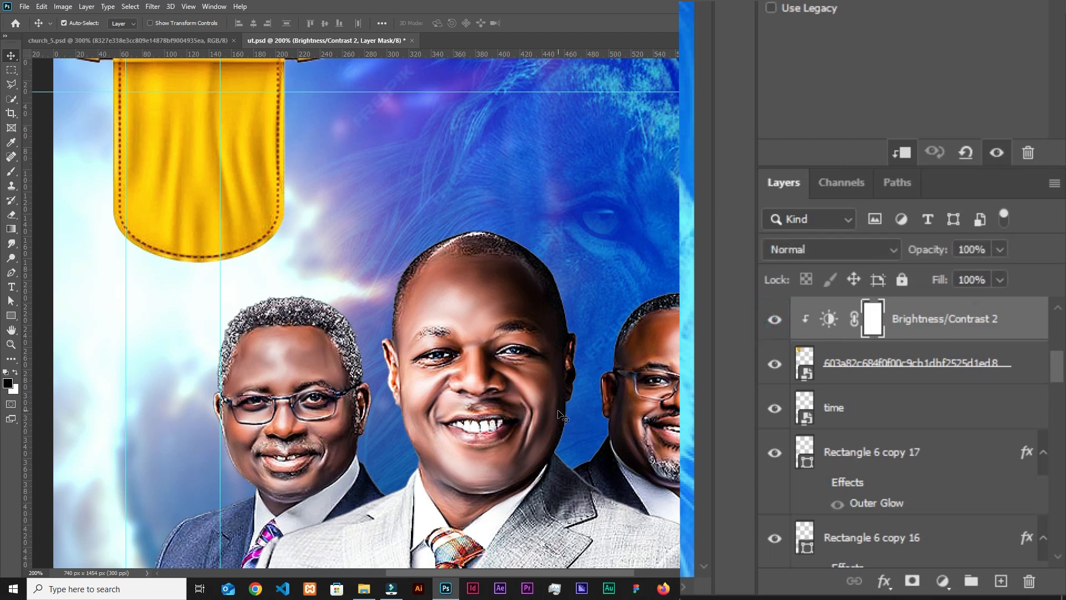
Add a new blank layer directly above the Soft Light copy of the masked 0f25326f4df645 background image
key(ctrl+minus)
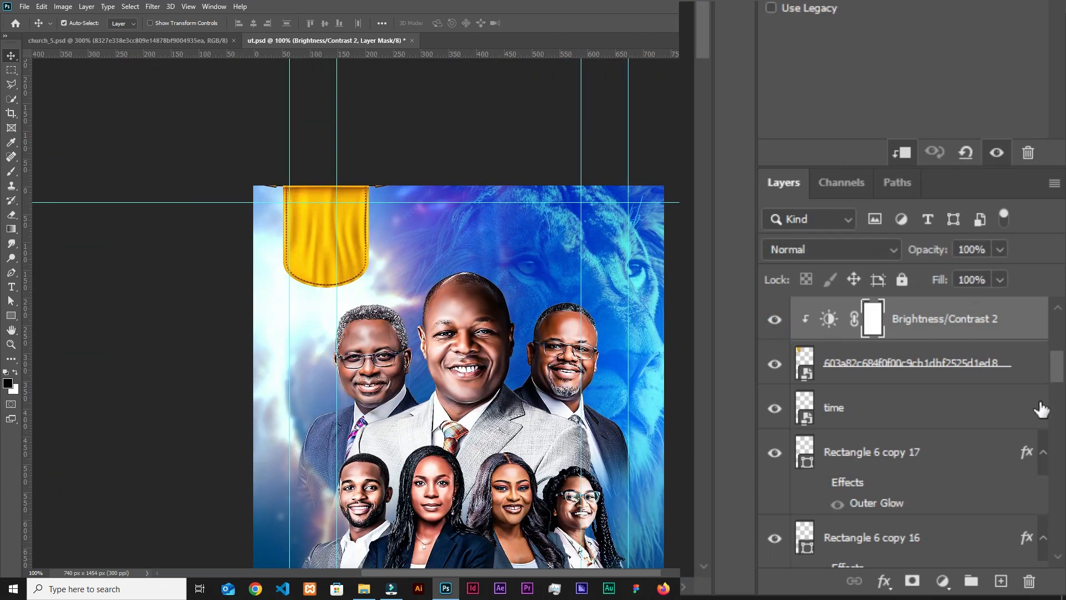
drag(1057, 366, 1054, 533)
click(919, 526)
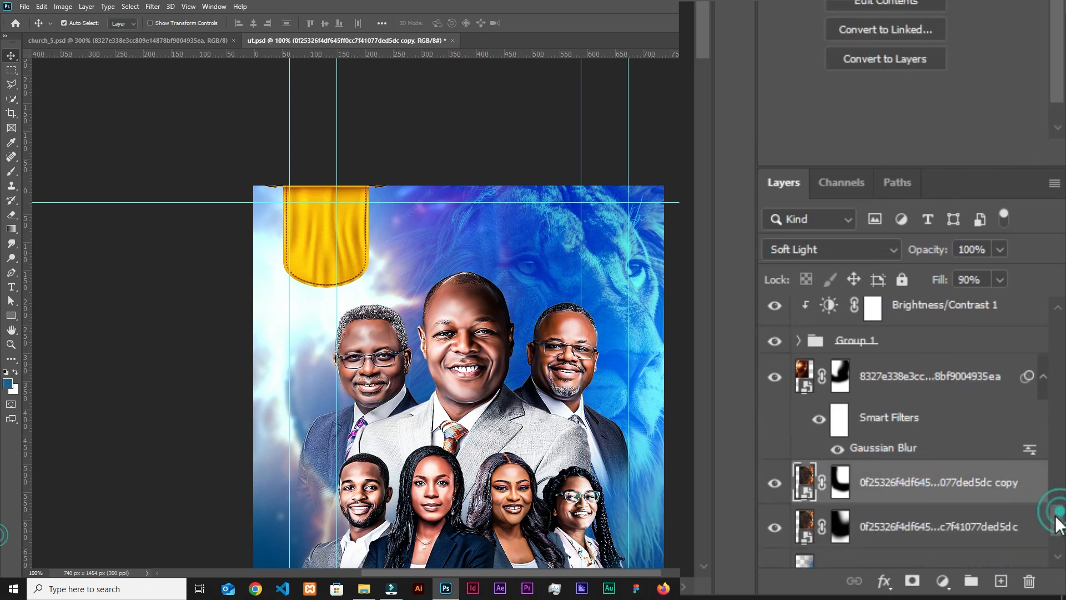
click(778, 477)
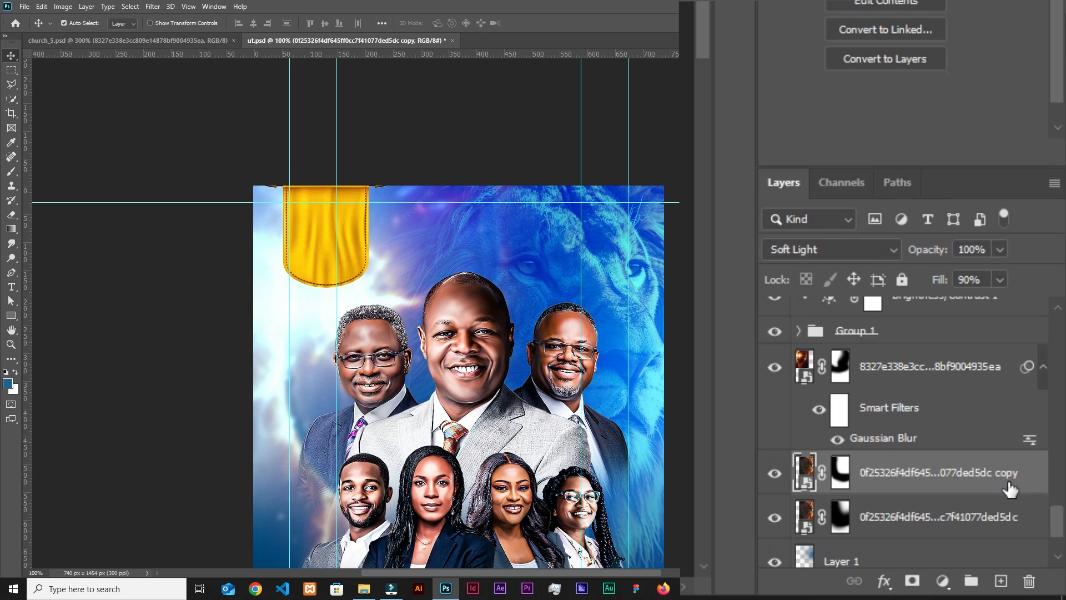
click(1001, 581)
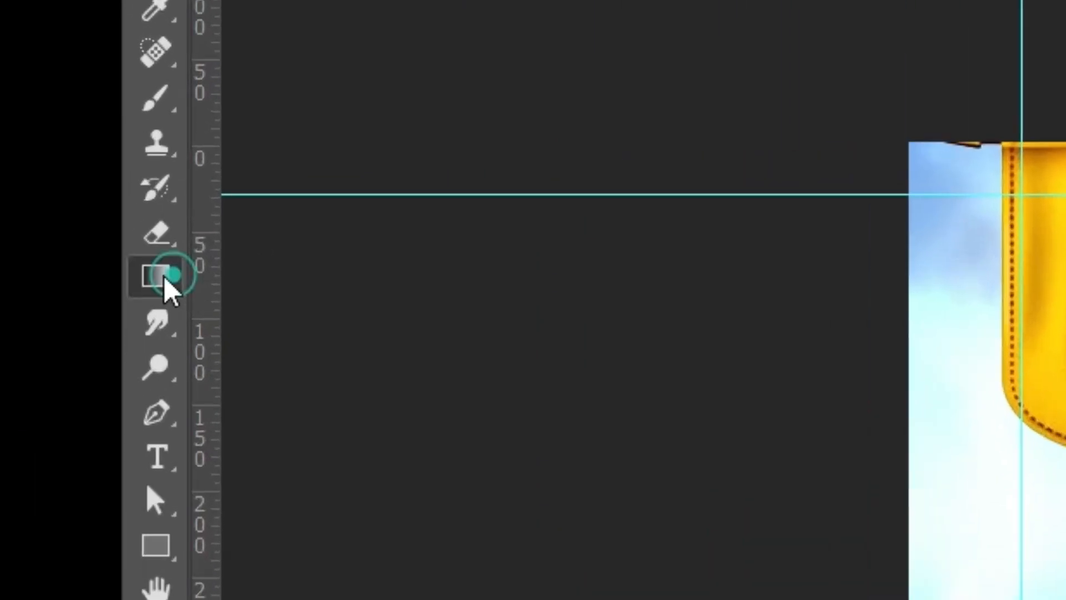
Reset the colours to black and white and draw a linear black-to-transparent gradient fading down from the flyer's top edge
click(16, 229)
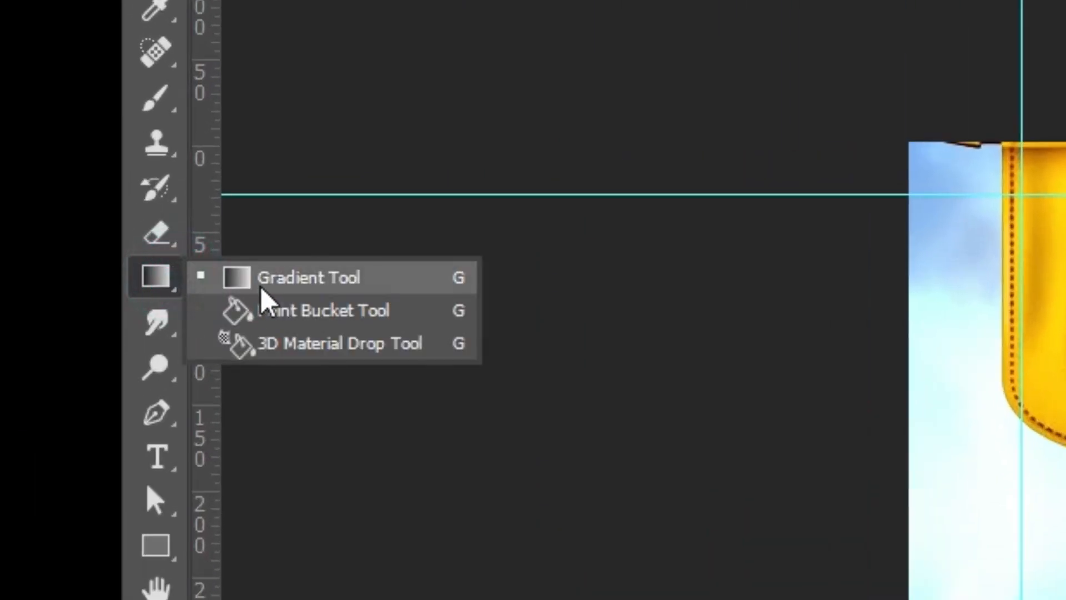
click(261, 278)
click(164, 276)
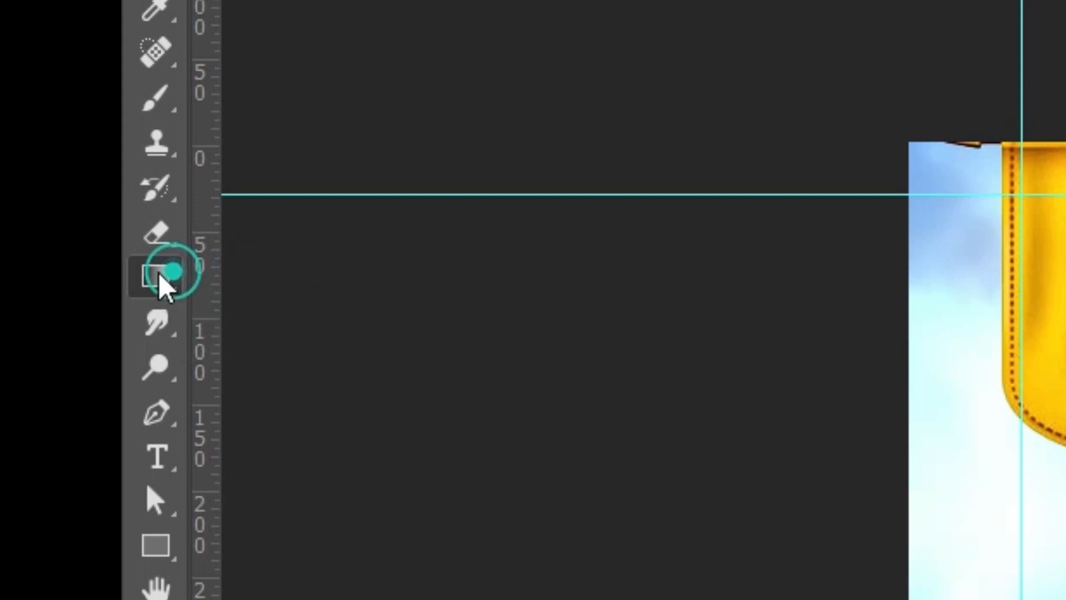
click(245, 310)
click(165, 275)
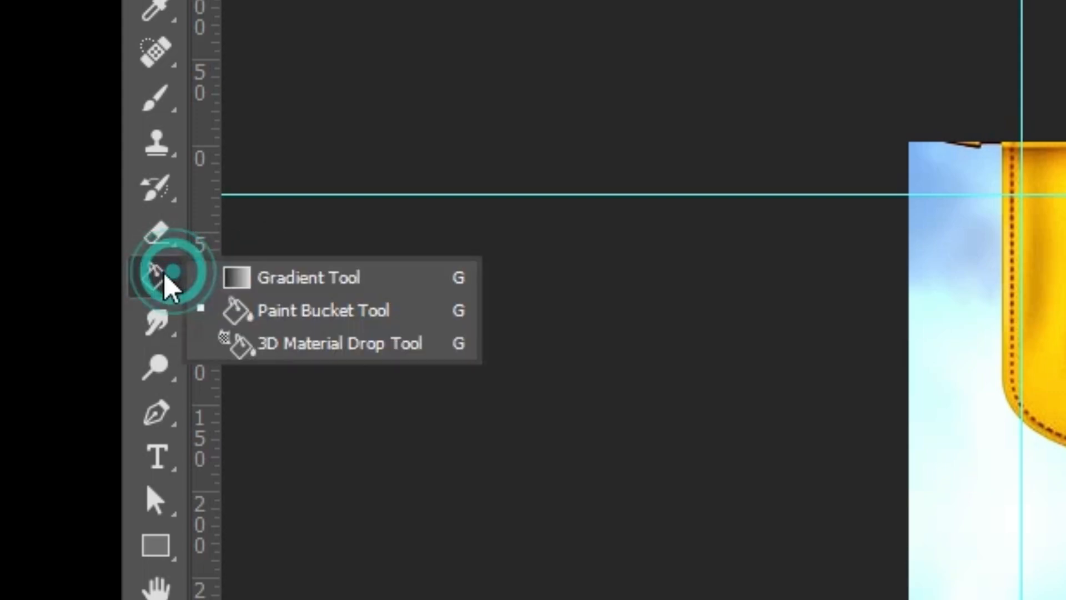
click(245, 277)
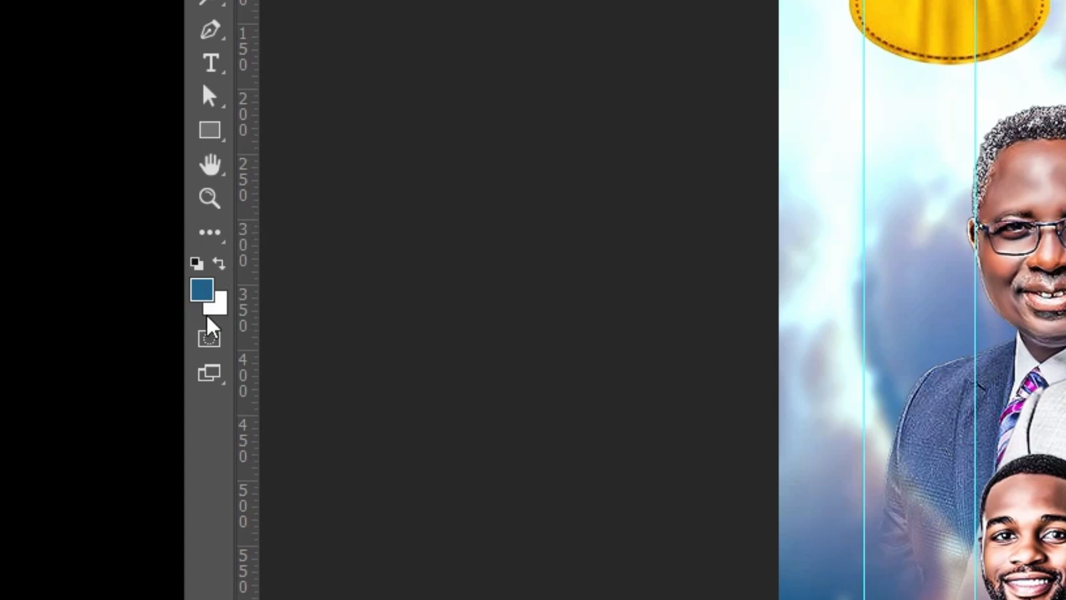
key(d)
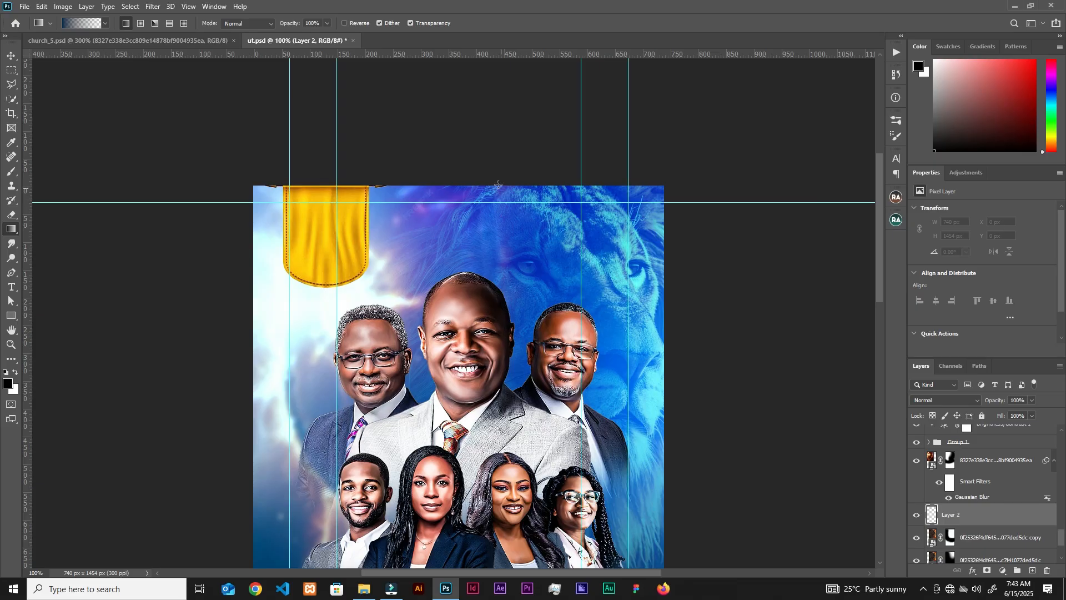
drag(446, 170, 445, 239)
drag(437, 300, 437, 302)
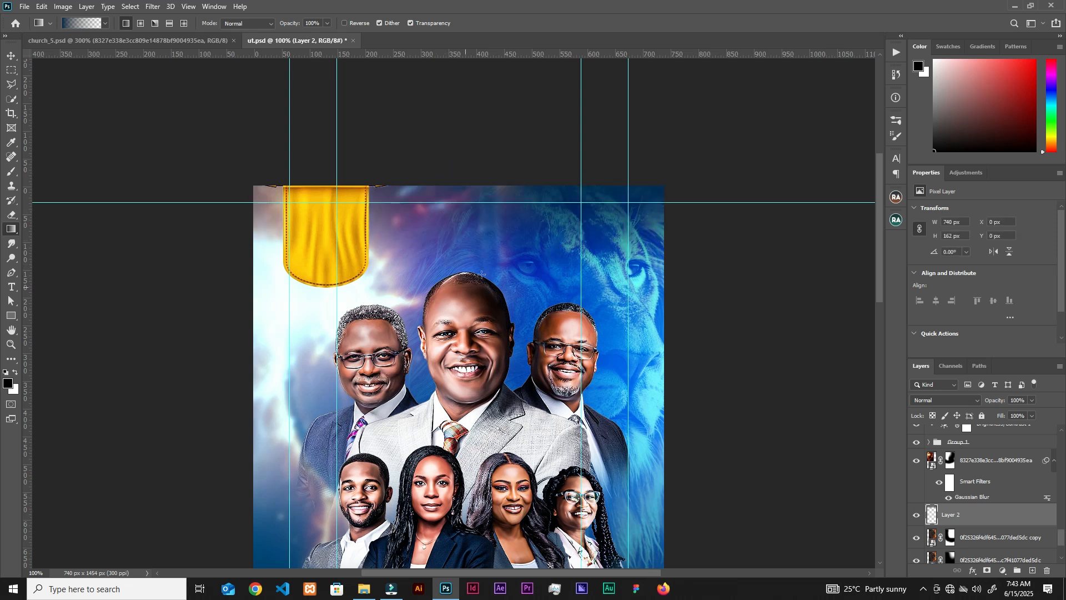
Inspect the yellow tag with its logo and text, the minister names and the overall flyer layout
key(v)
key(ctrl+plus)
drag(553, 308, 557, 416)
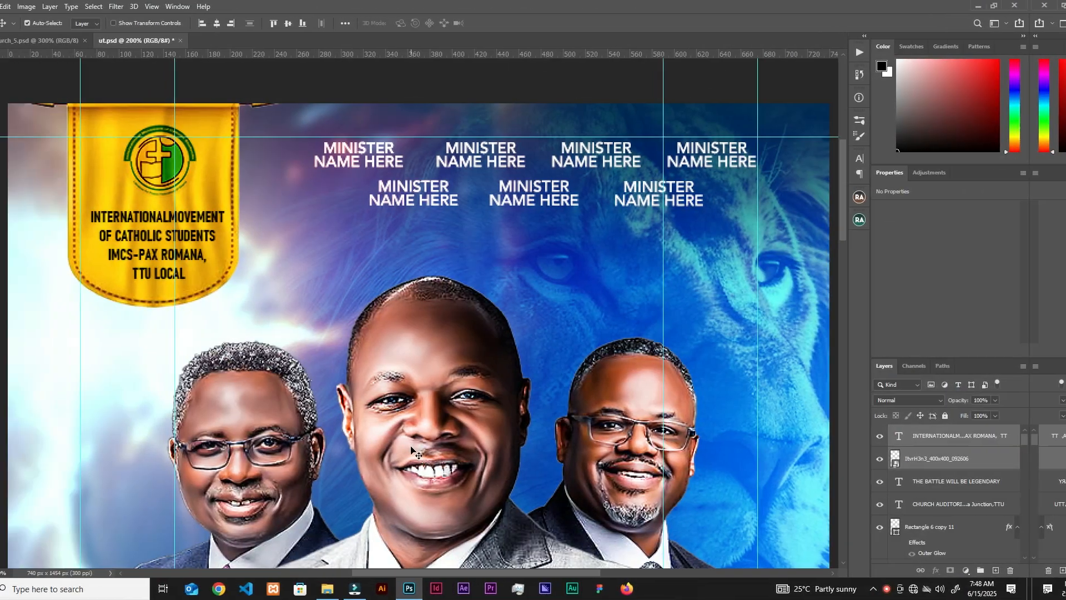
key(ctrl+minus)
key(ctrl+minus)
key(ctrl+minus)
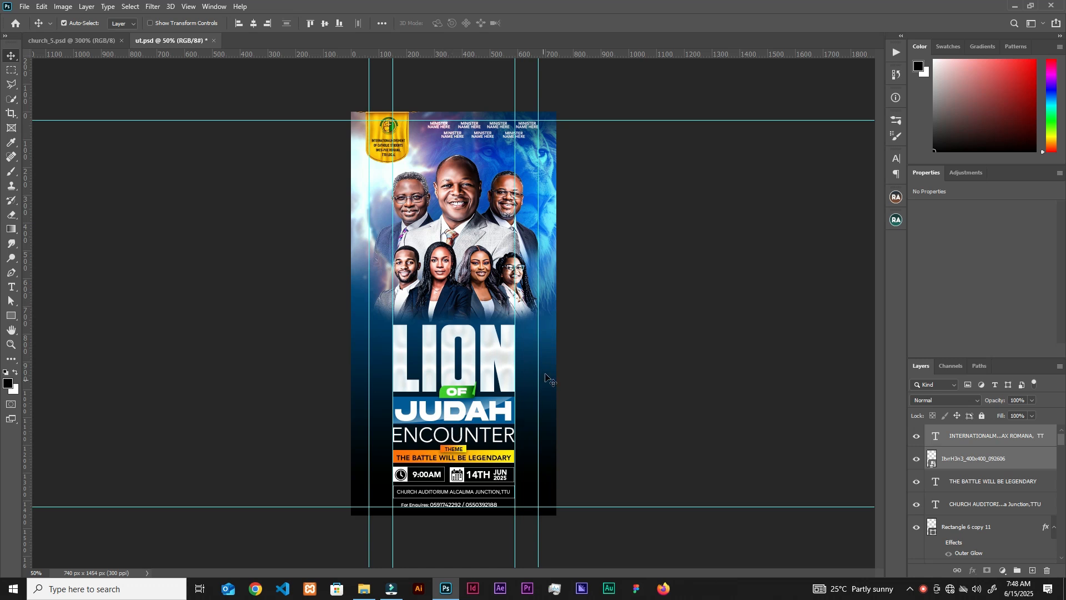
key(ctrl+plus)
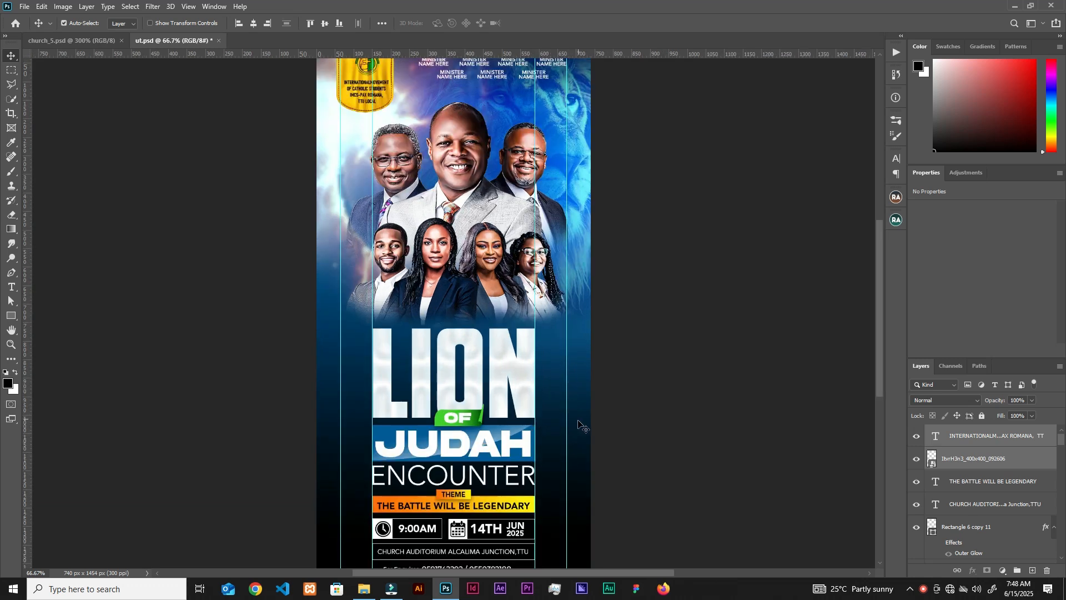
Add a new blank layer directly above Gradient Fill 1 and set its blend mode to Linear Dodge (Add)
drag(1052, 347, 981, 532)
click(973, 503)
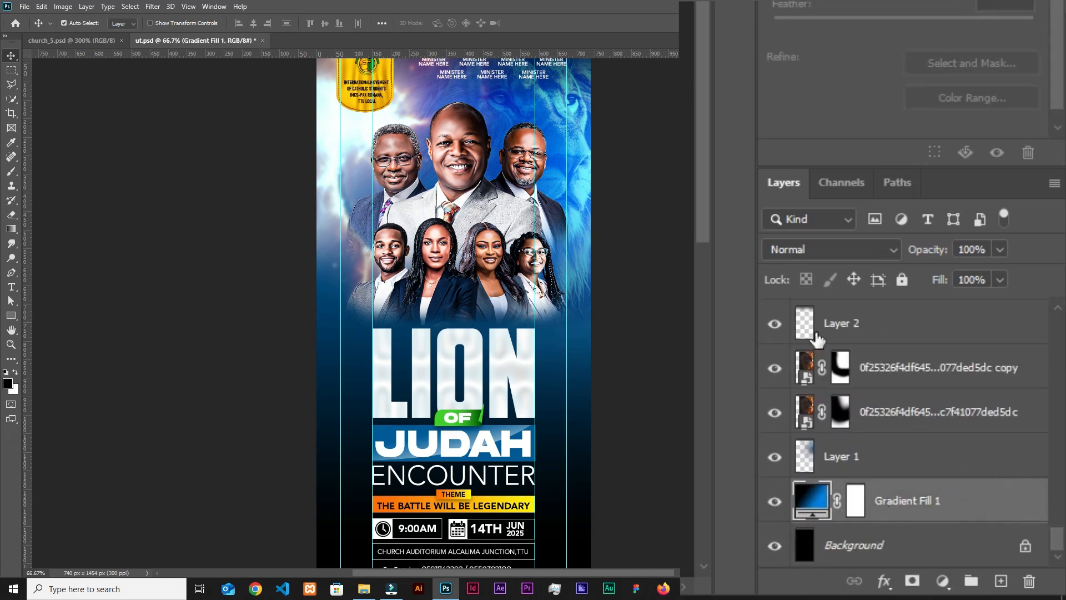
click(1001, 580)
click(816, 249)
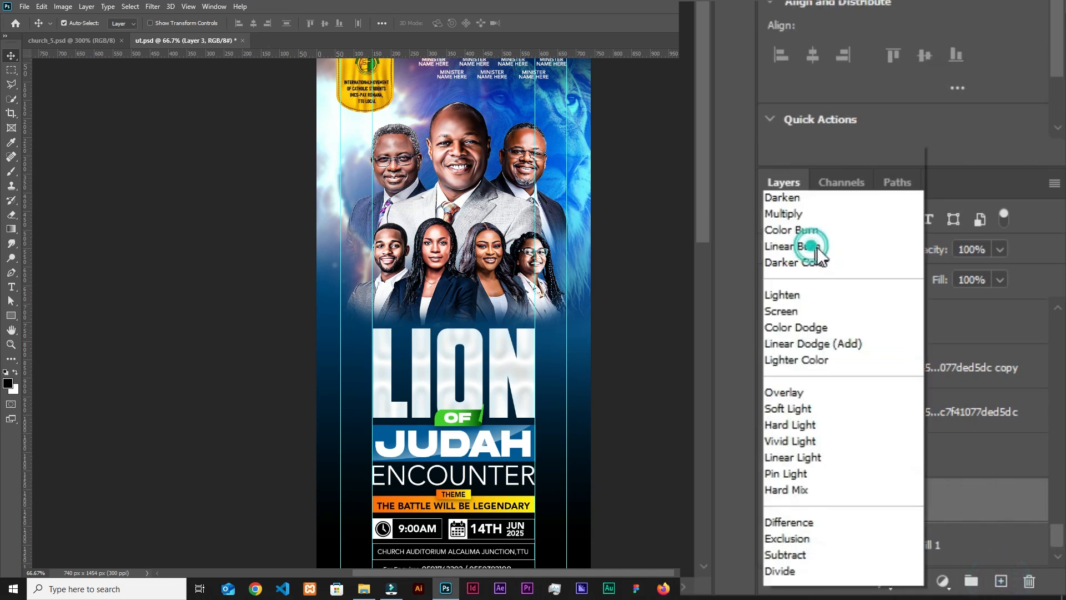
click(825, 269)
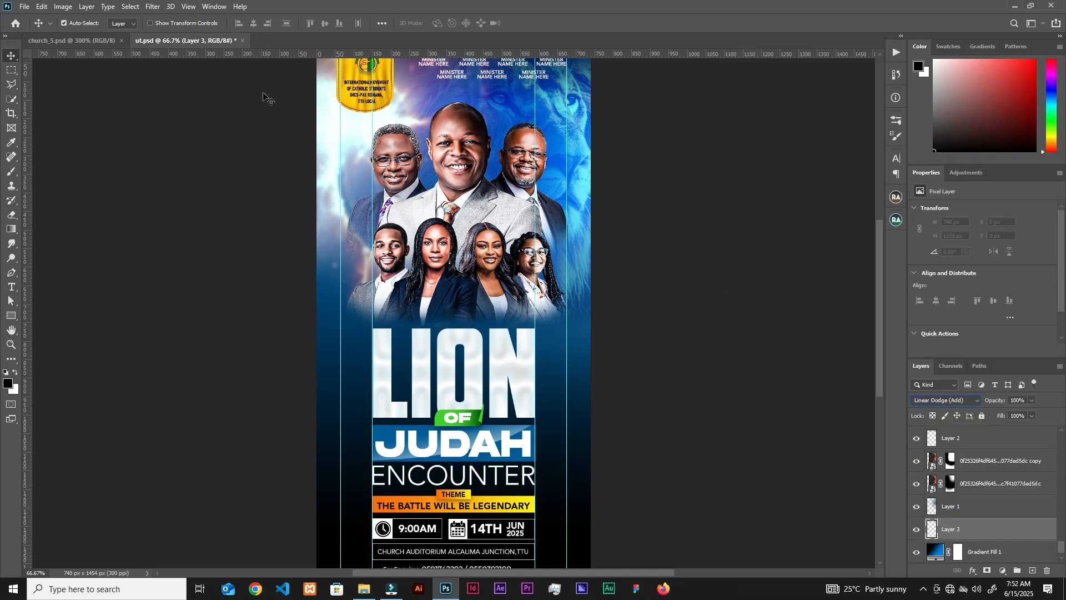
Show the brush presets and open the Import Brushes file dialog, then close it without loading a file
click(214, 6)
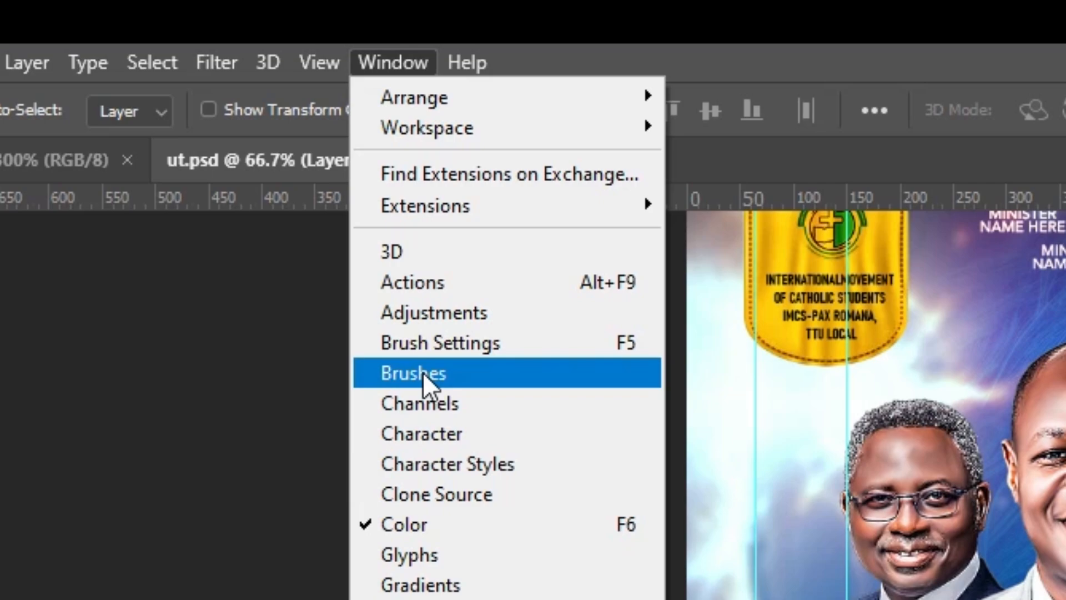
click(425, 373)
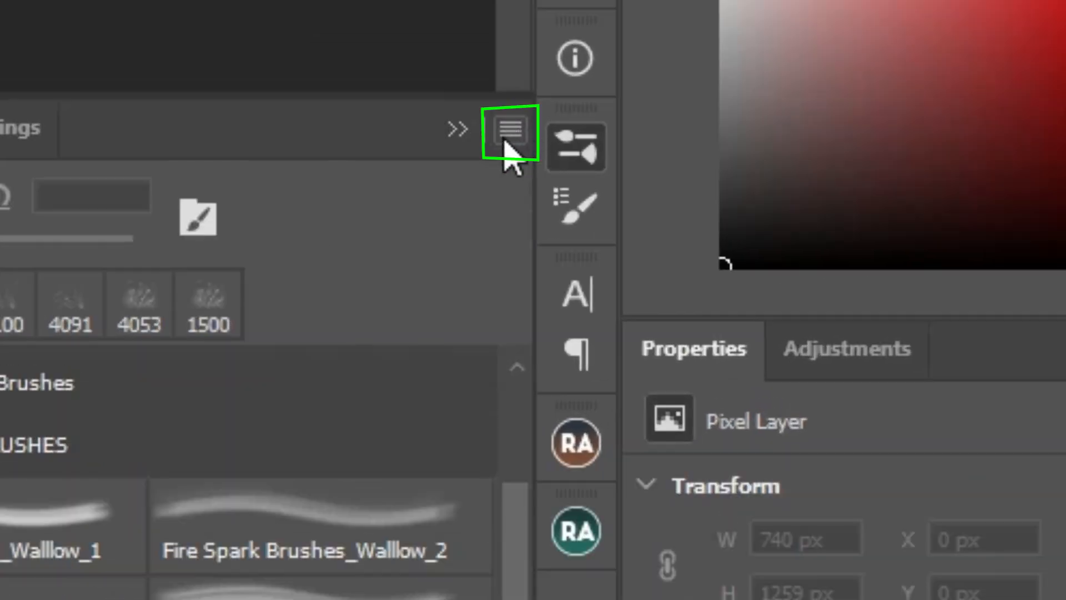
click(507, 142)
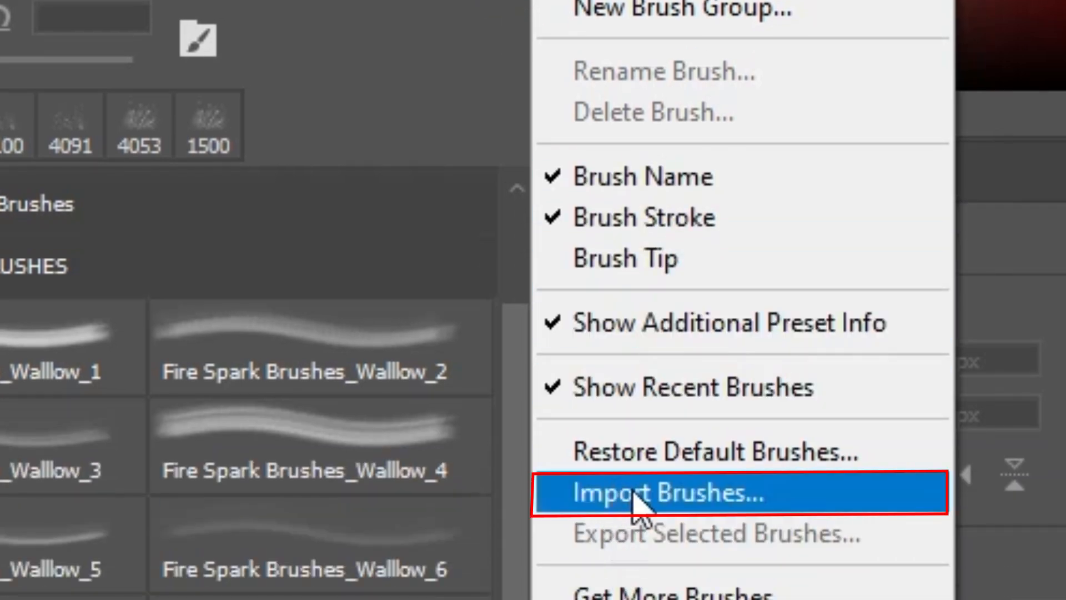
click(634, 497)
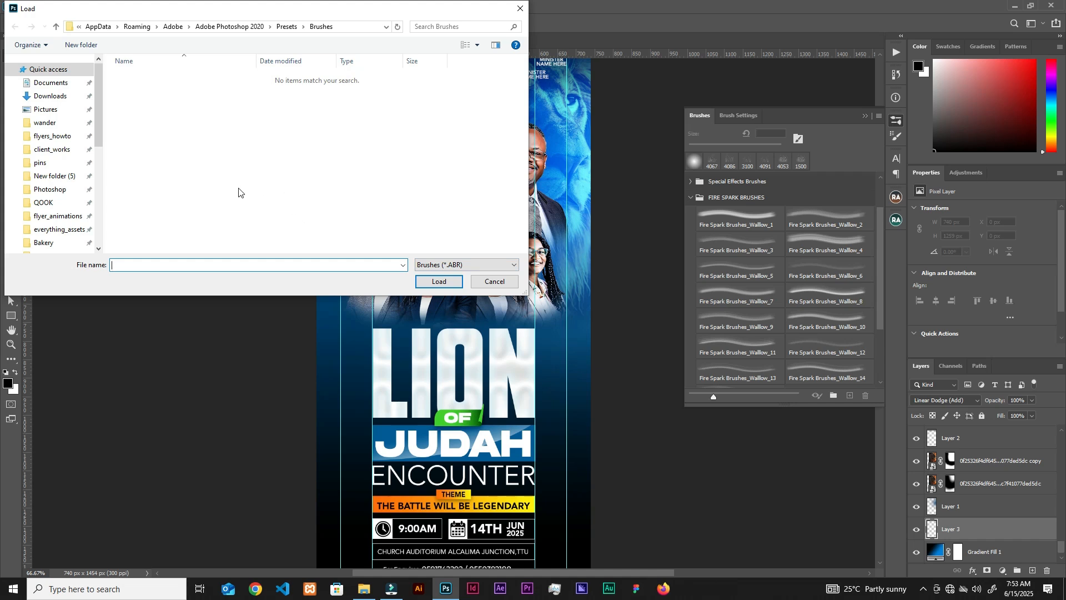
click(450, 286)
click(489, 283)
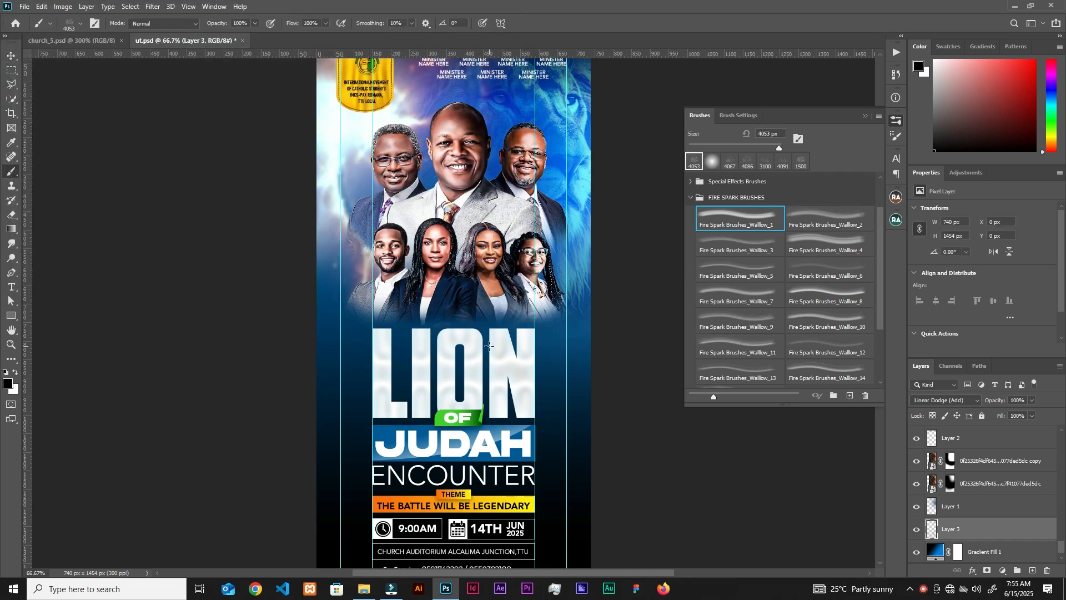
Set the Fire Spark Brushes_Wallow_1 brush size to 1457 px and close the brush presets
key(ctrl+minus)
key(ctrl+minus)
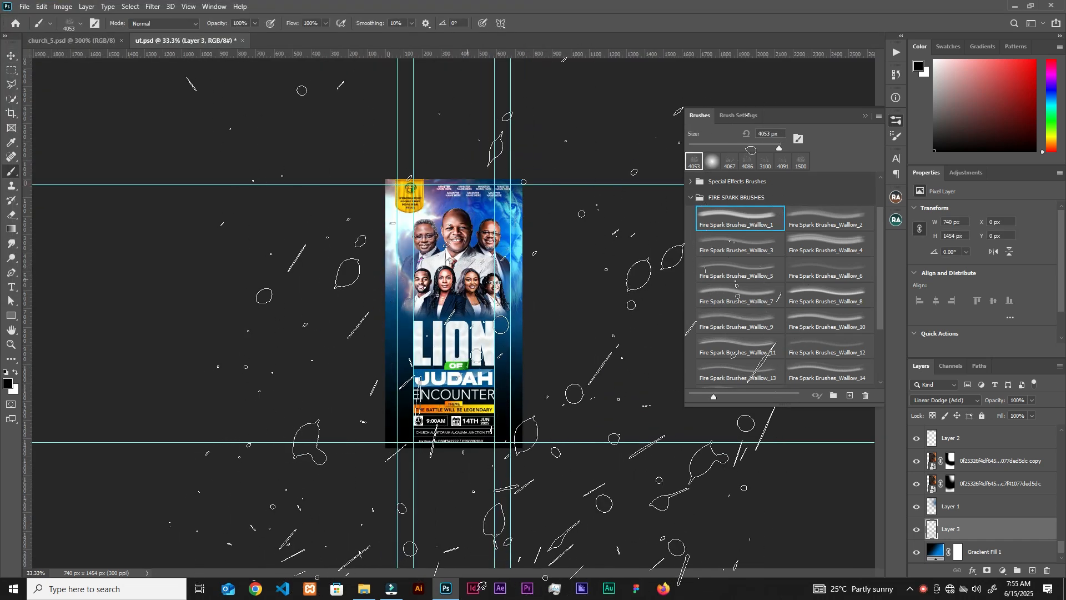
right_click(496, 271)
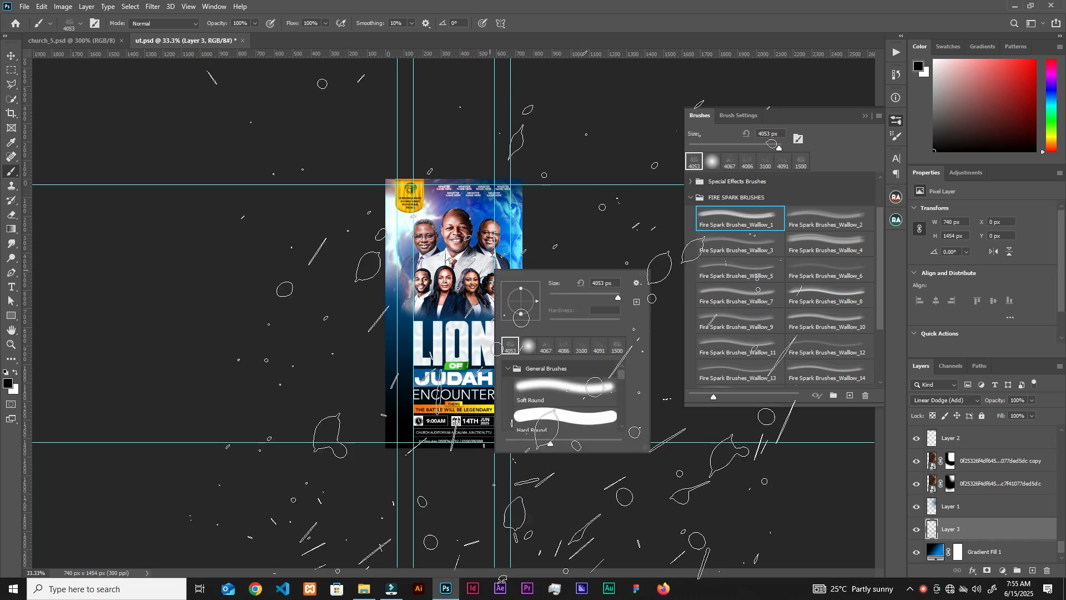
drag(616, 297, 613, 297)
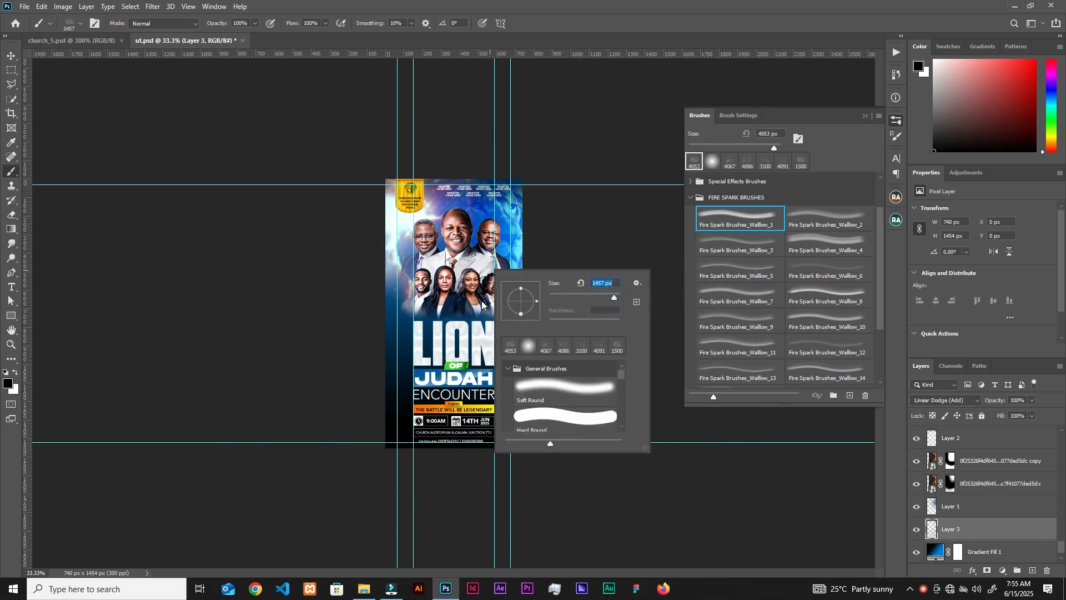
key(Return)
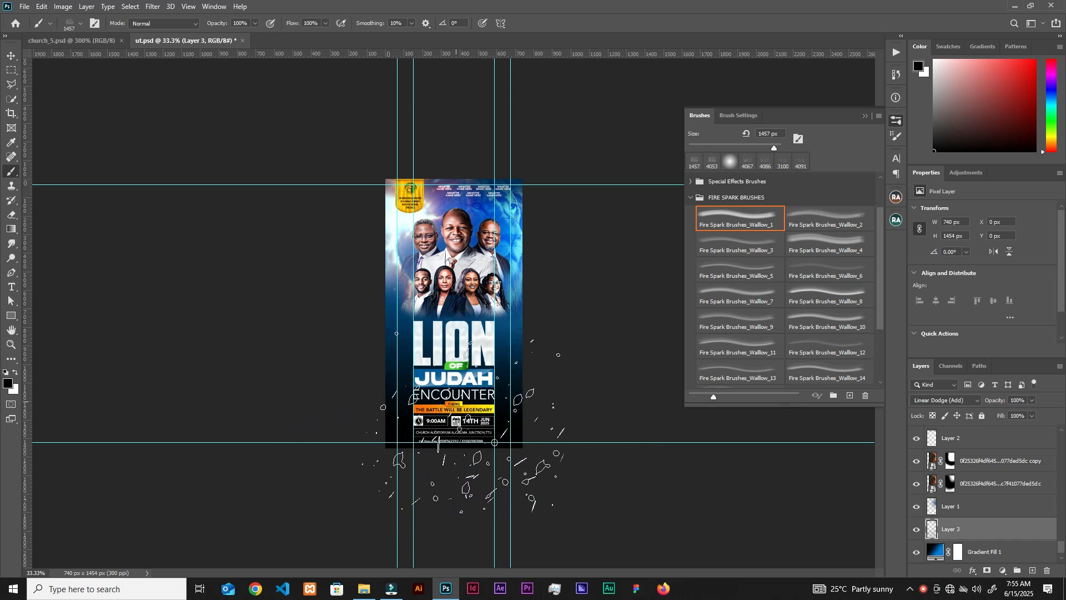
key(ctrl+plus)
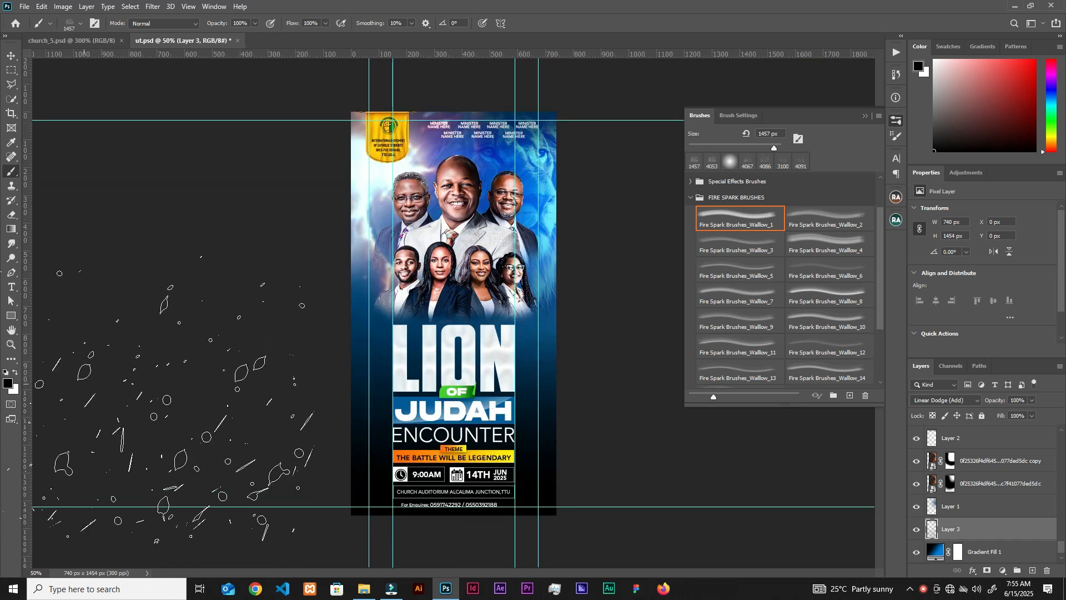
click(867, 118)
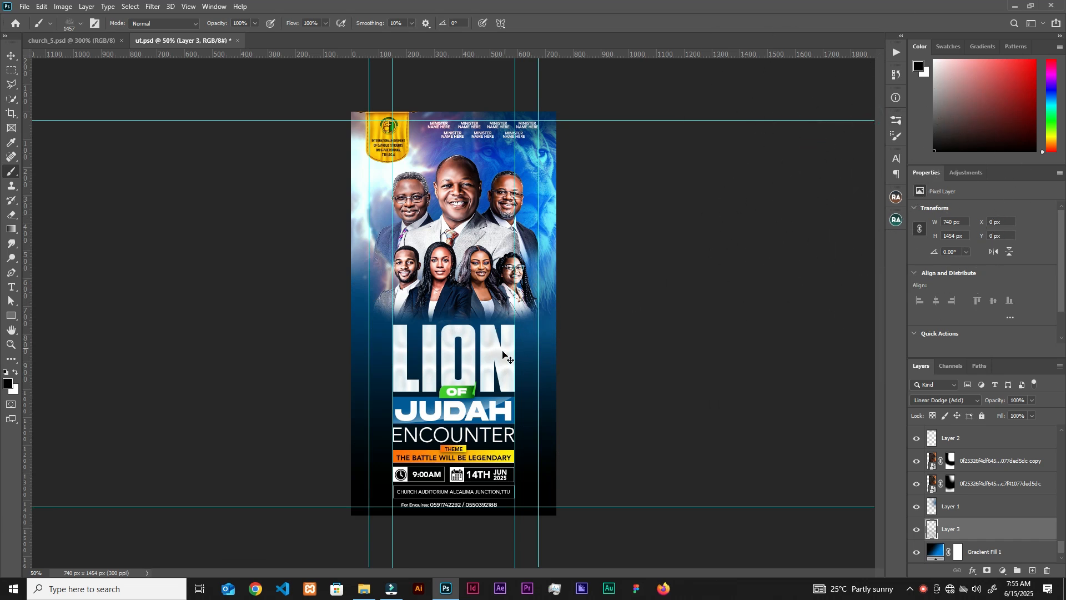
Sample the dark blue background beside the LION title and stamp the spark brush once over the flyer's lower half on Layer 3
alt+click(534, 344)
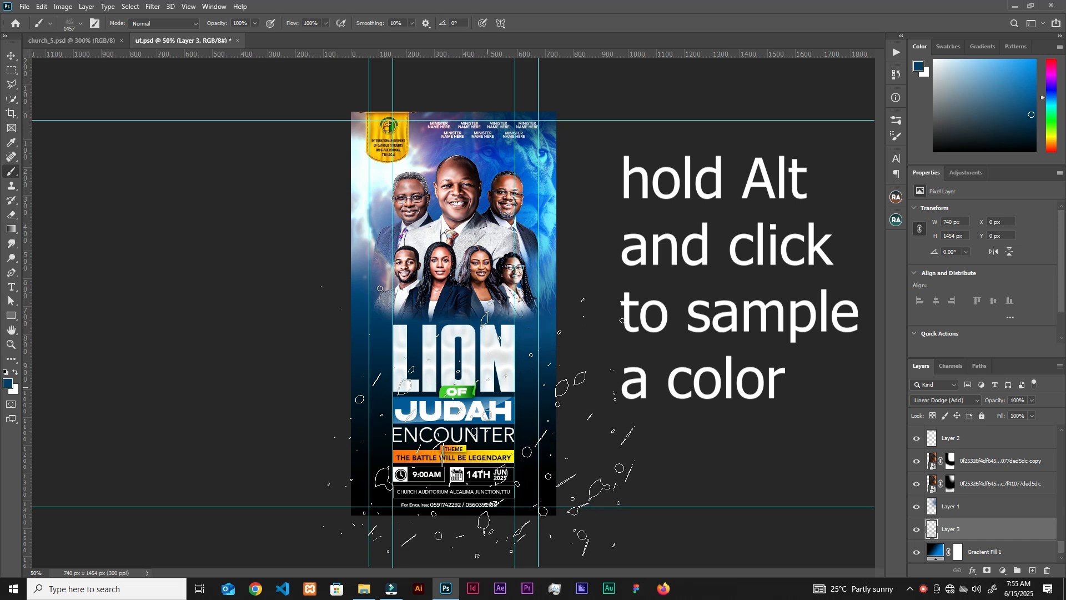
click(478, 389)
key(ctrl+plus)
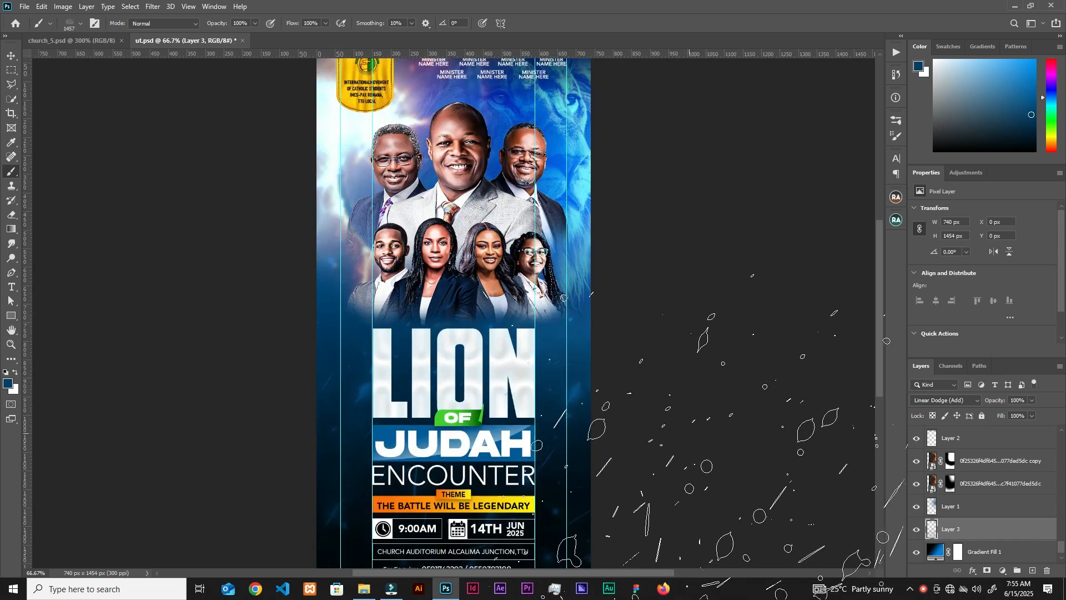
Add a new blank layer at the top of the layer stack and set its blend mode to Linear Dodge (Add)
mouse_move(526, 424)
mouse_down()
mouse_move(521, 347)
mouse_move(539, 522)
mouse_up()
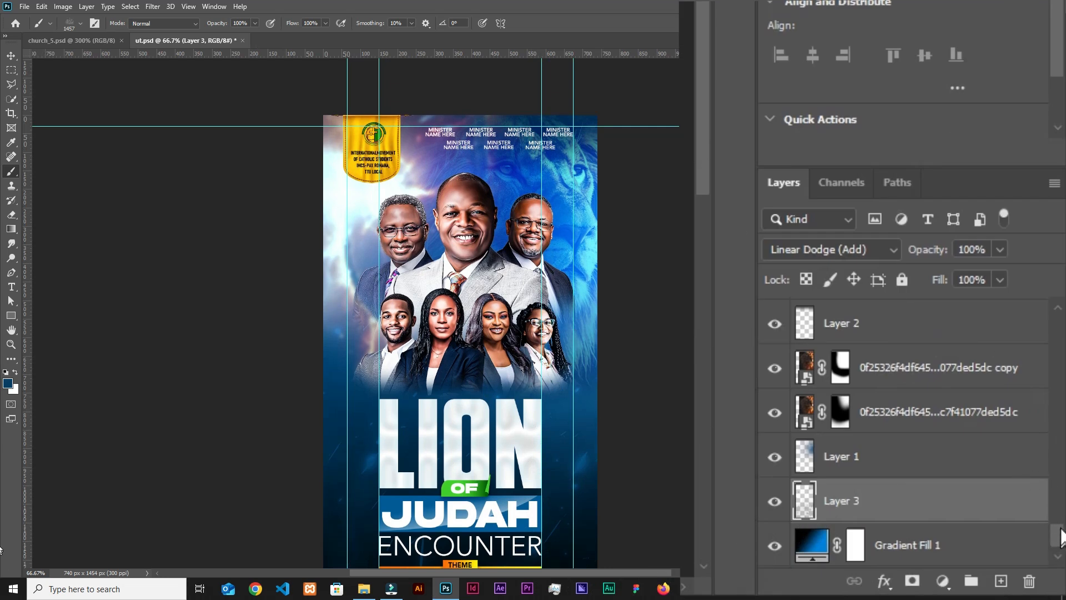
drag(1061, 538, 1039, 332)
click(946, 324)
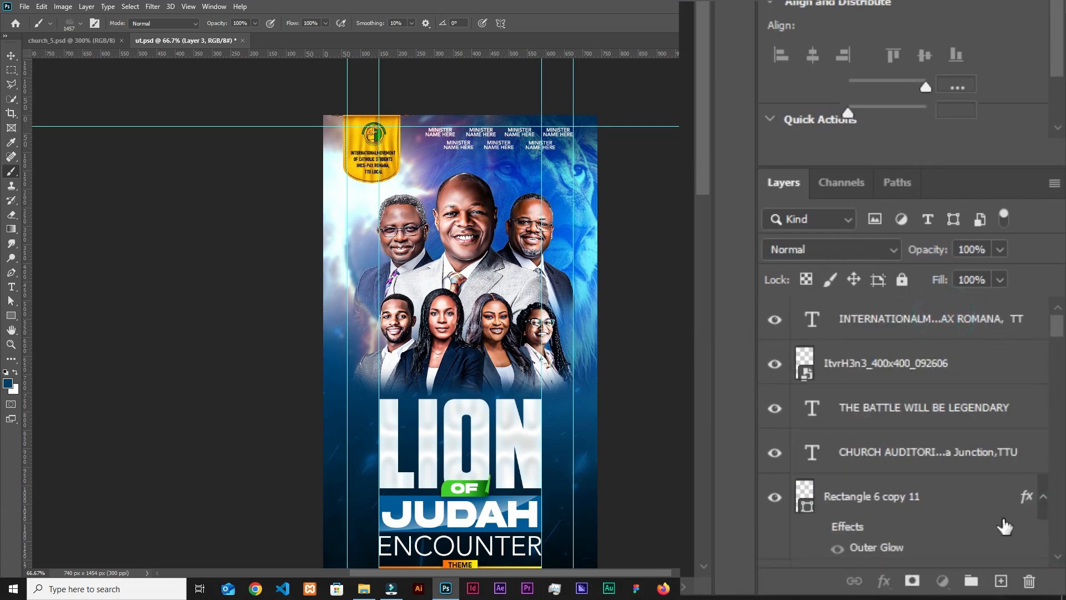
click(1001, 581)
click(831, 249)
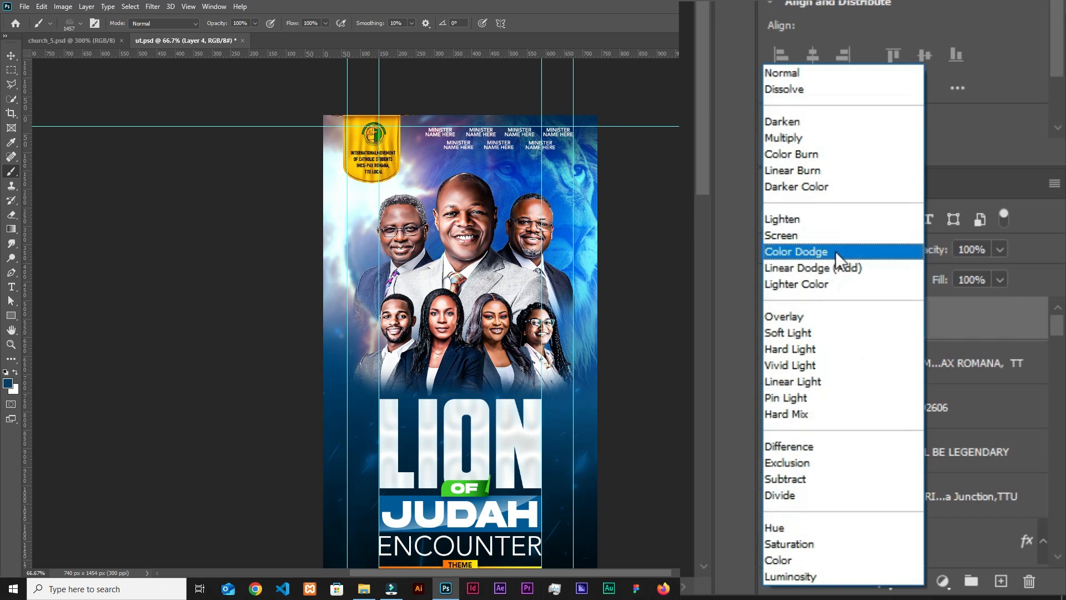
click(814, 268)
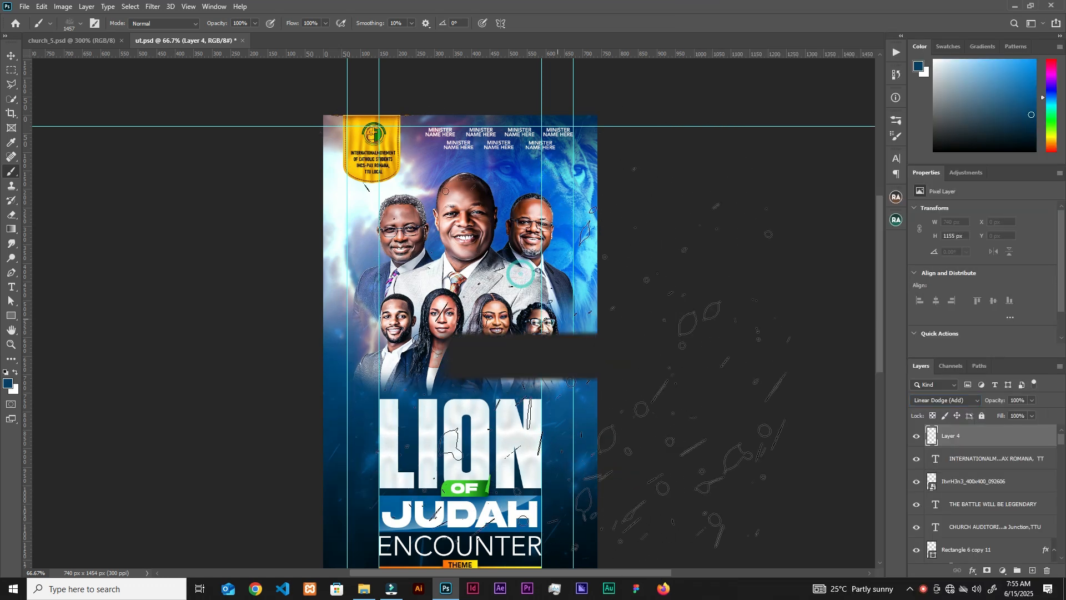